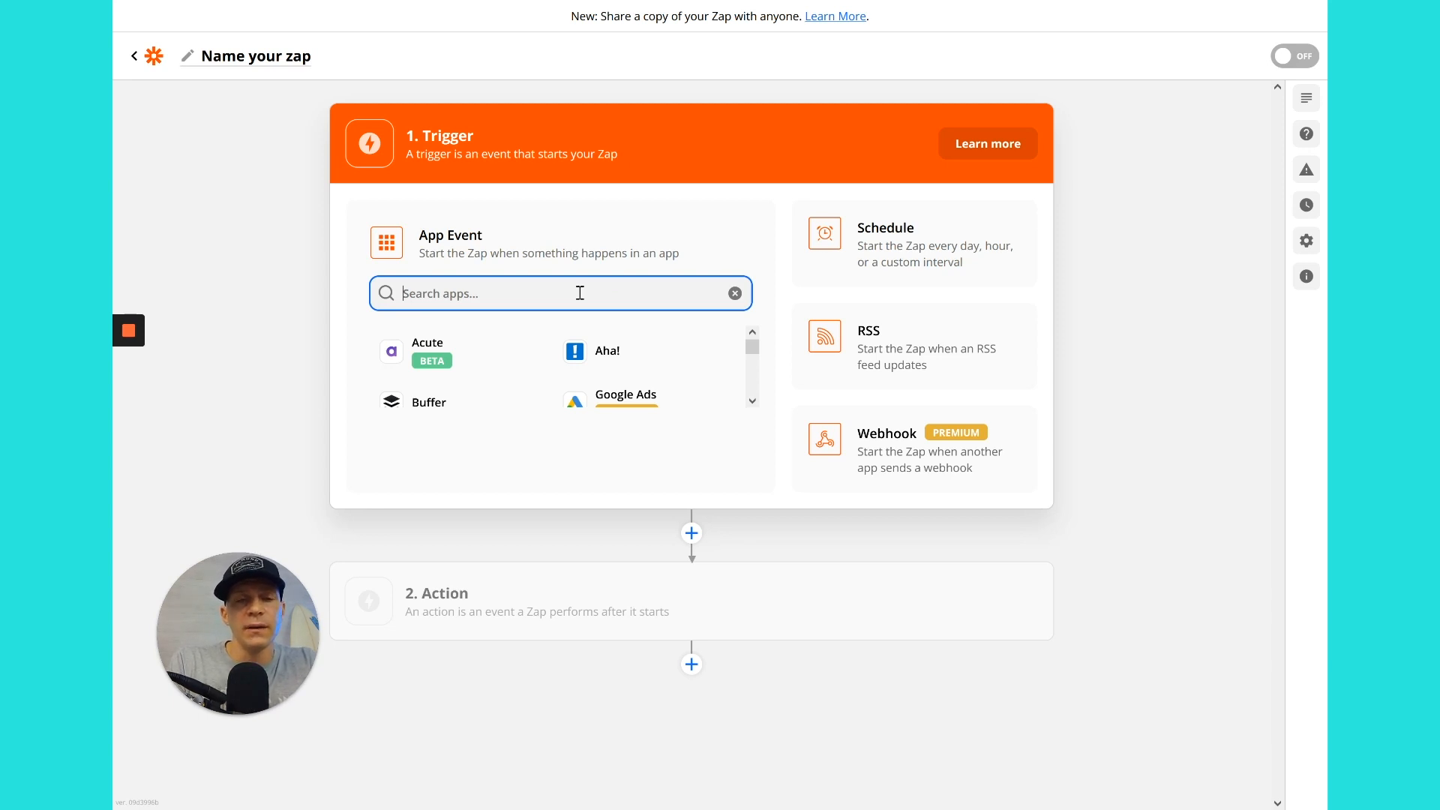
# Set the Zap's trigger to RSS by Zapier with the New Item in Feed event and continue to the trigger setup.
pyautogui.write('rss')
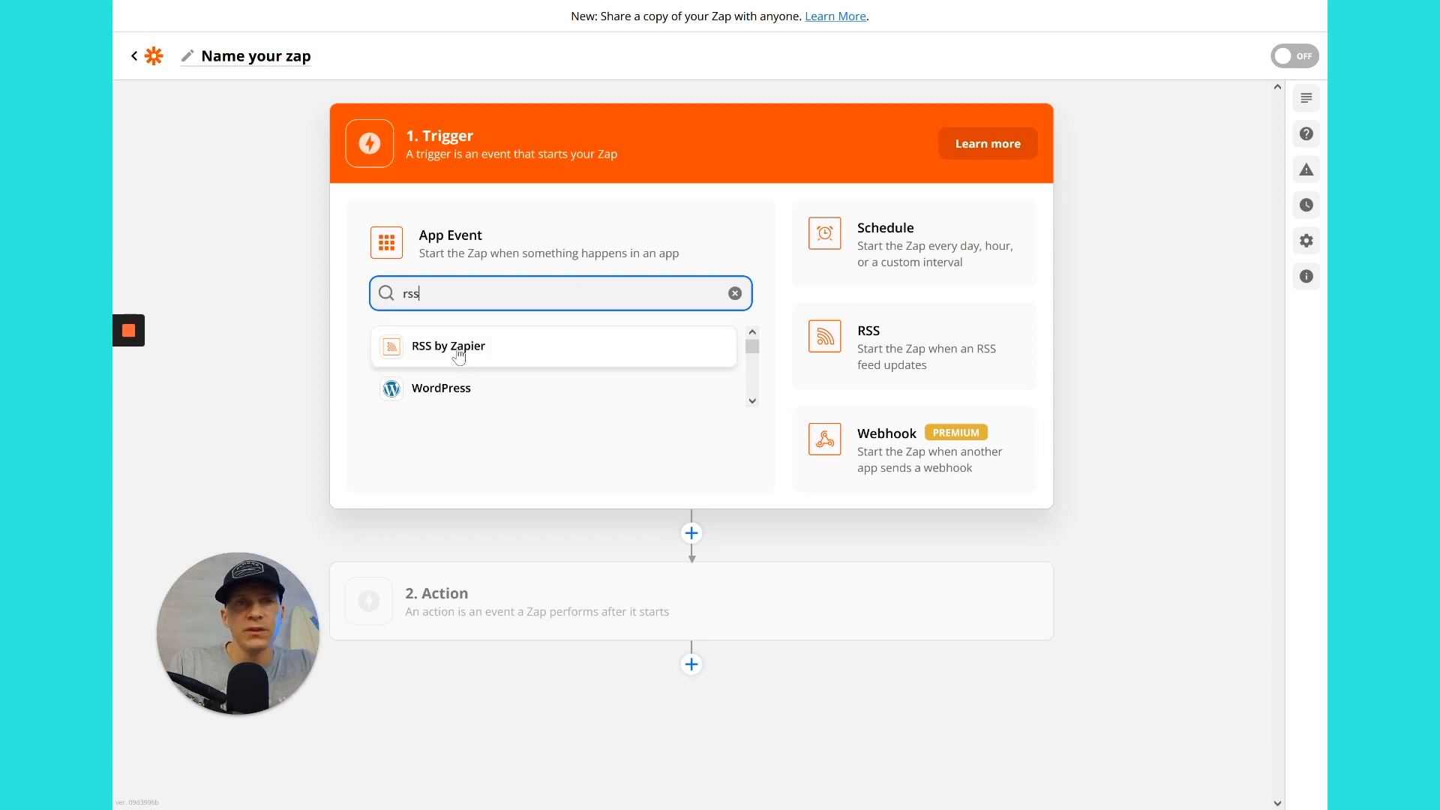
pyautogui.click(598, 362)
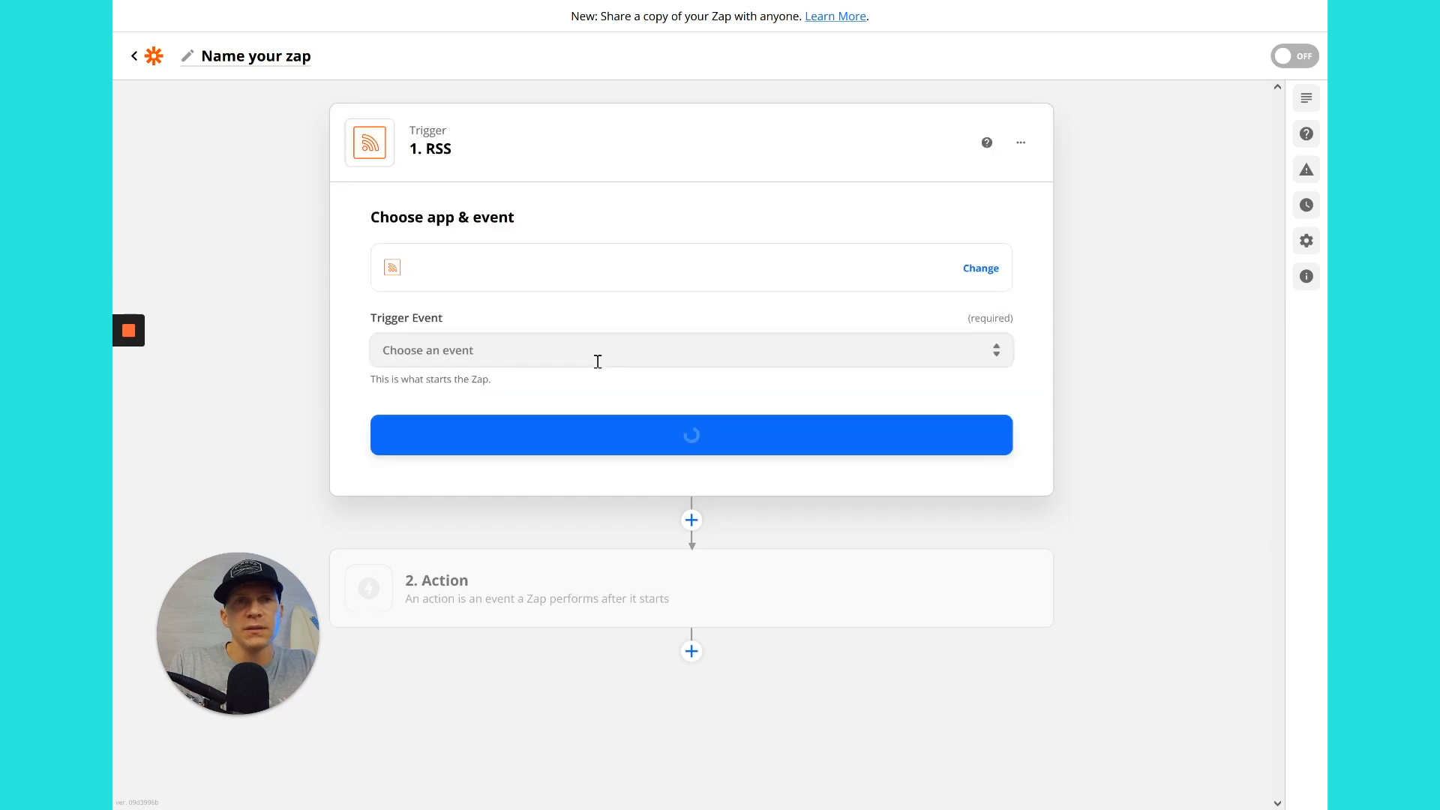
pyautogui.click(486, 343)
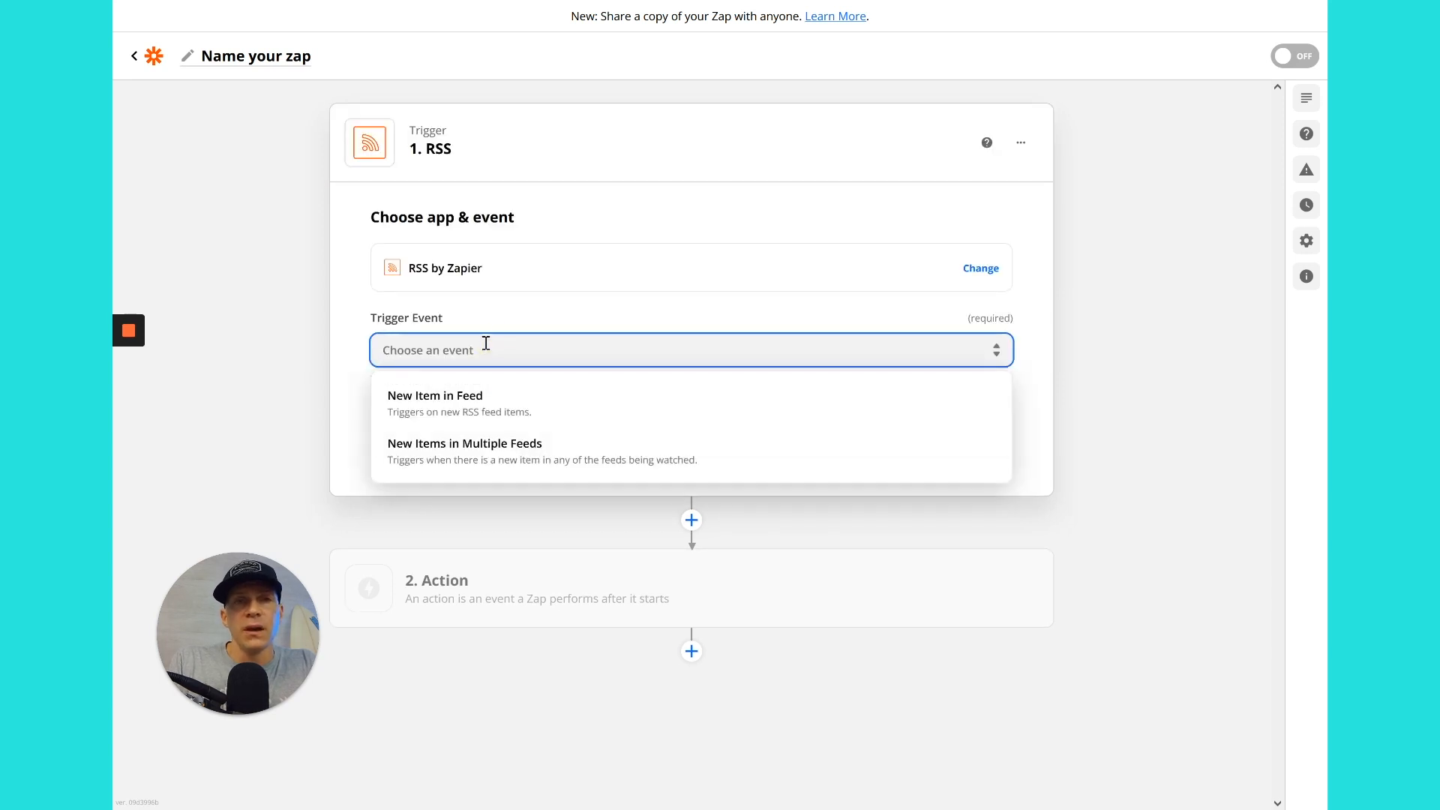
pyautogui.click(479, 409)
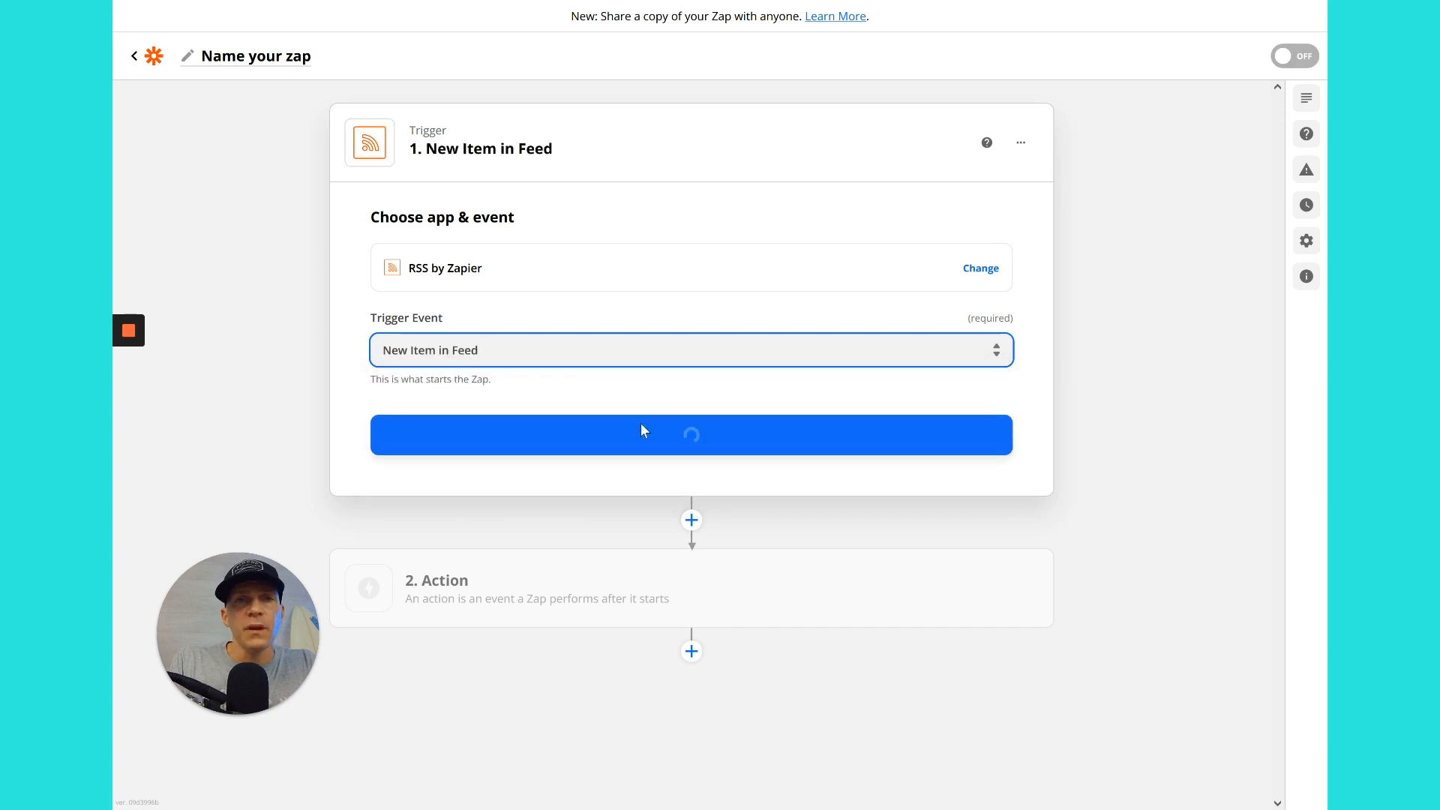
pyautogui.click(733, 443)
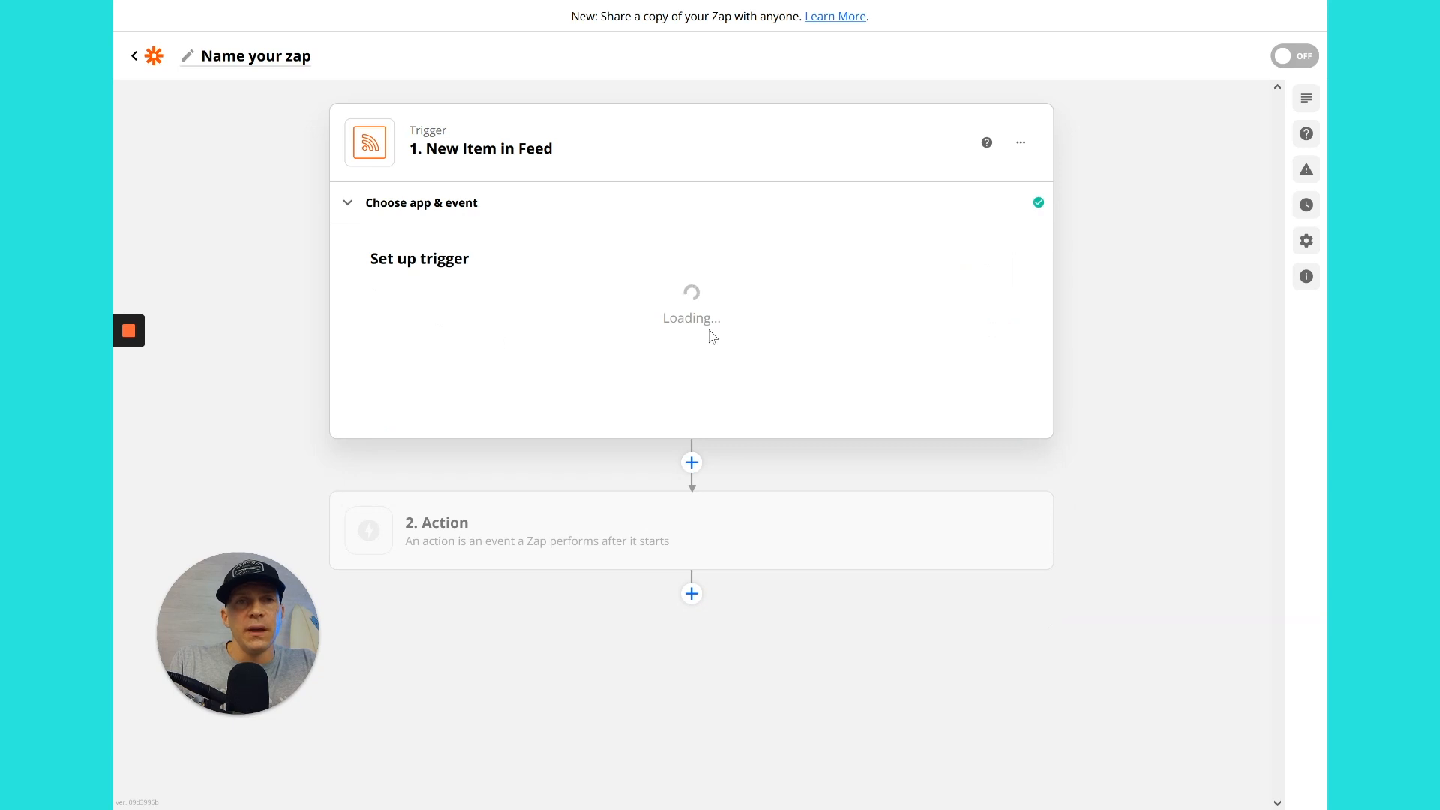
# Copy the podcast's RSS feed link from its Anchor page for use as the trigger's feed URL.
pyautogui.click(402, 316)
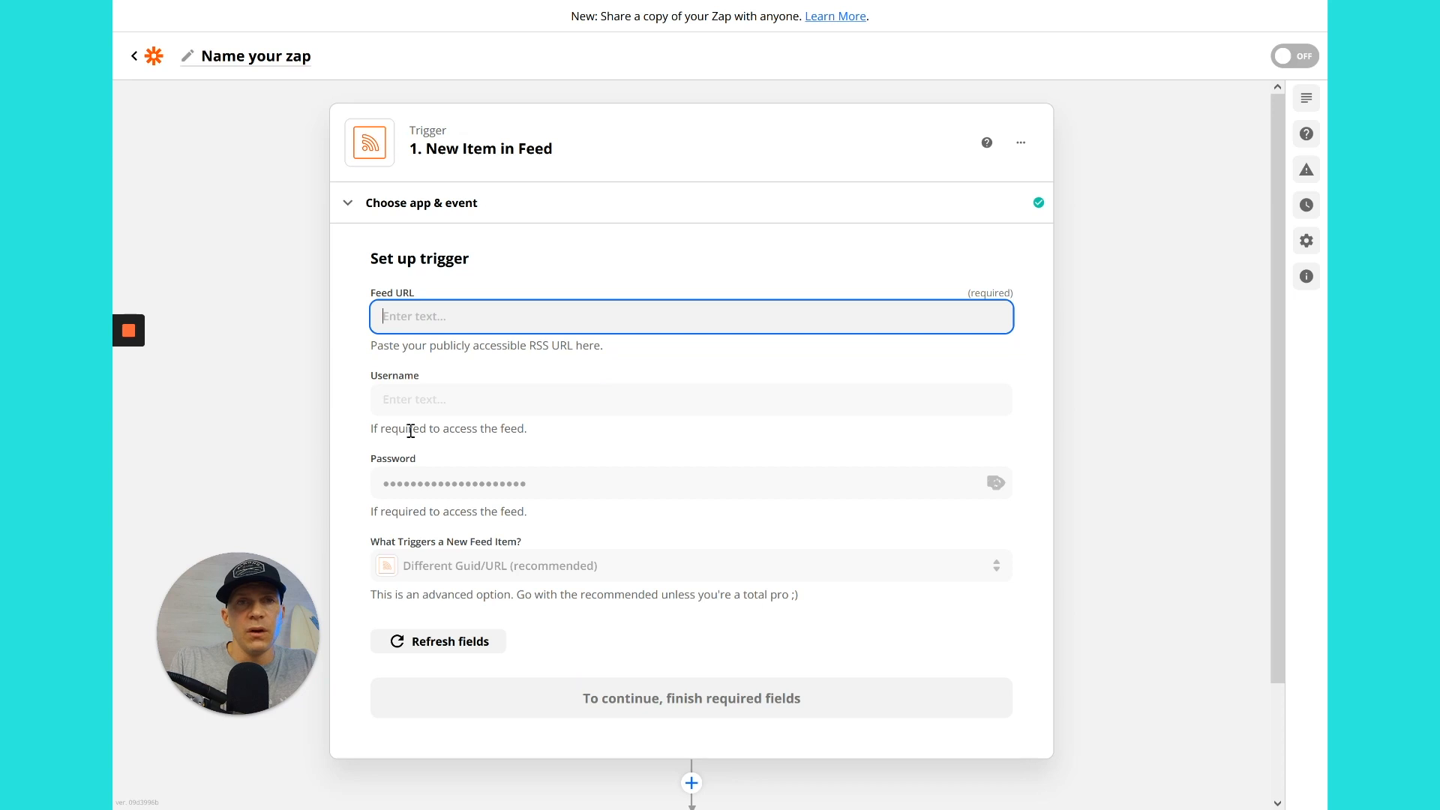
pyautogui.scroll(-2, 410, 438)
pyautogui.moveTo(1021, 9)
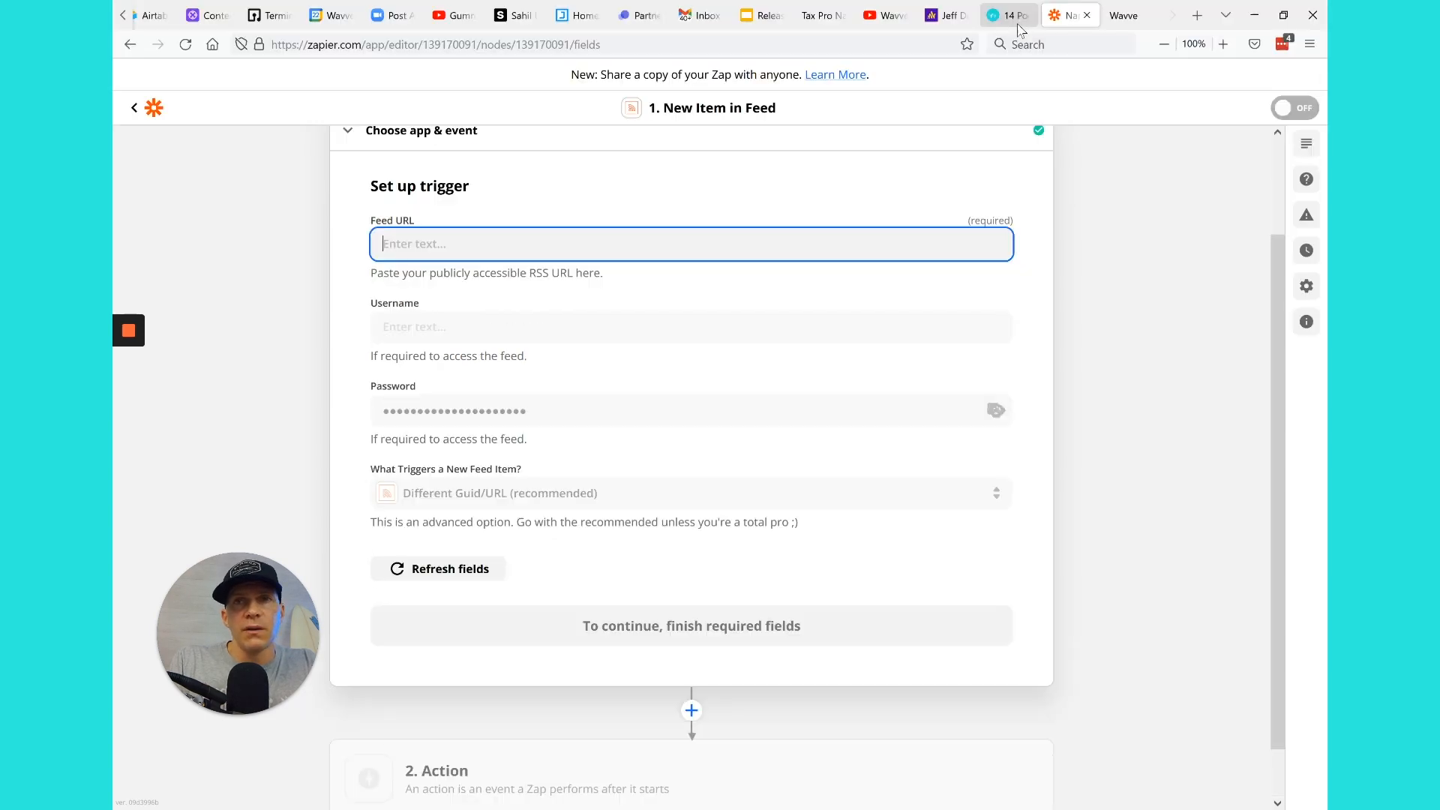
pyautogui.click(946, 15)
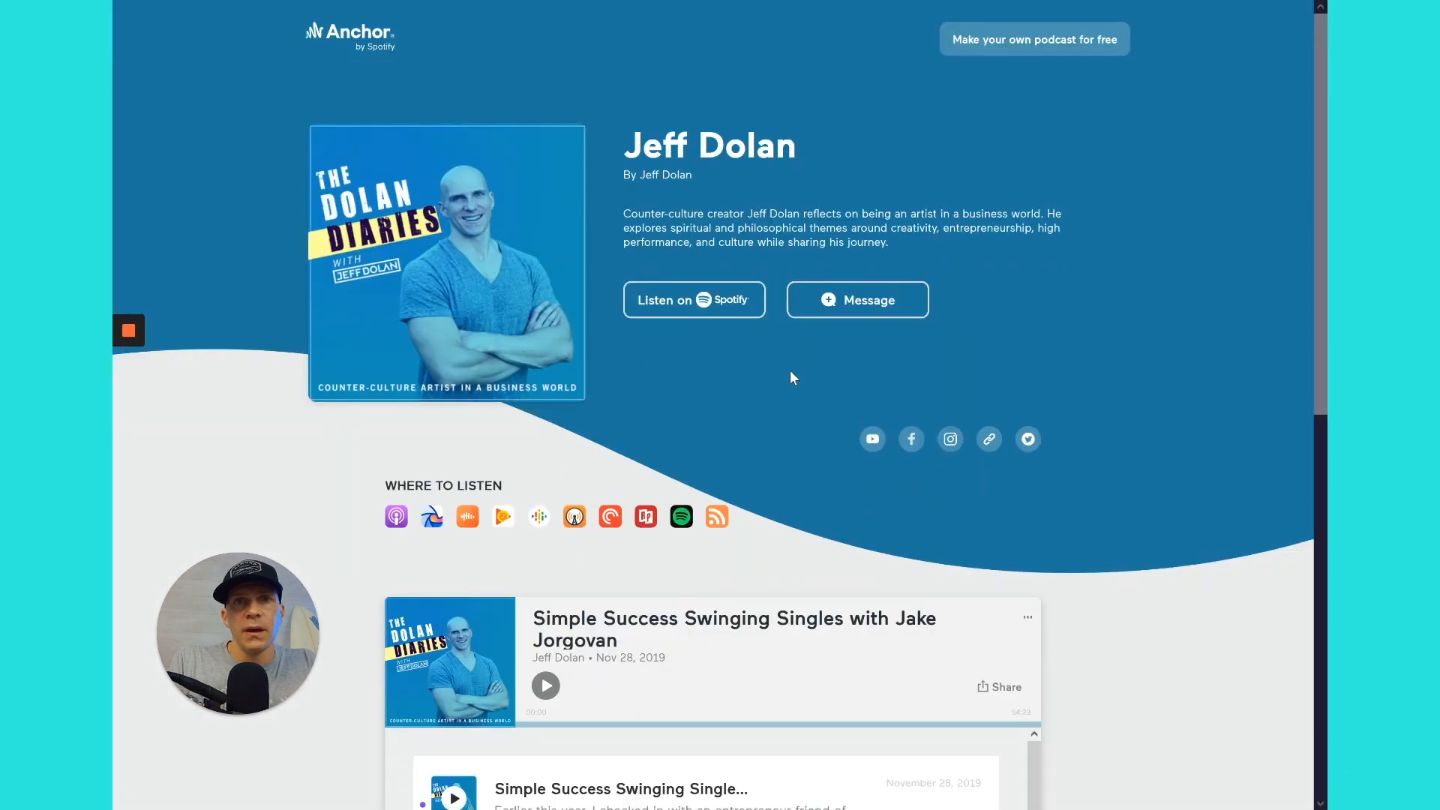
pyautogui.click(717, 516)
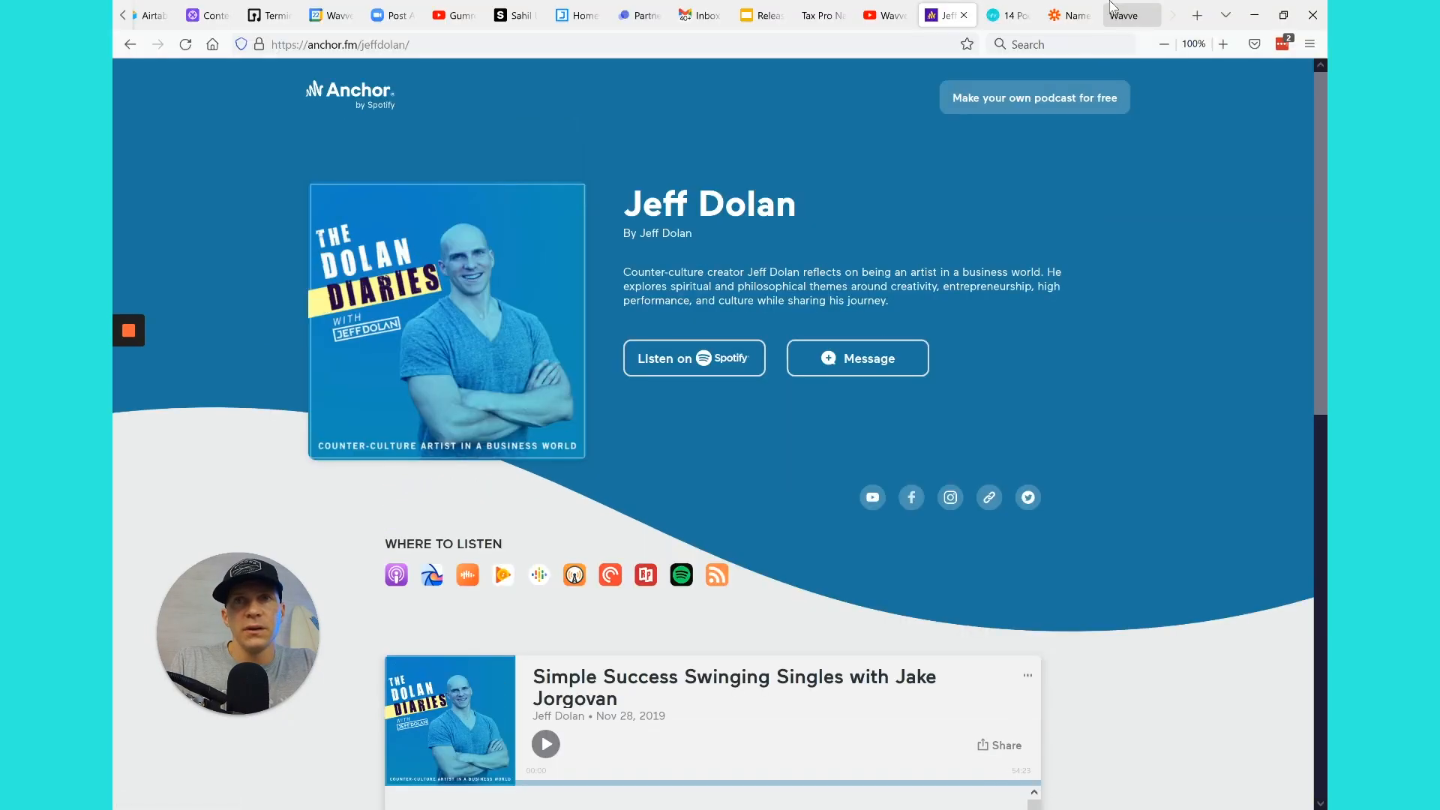
pyautogui.click(1124, 17)
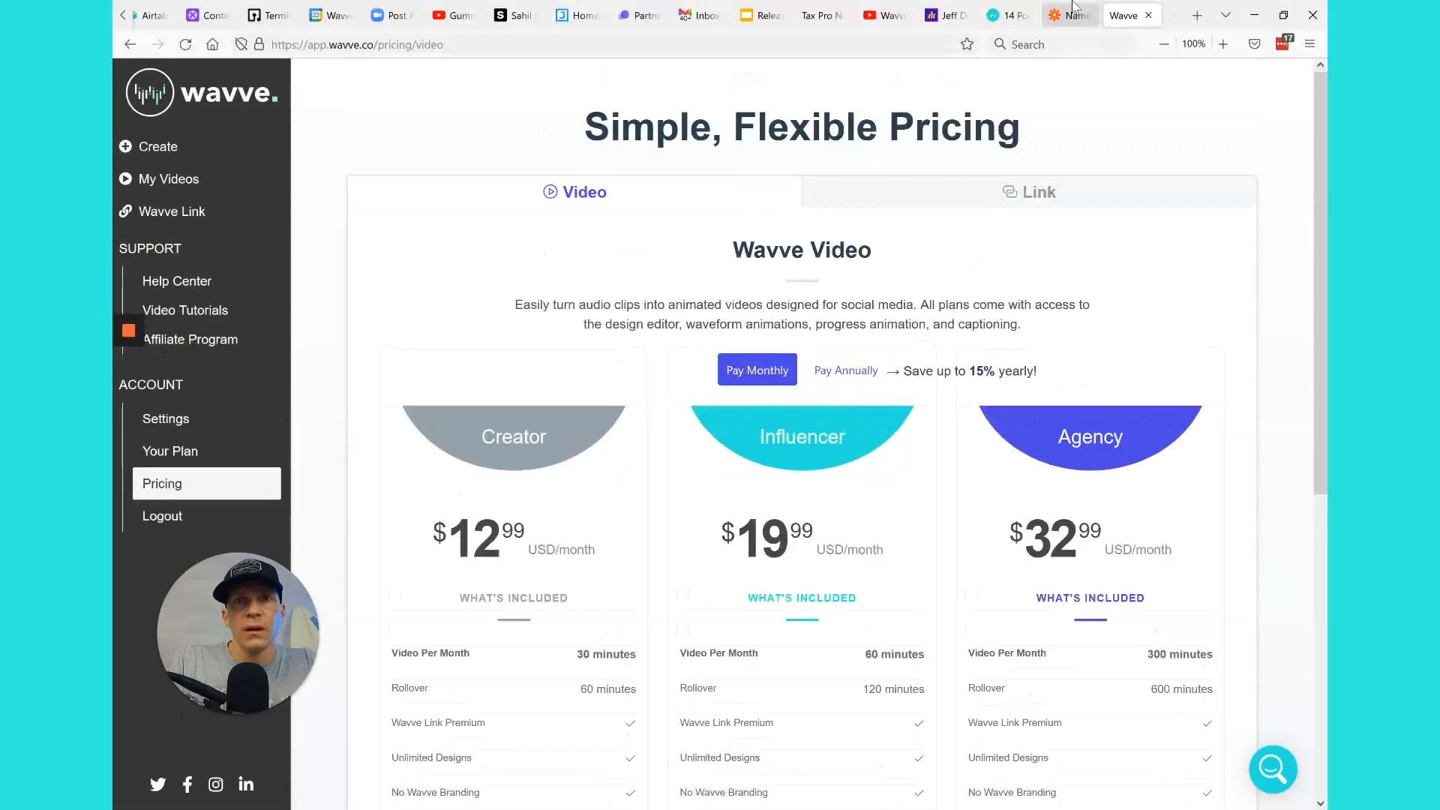
pyautogui.click(1069, 15)
pyautogui.click(681, 189)
pyautogui.hotkey('ctrl', 'v')
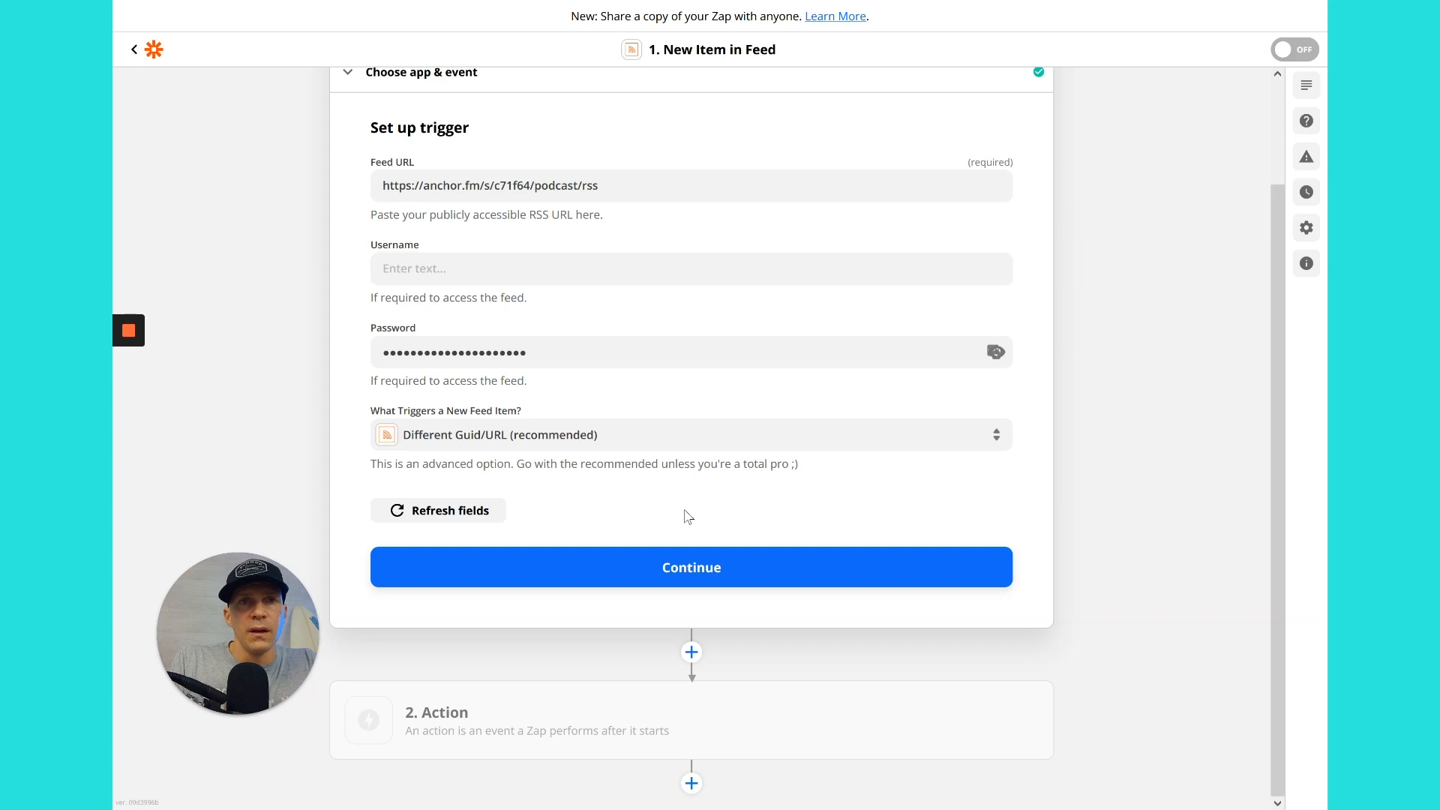
pyautogui.click(675, 567)
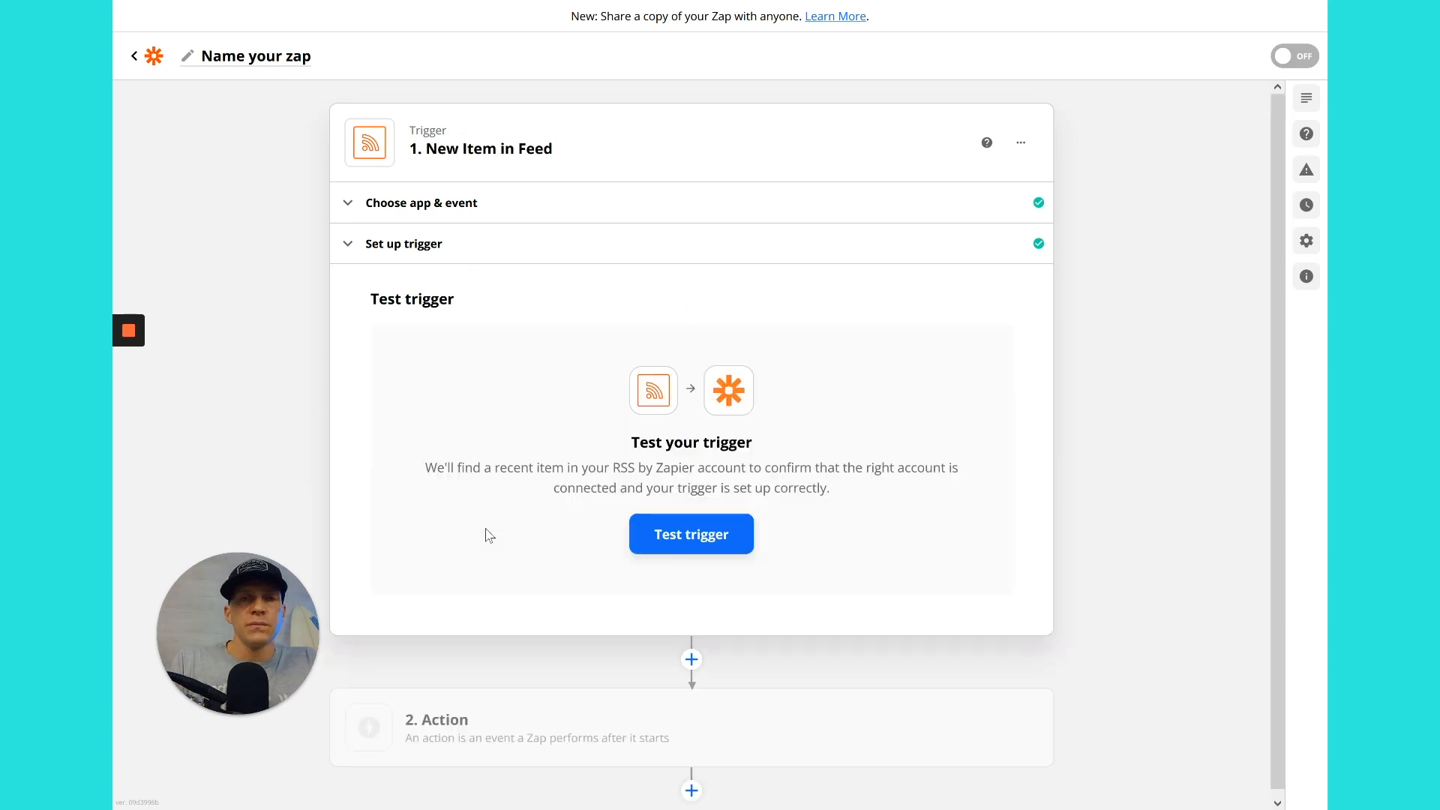
# Test the RSS trigger, review the sample episode's raw data such as its title and description, and continue to the action.
pyautogui.click(691, 531)
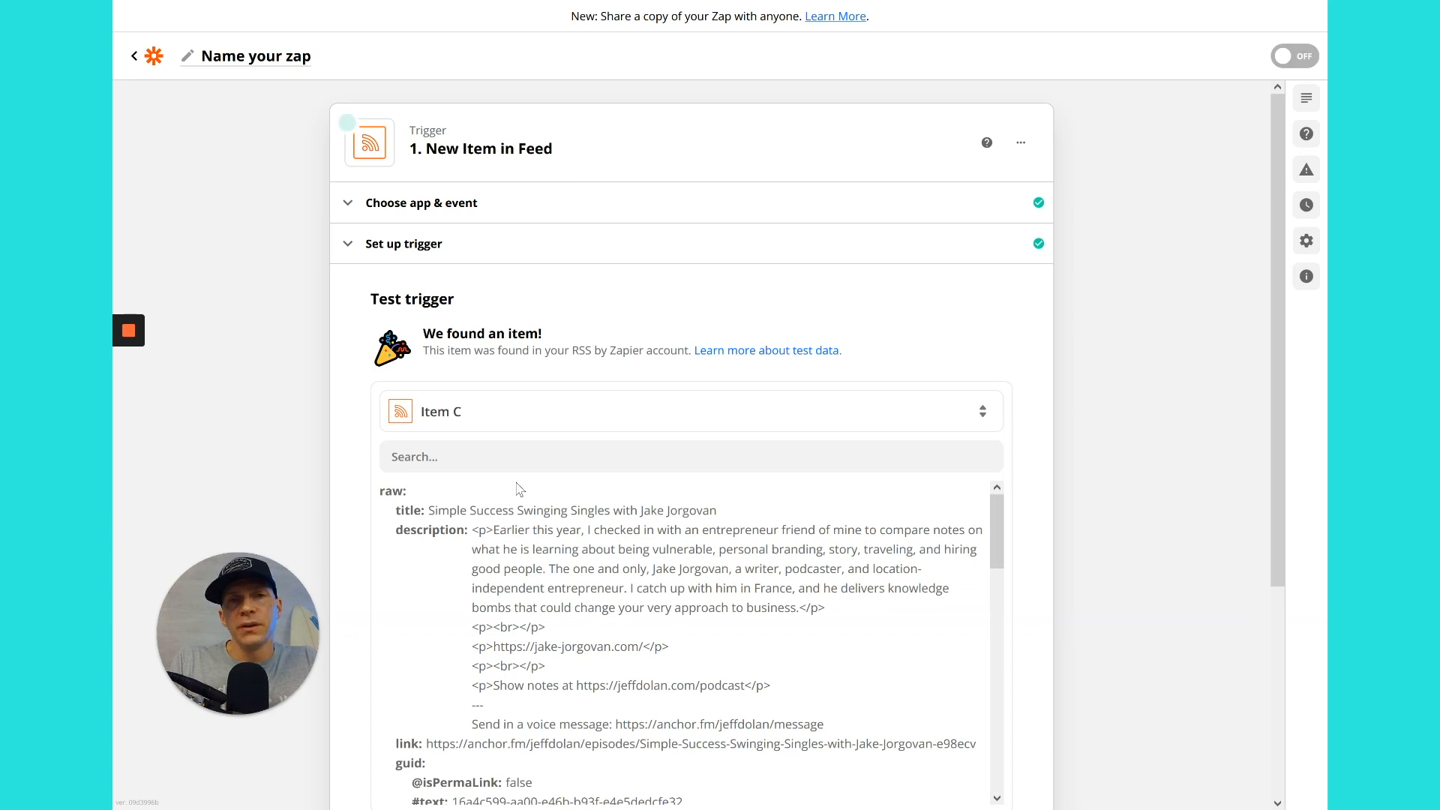
pyautogui.scroll(-3, 517, 486)
pyautogui.scroll(-3, 517, 483)
pyautogui.scroll(5, 517, 484)
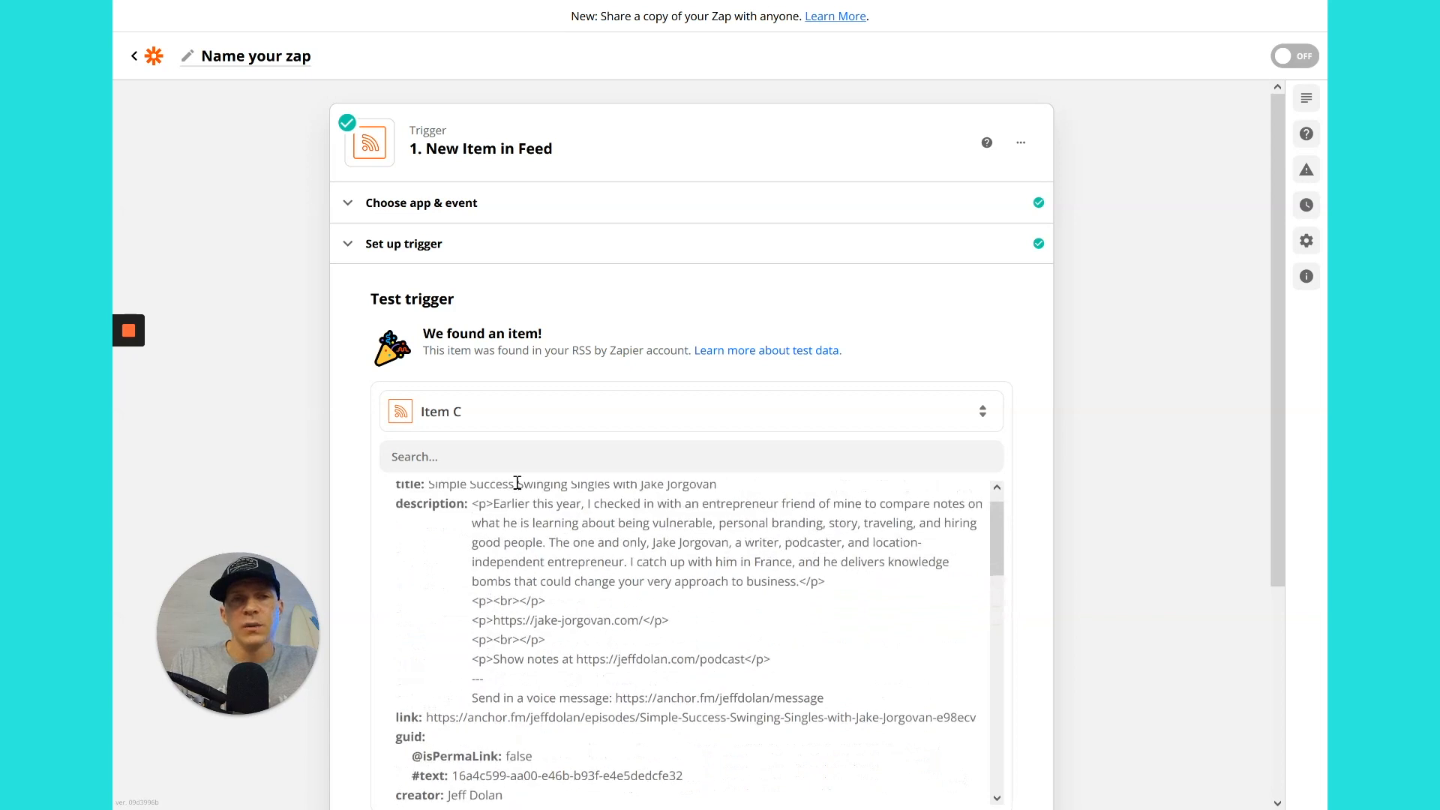
pyautogui.scroll(1, 518, 486)
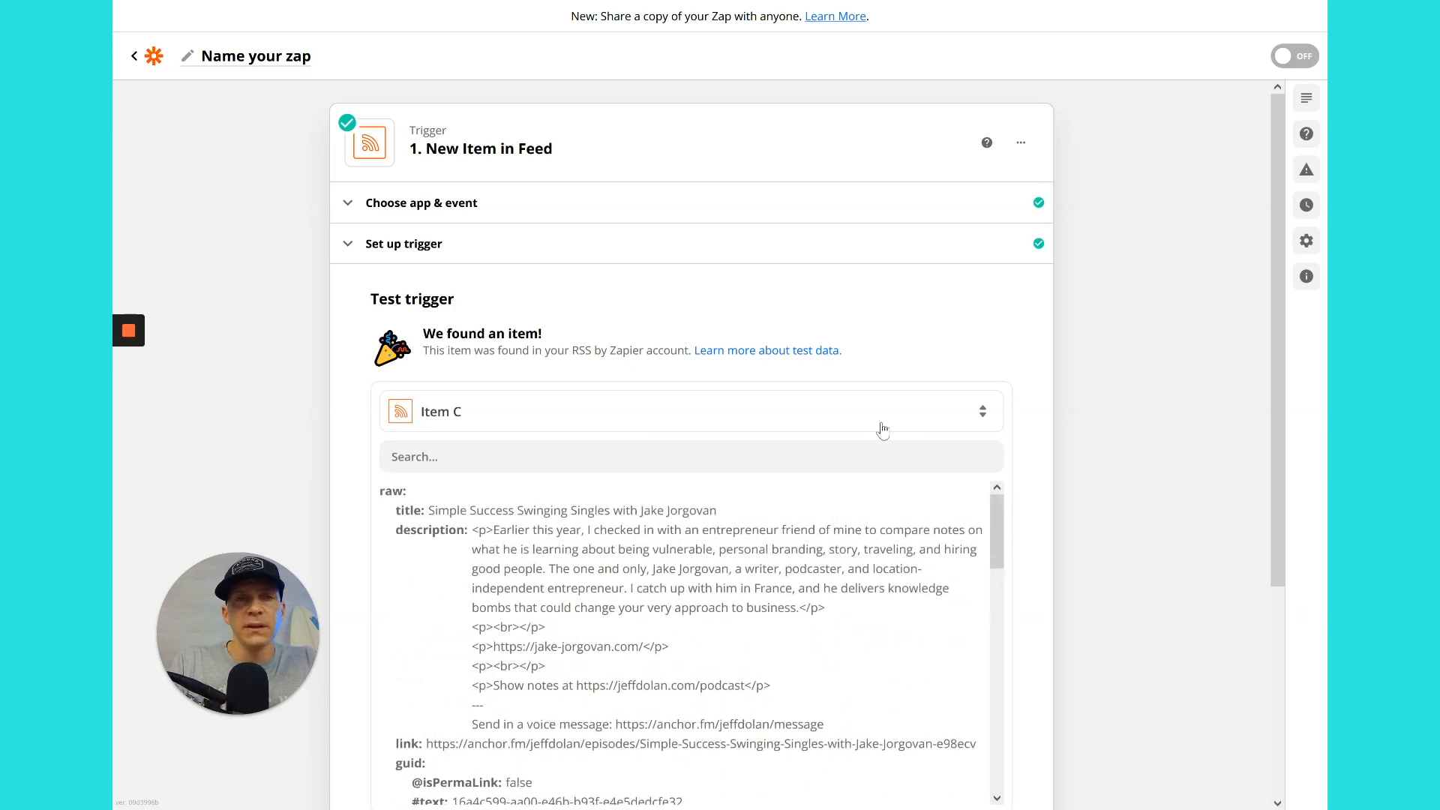
pyautogui.scroll(-2, 1050, 420)
pyautogui.scroll(-1, 1050, 420)
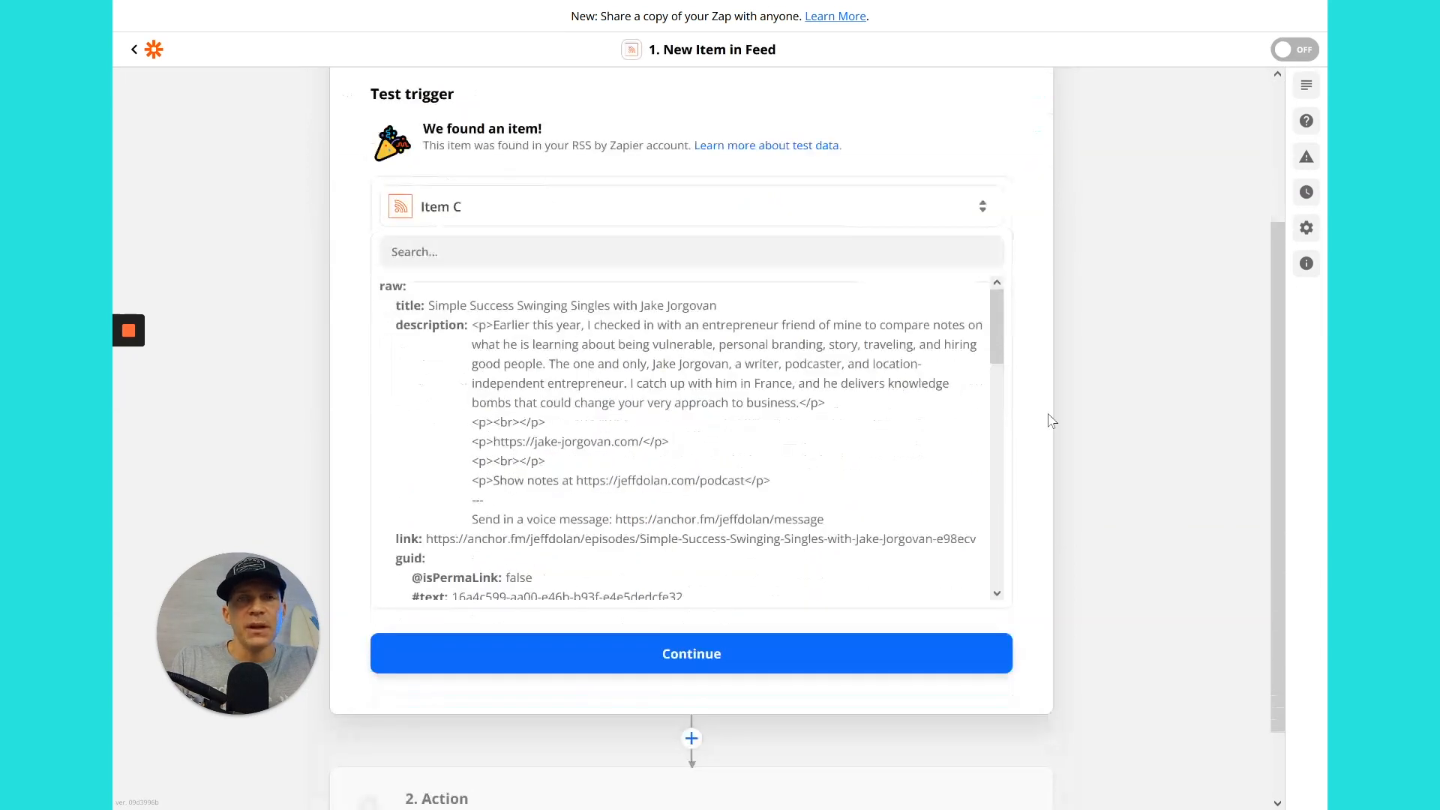
pyautogui.moveTo(429, 281); pyautogui.dragTo(611, 285)
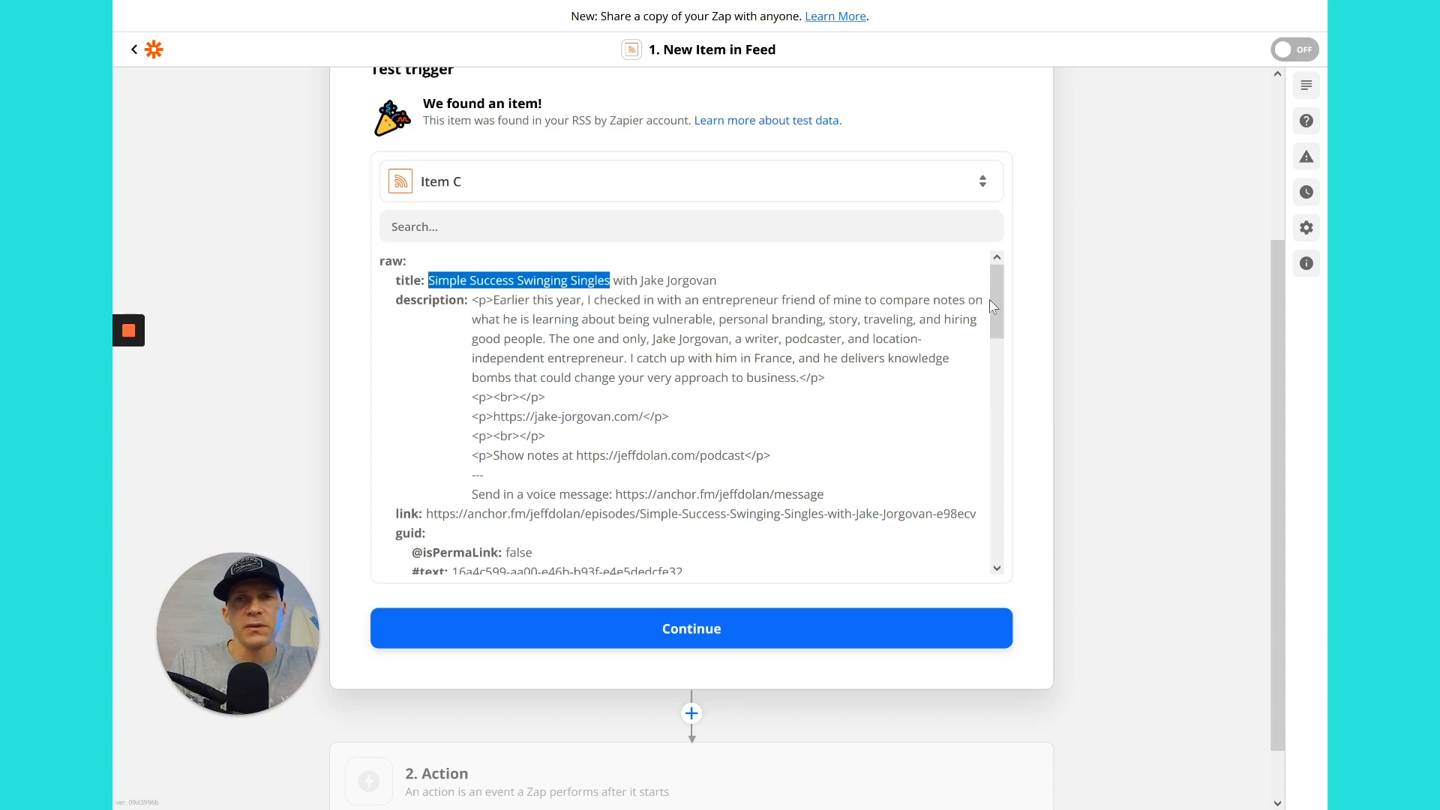
pyautogui.moveTo(991, 302); pyautogui.dragTo(977, 496)
pyautogui.click(689, 631)
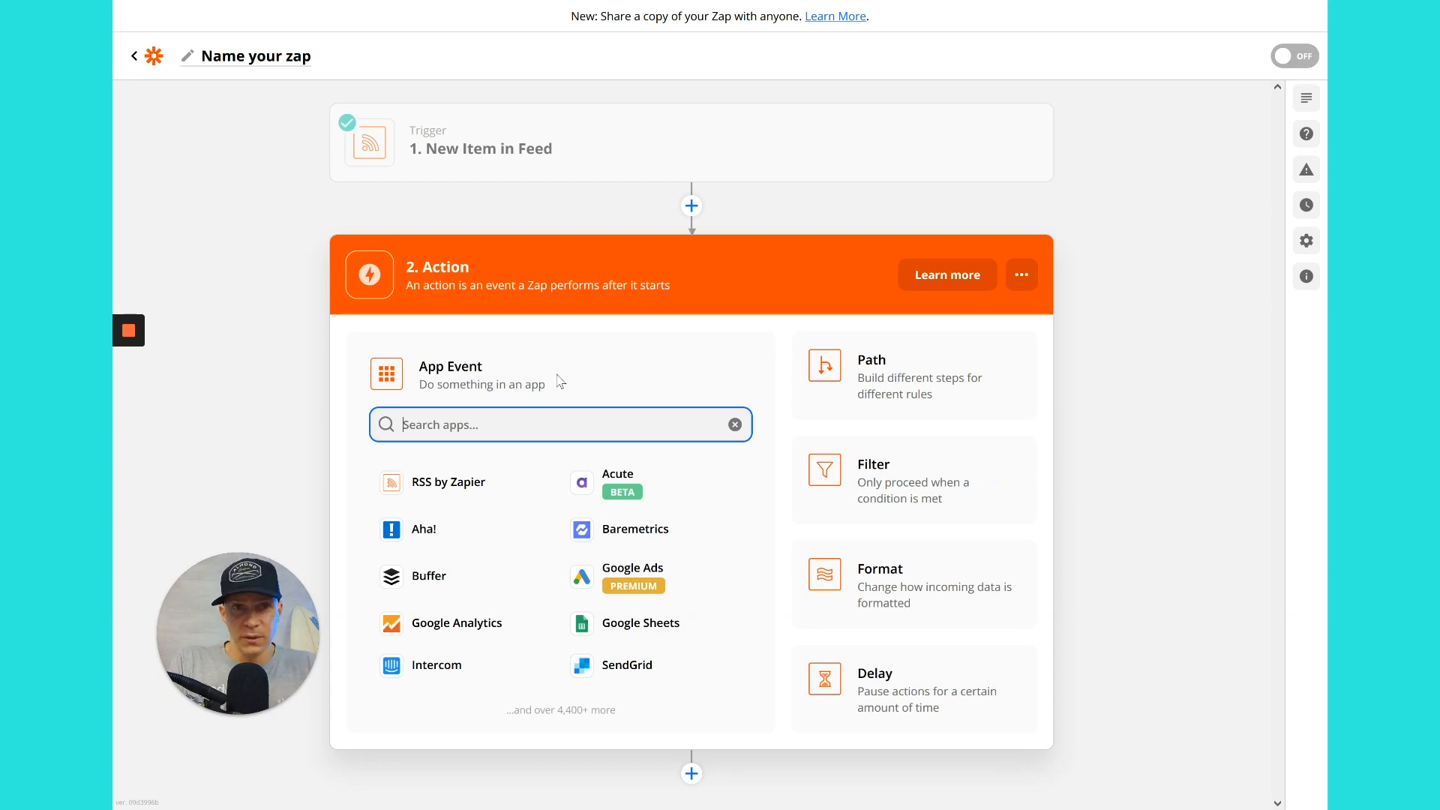
# Set the Zap's action to the latest version of Wavve with the Create Video event and continue.
pyautogui.write('Wavve')
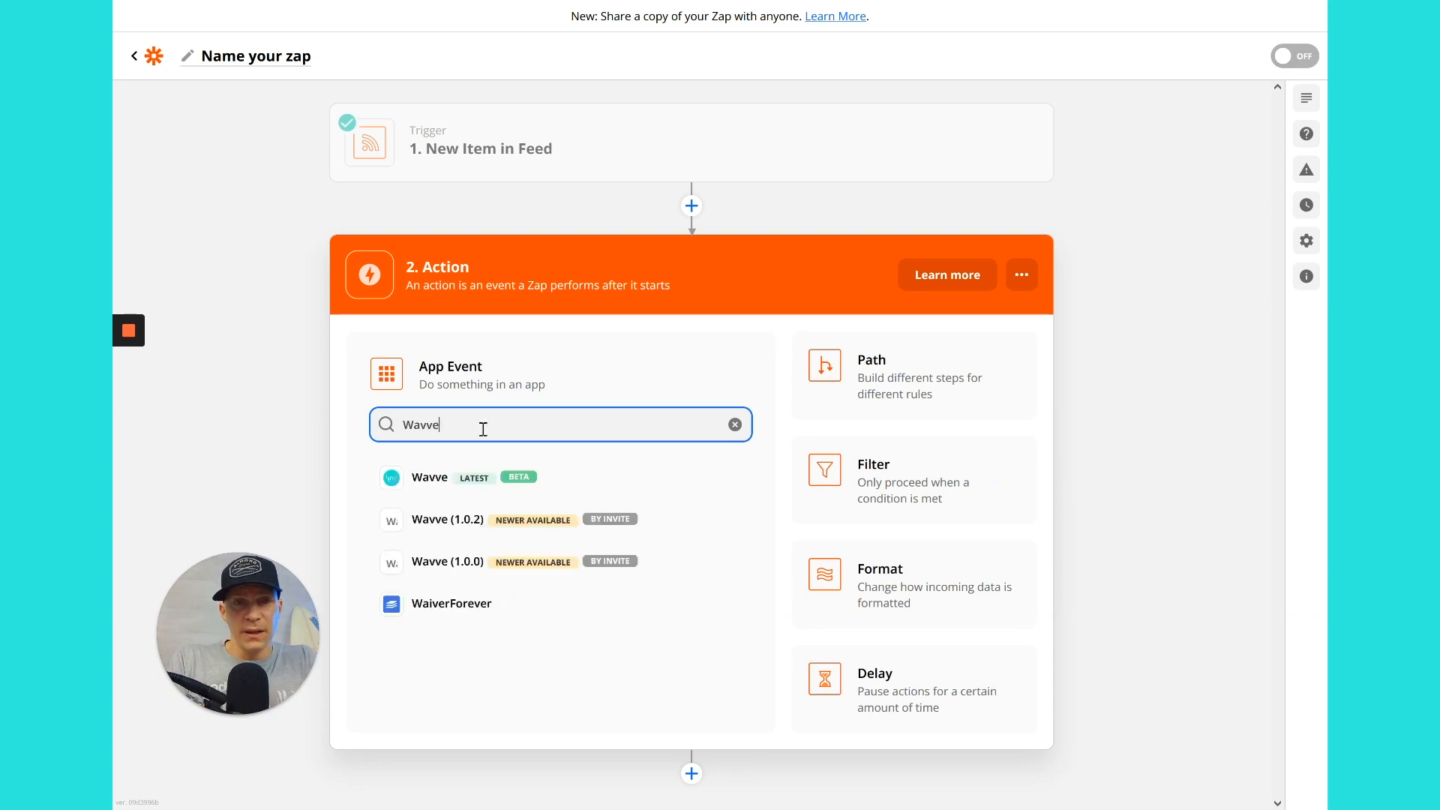
pyautogui.click(430, 484)
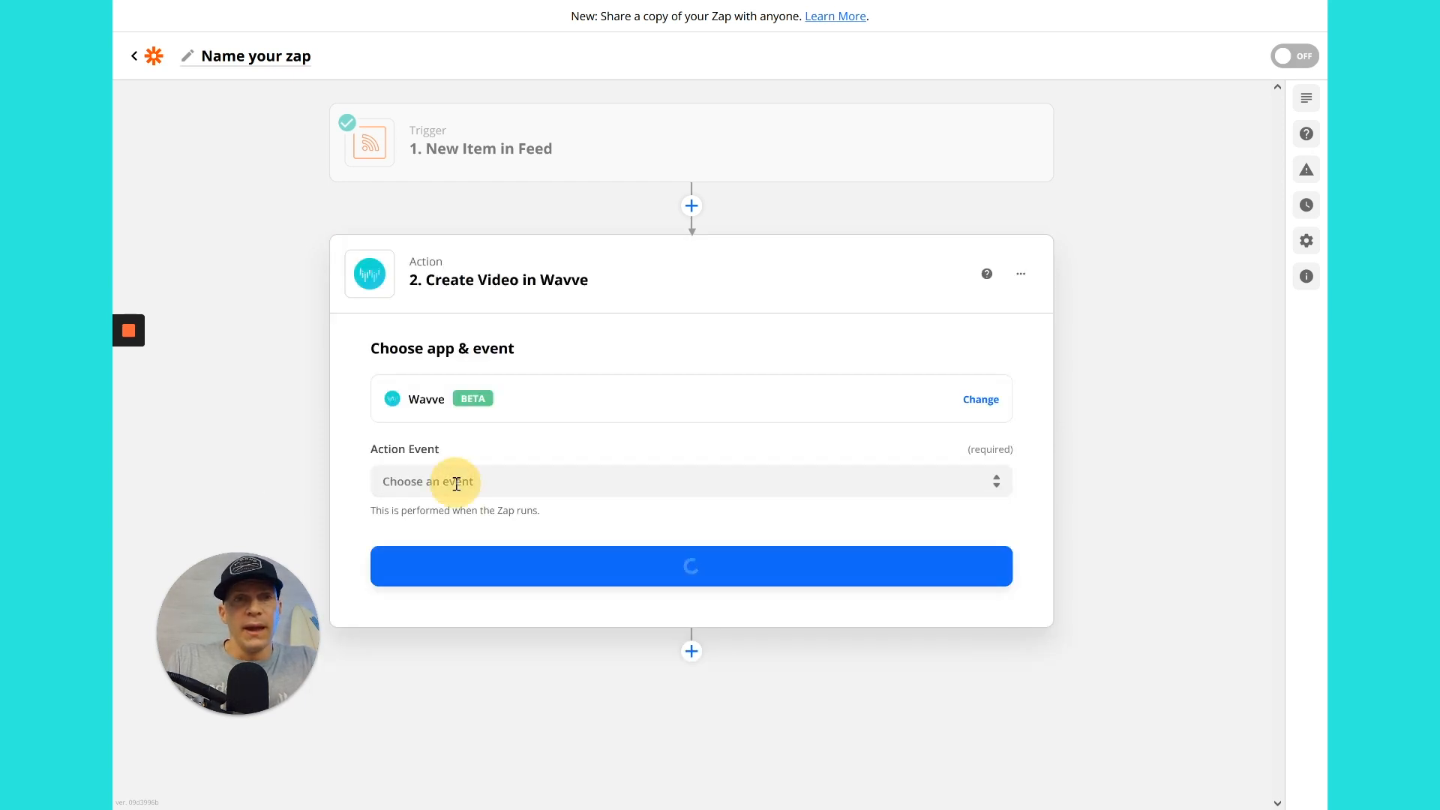
pyautogui.click(488, 482)
pyautogui.click(468, 554)
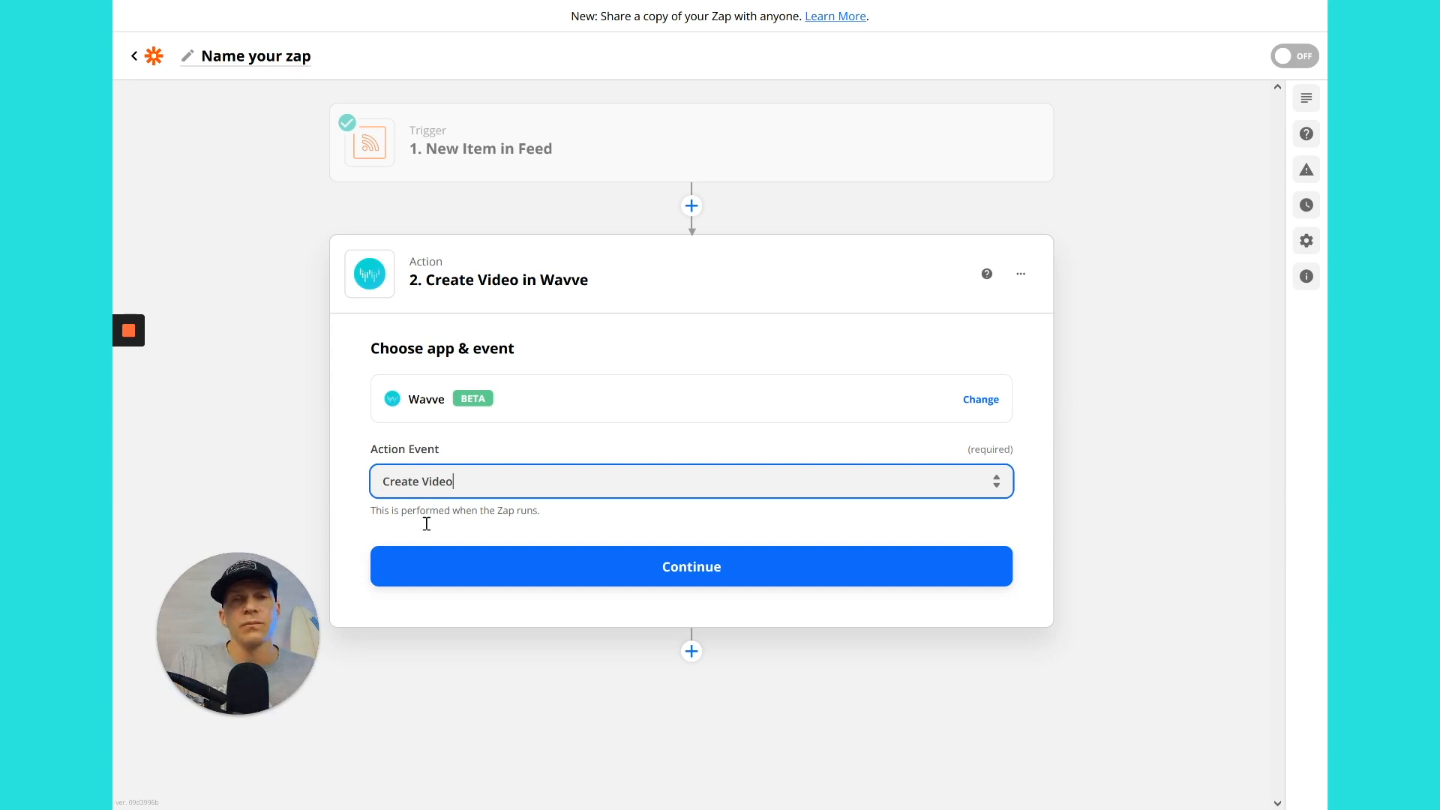
pyautogui.click(476, 568)
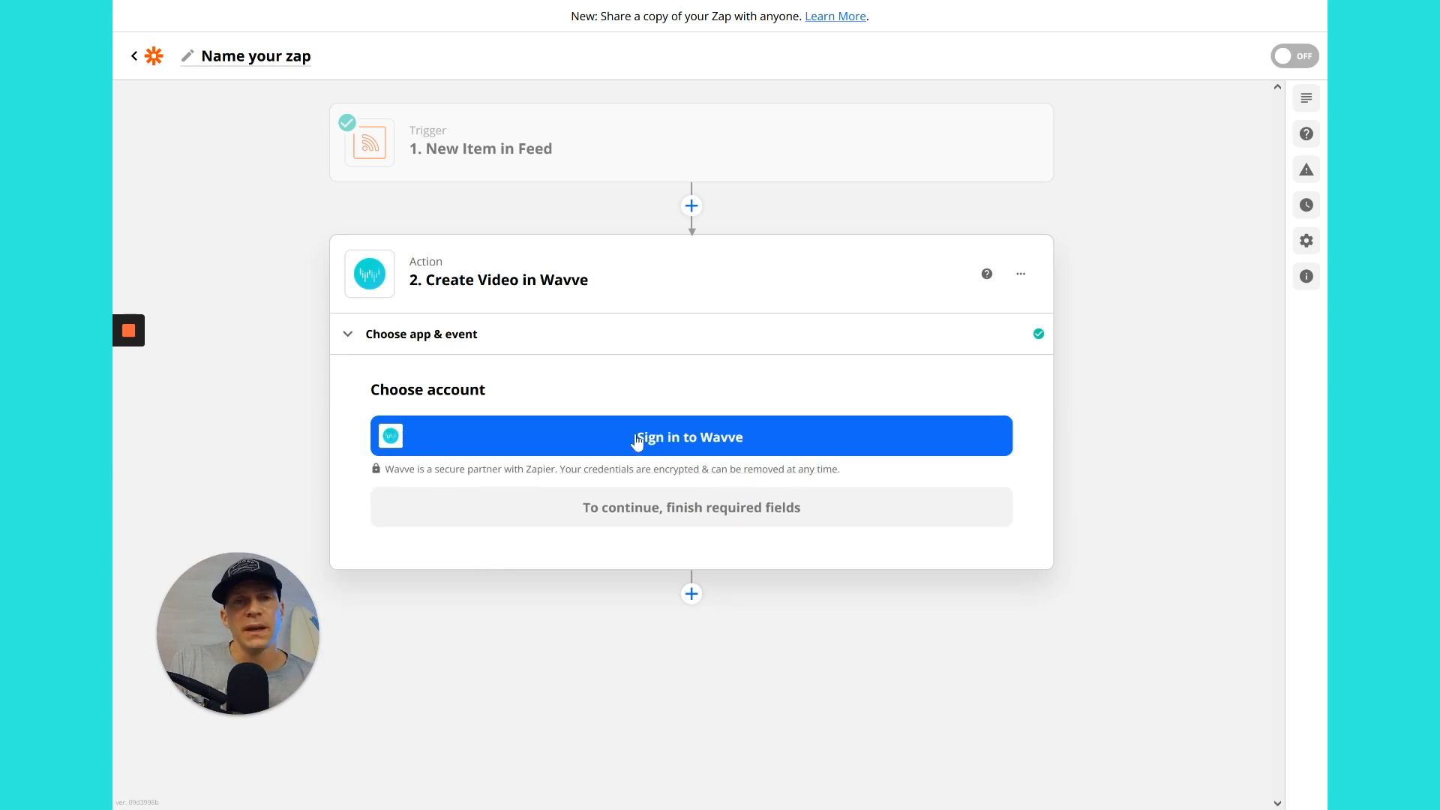
# Sign in to Wavve to connect the account to the action and continue to the action setup.
pyautogui.click(636, 439)
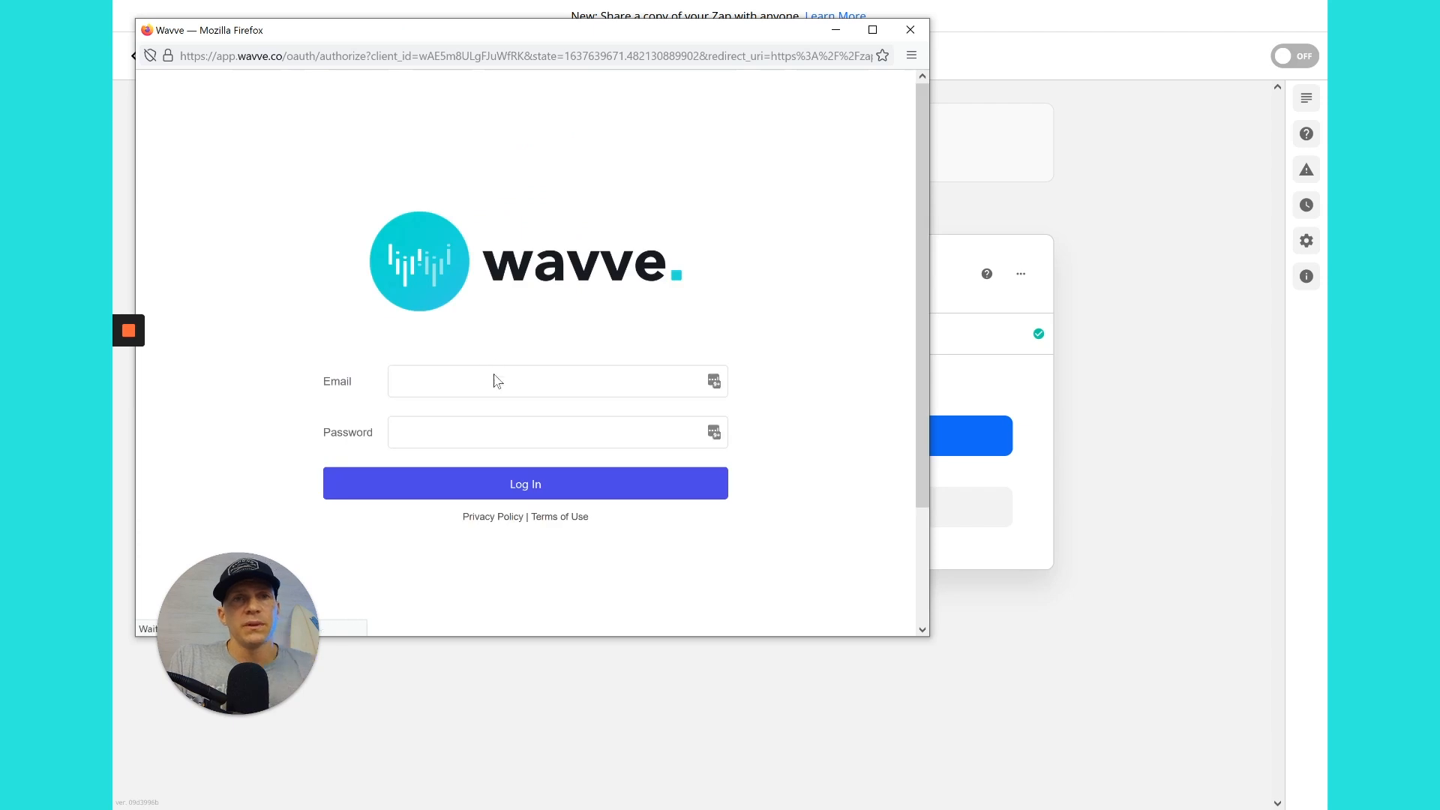
pyautogui.click(660, 381)
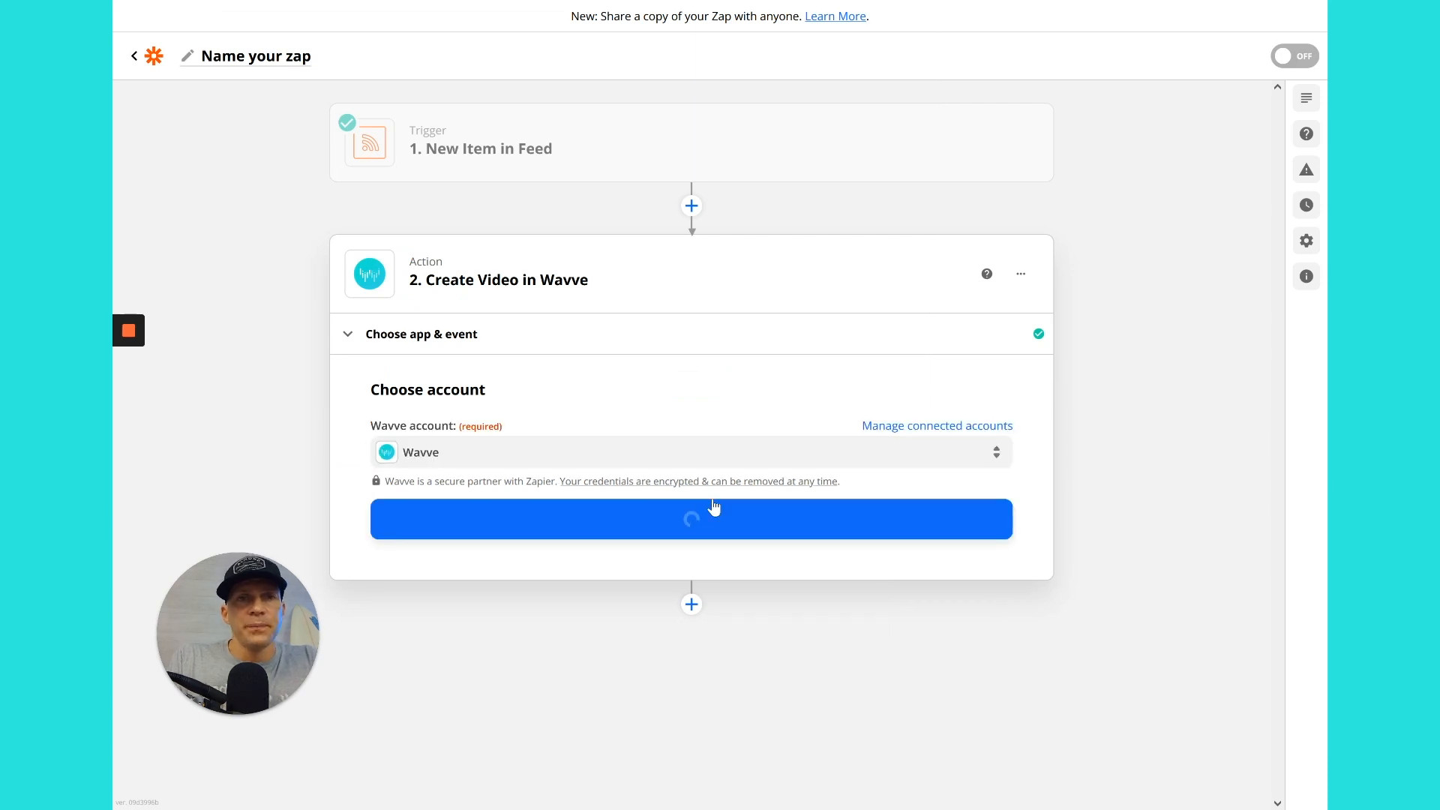
pyautogui.click(729, 529)
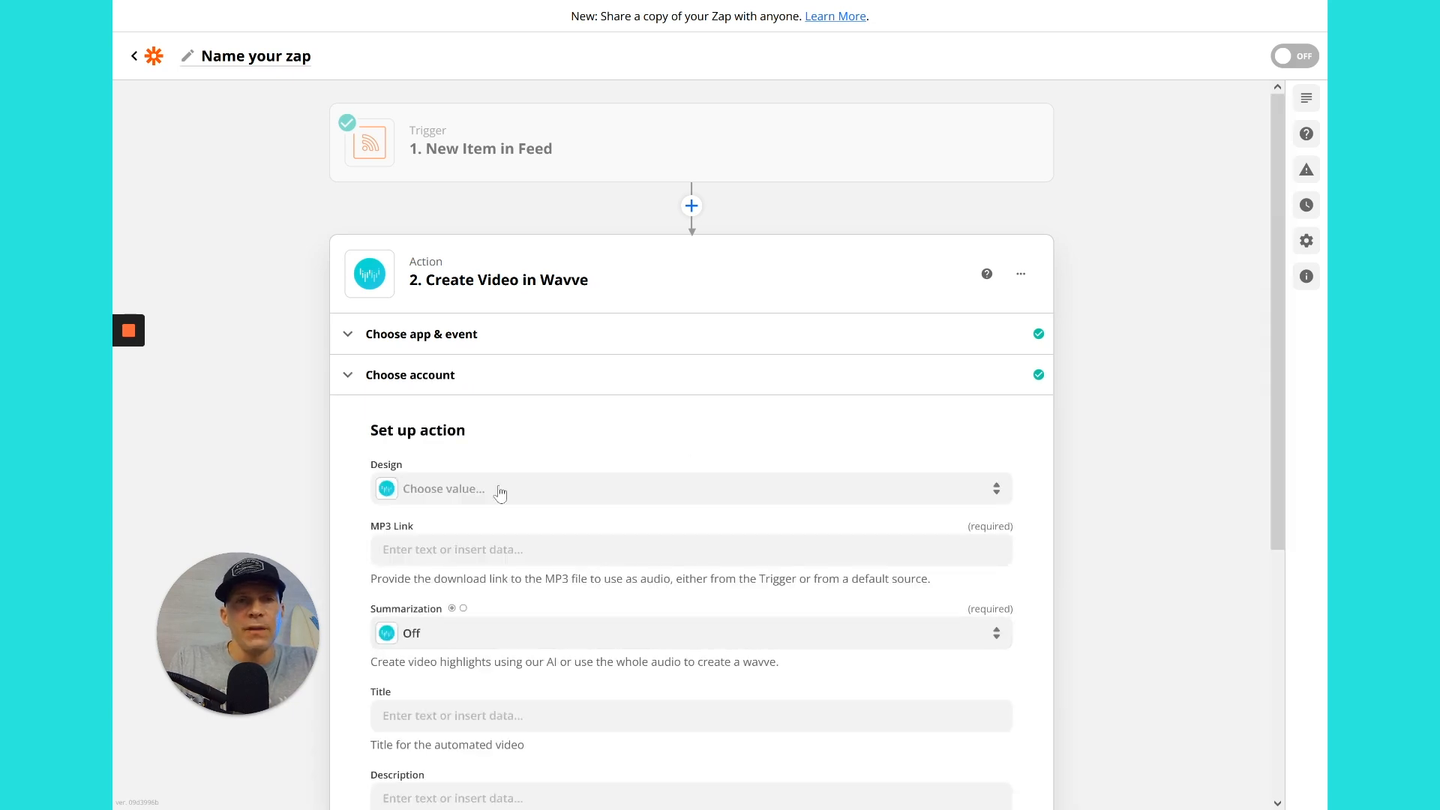
# Choose The Dolan Diaries Circle - (1280x720) as the design for the Wavve video.
pyautogui.scroll(-1, 319, 499)
pyautogui.scroll(-1, 320, 499)
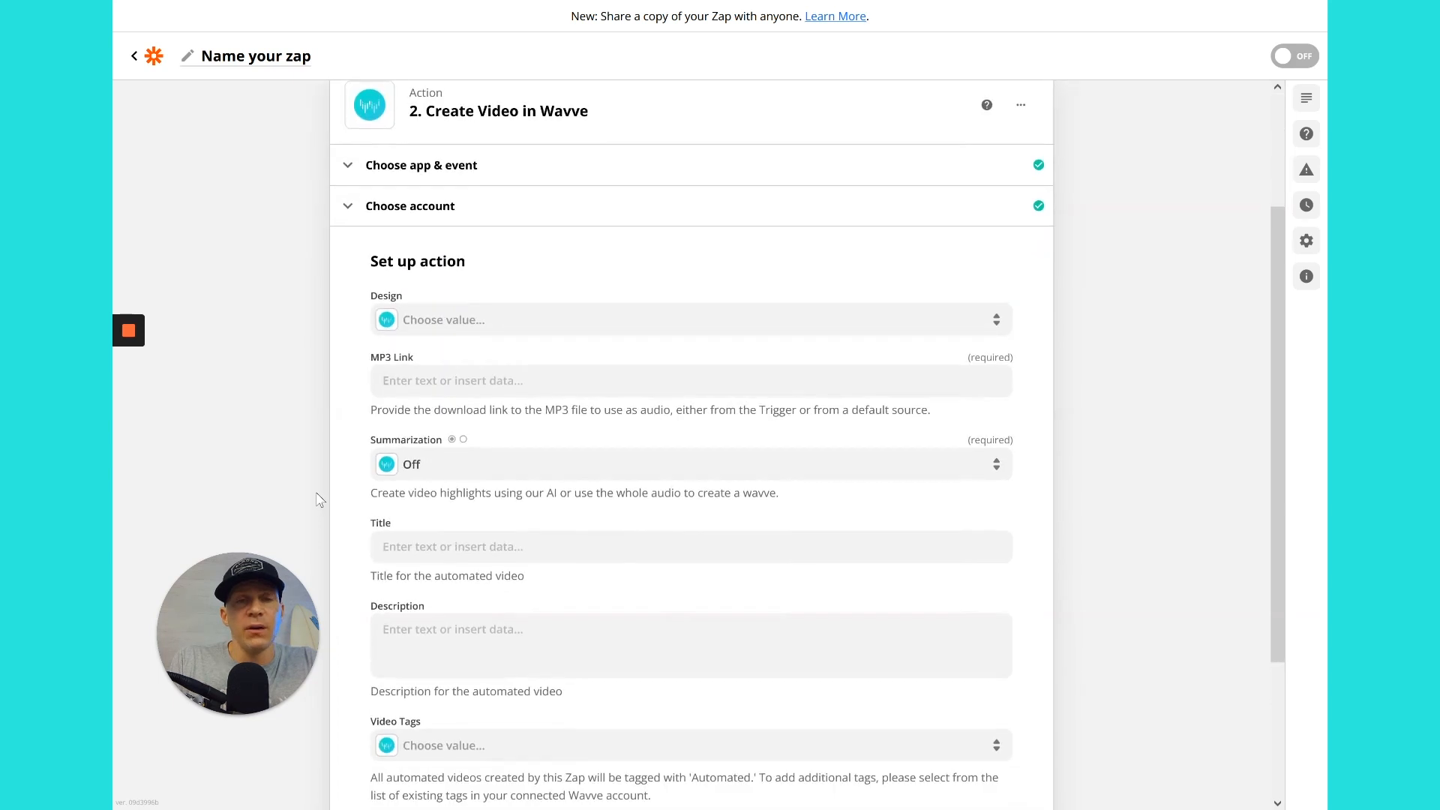
pyautogui.click(559, 315)
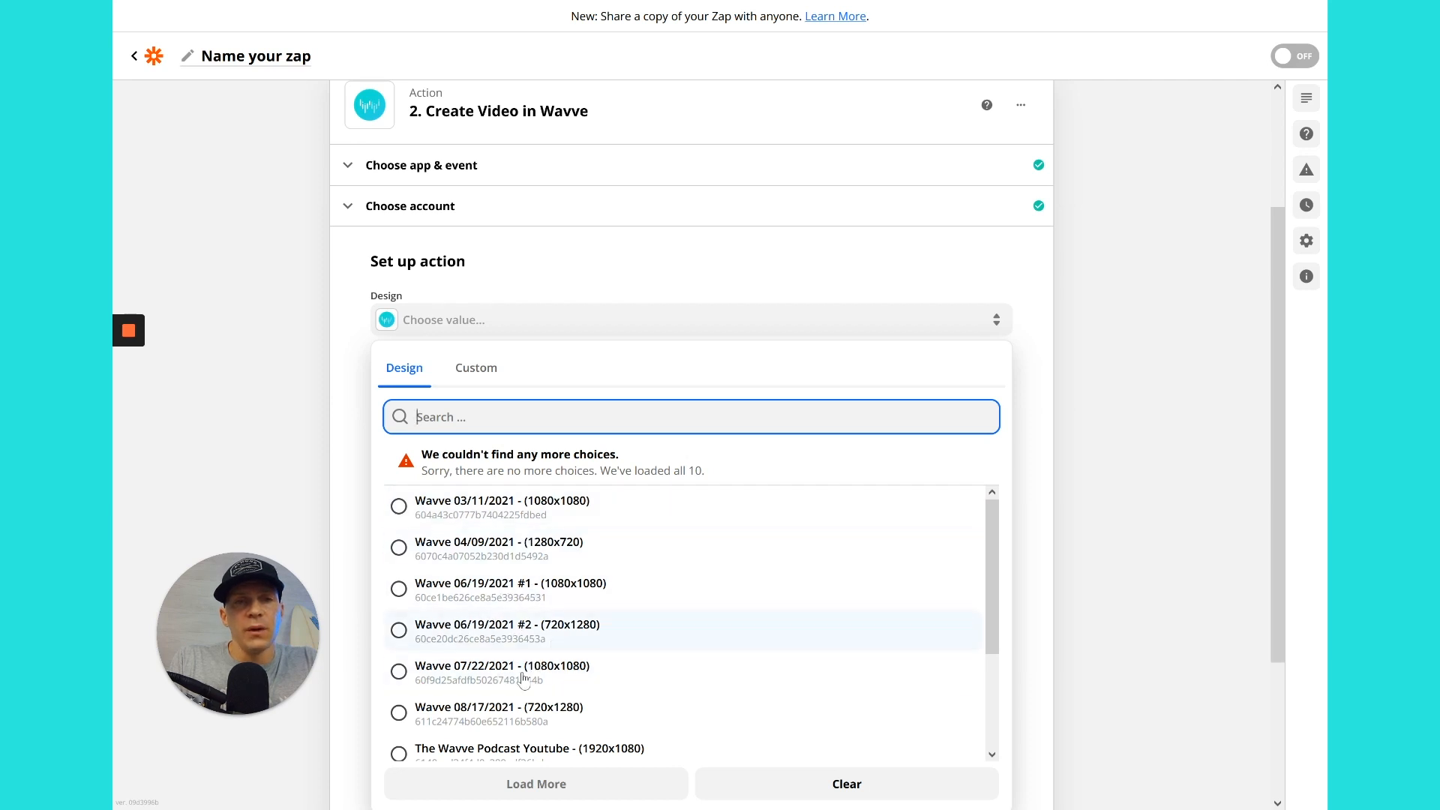
pyautogui.scroll(-1, 497, 713)
pyautogui.scroll(-2, 497, 712)
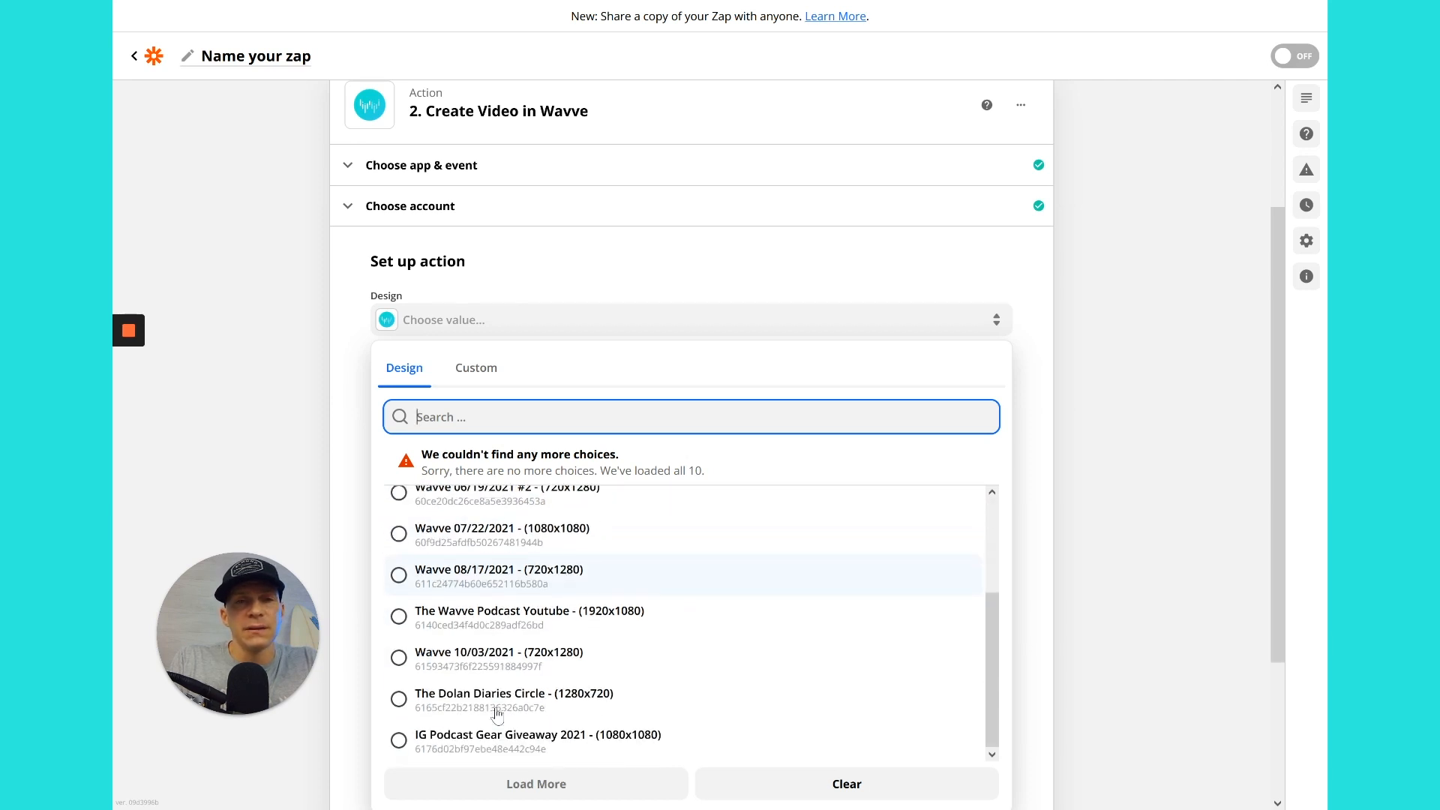
pyautogui.click(399, 700)
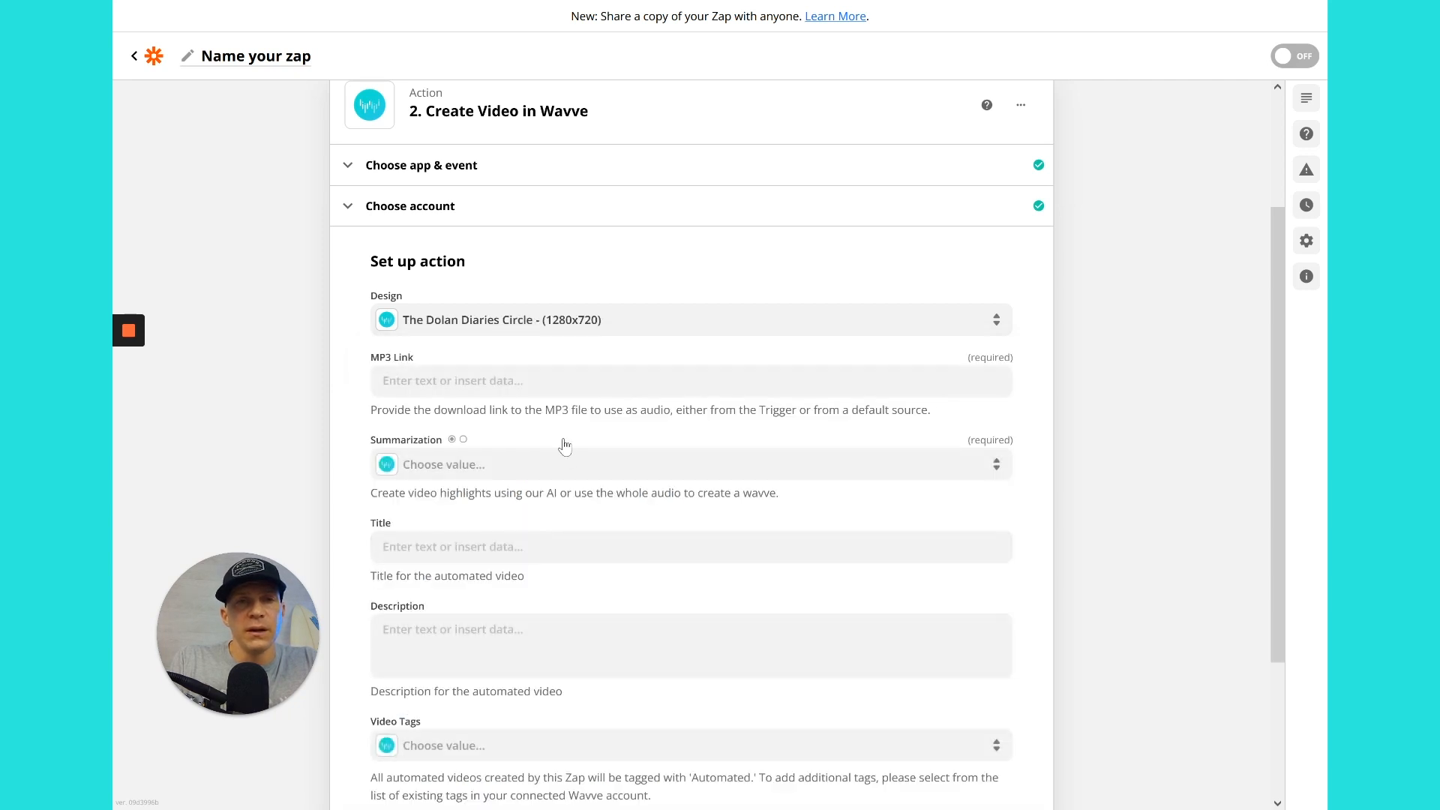
pyautogui.click(513, 380)
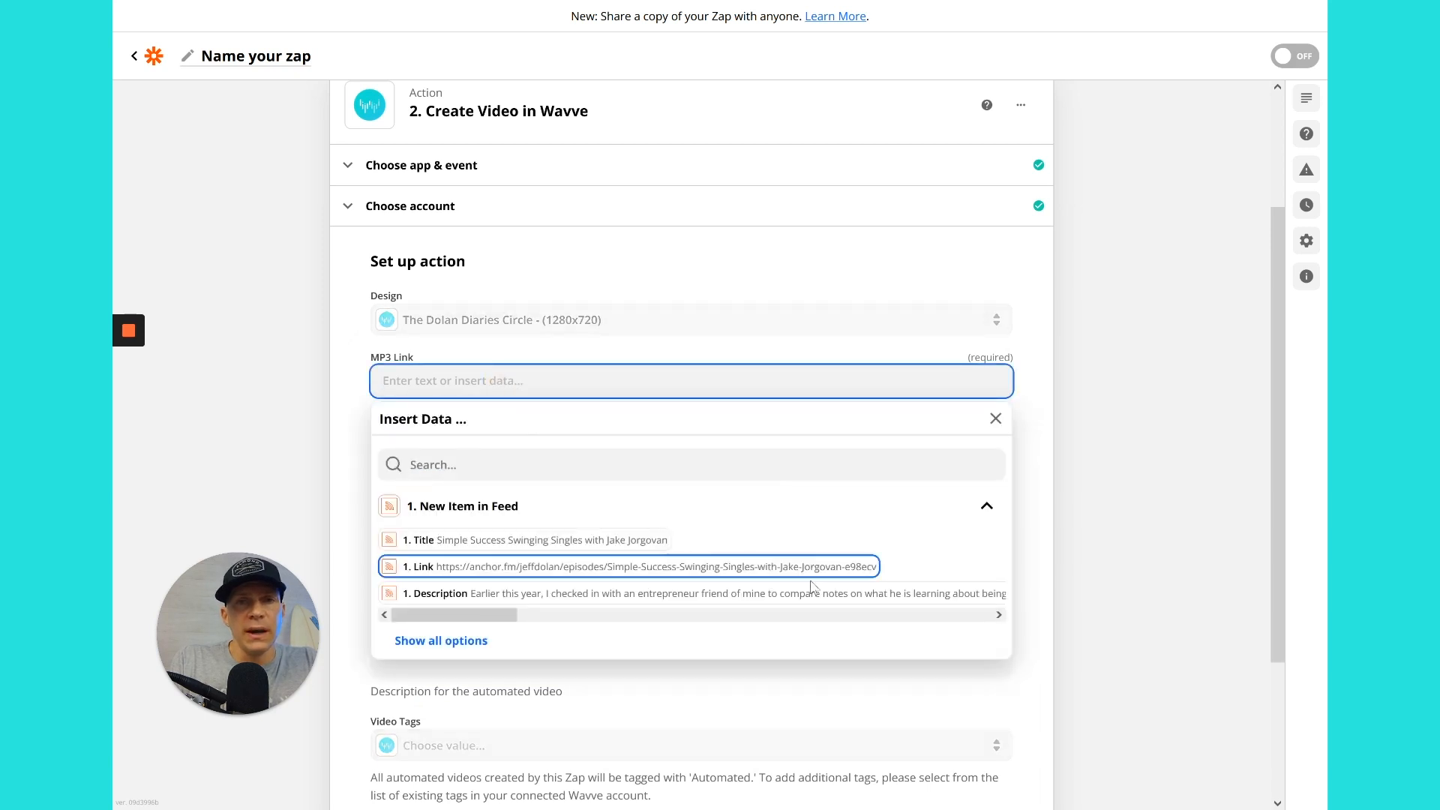
pyautogui.scroll(-2, 745, 578)
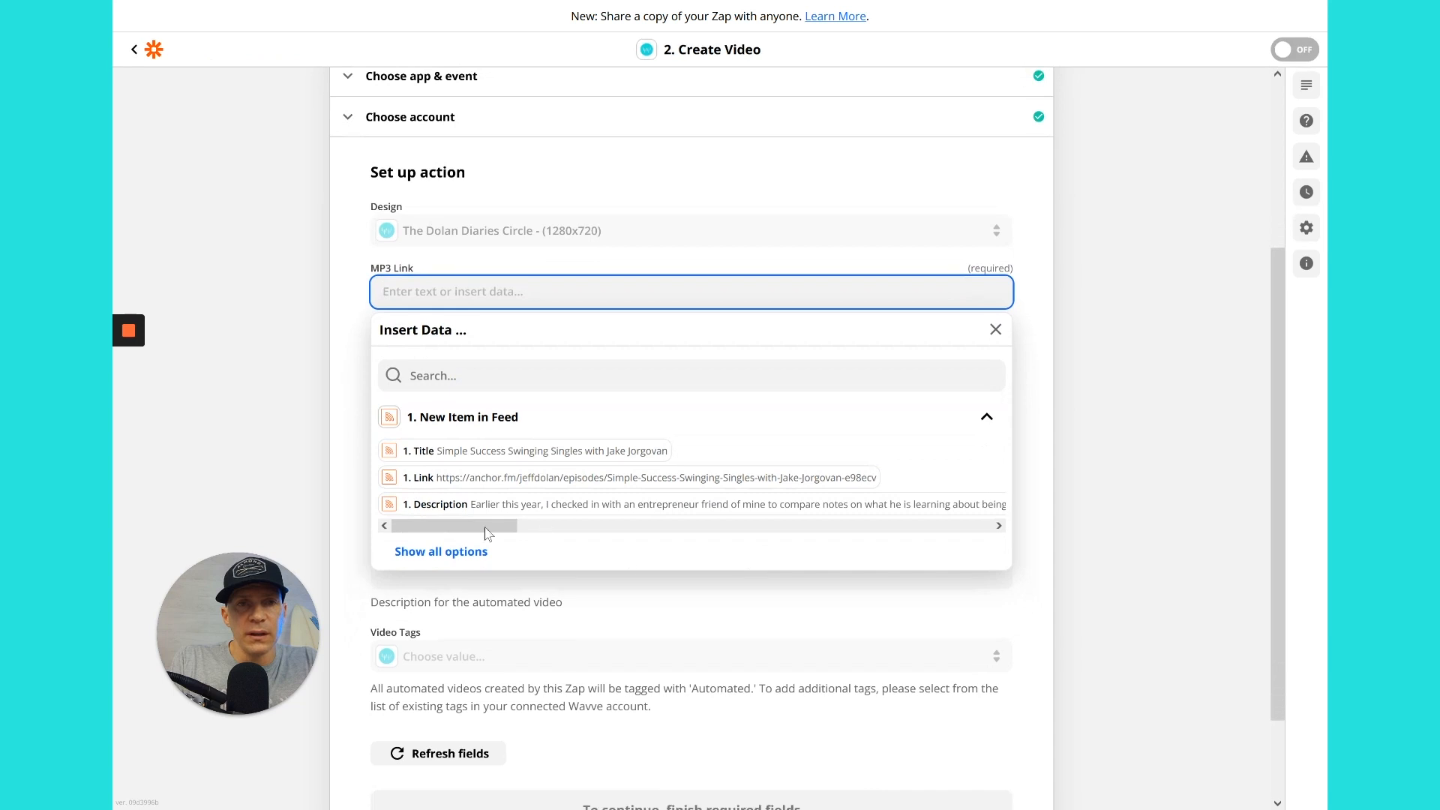
pyautogui.click(475, 550)
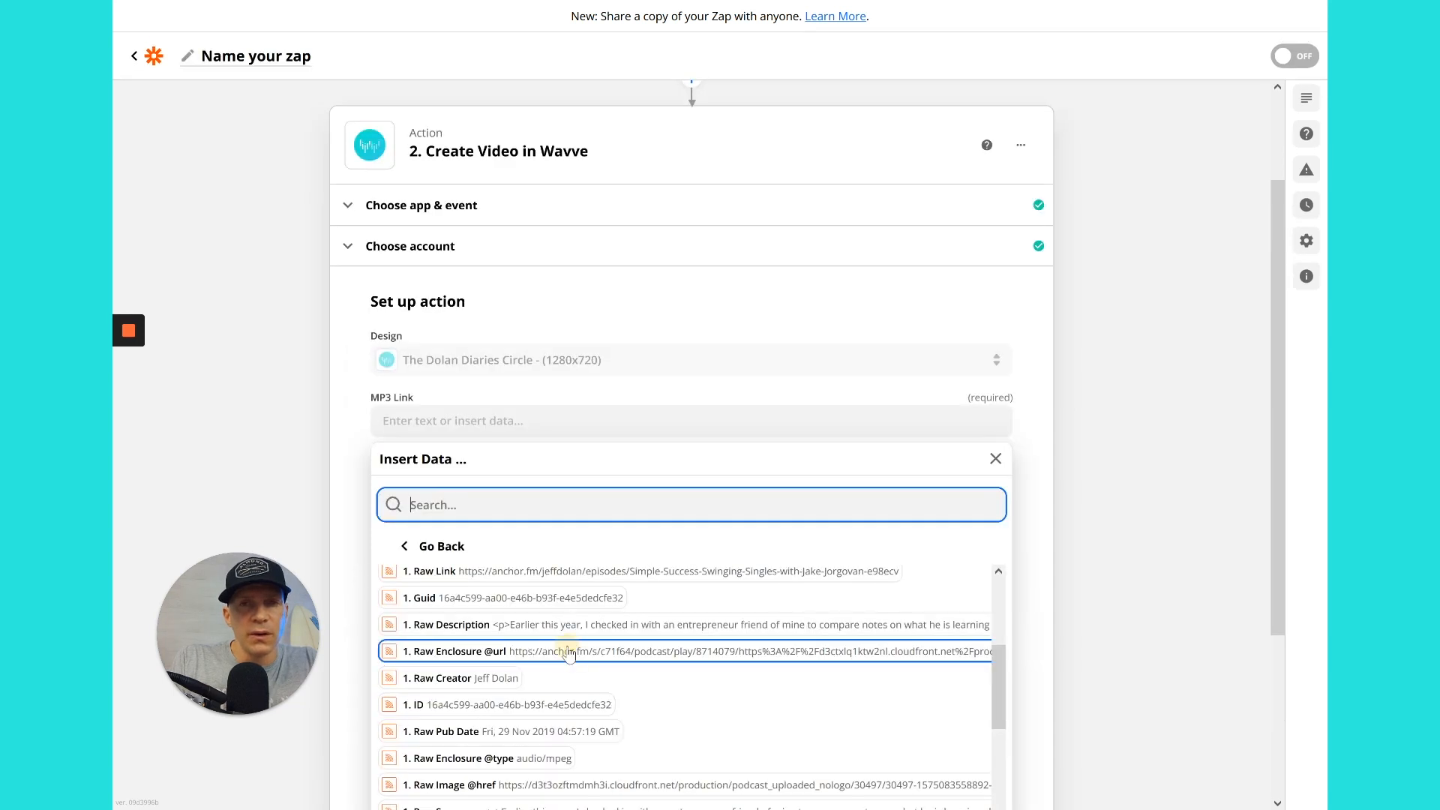
pyautogui.click(569, 652)
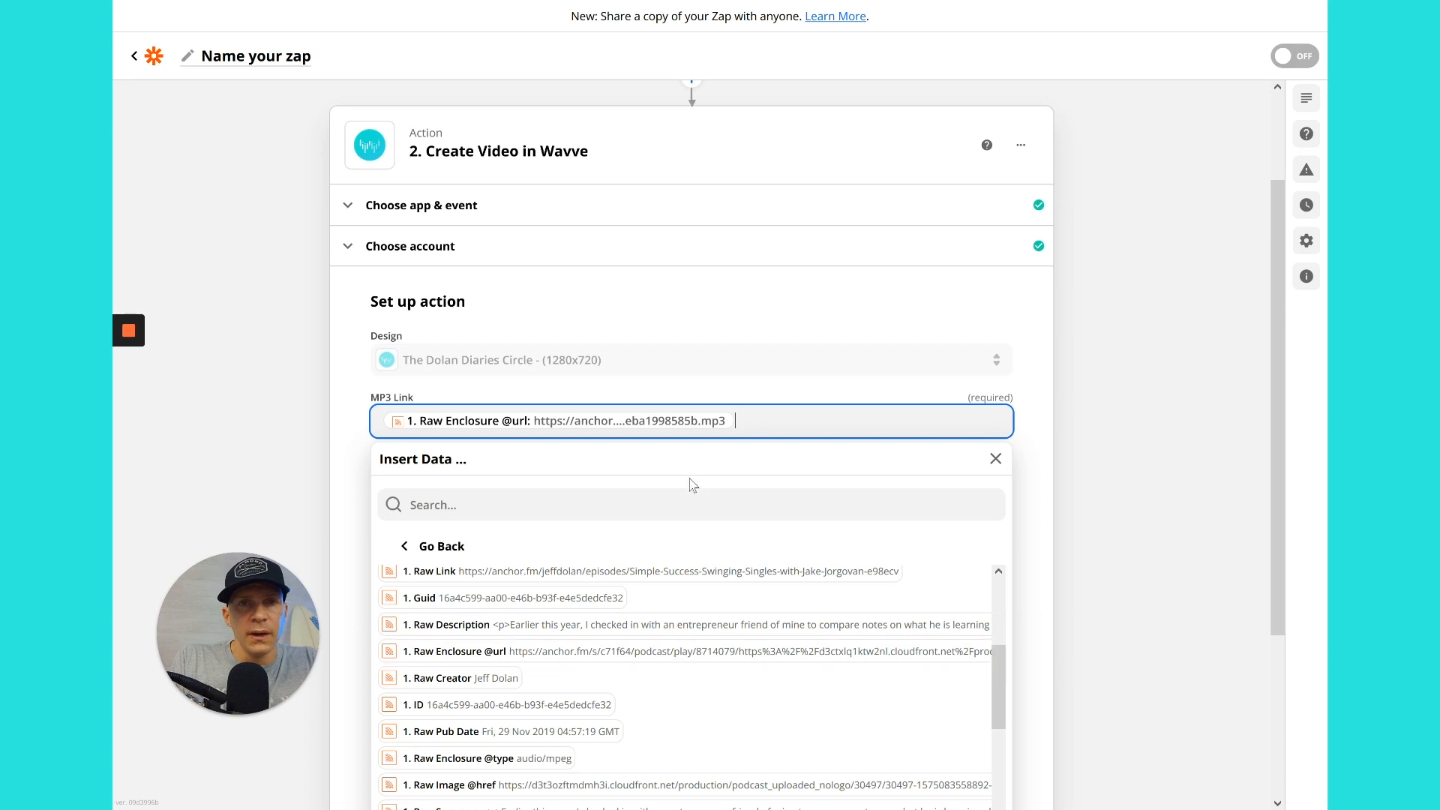
pyautogui.click(289, 458)
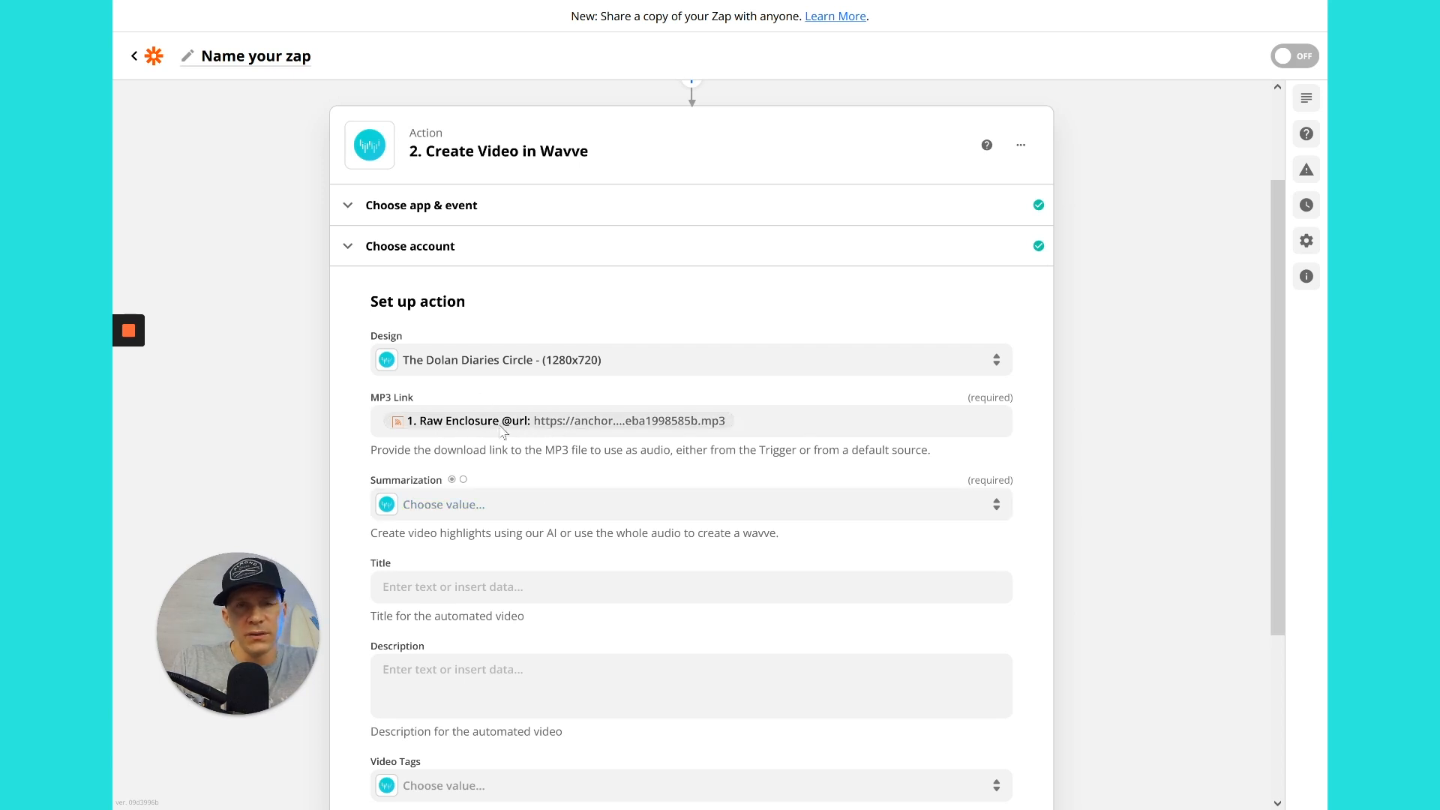
# Set the Wavve action's Summarization option to On.
pyautogui.click(516, 504)
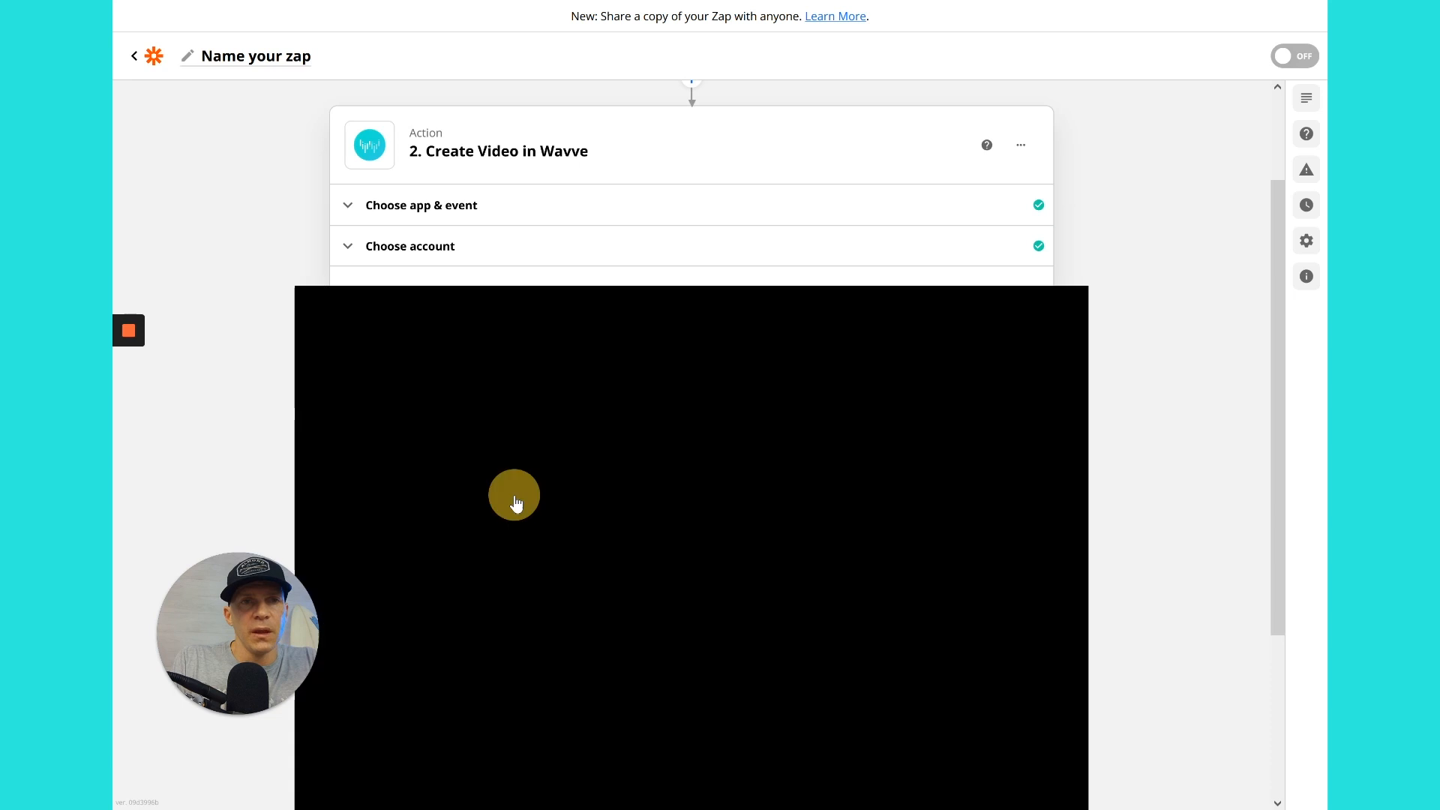
pyautogui.click(325, 497)
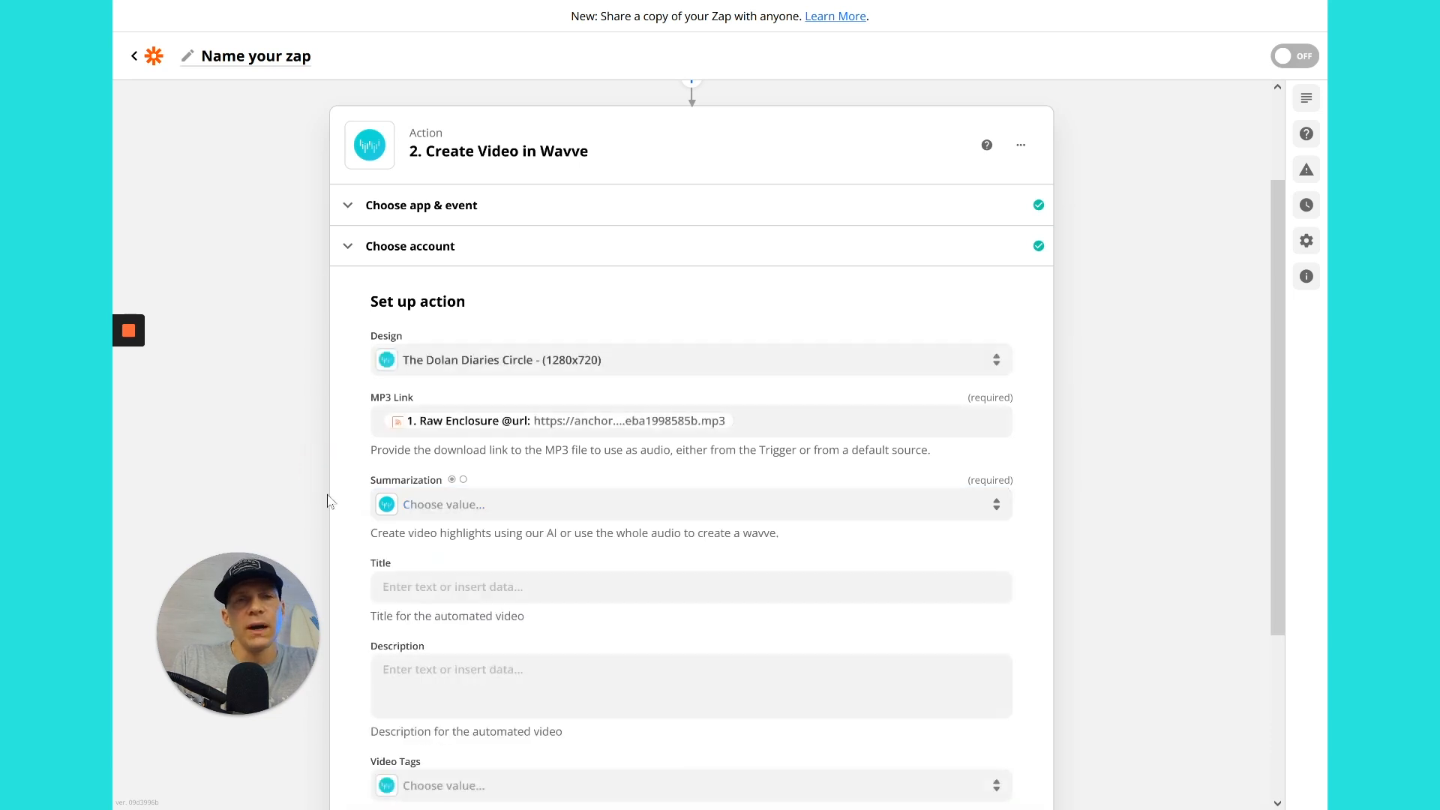
pyautogui.scroll(-3, 327, 501)
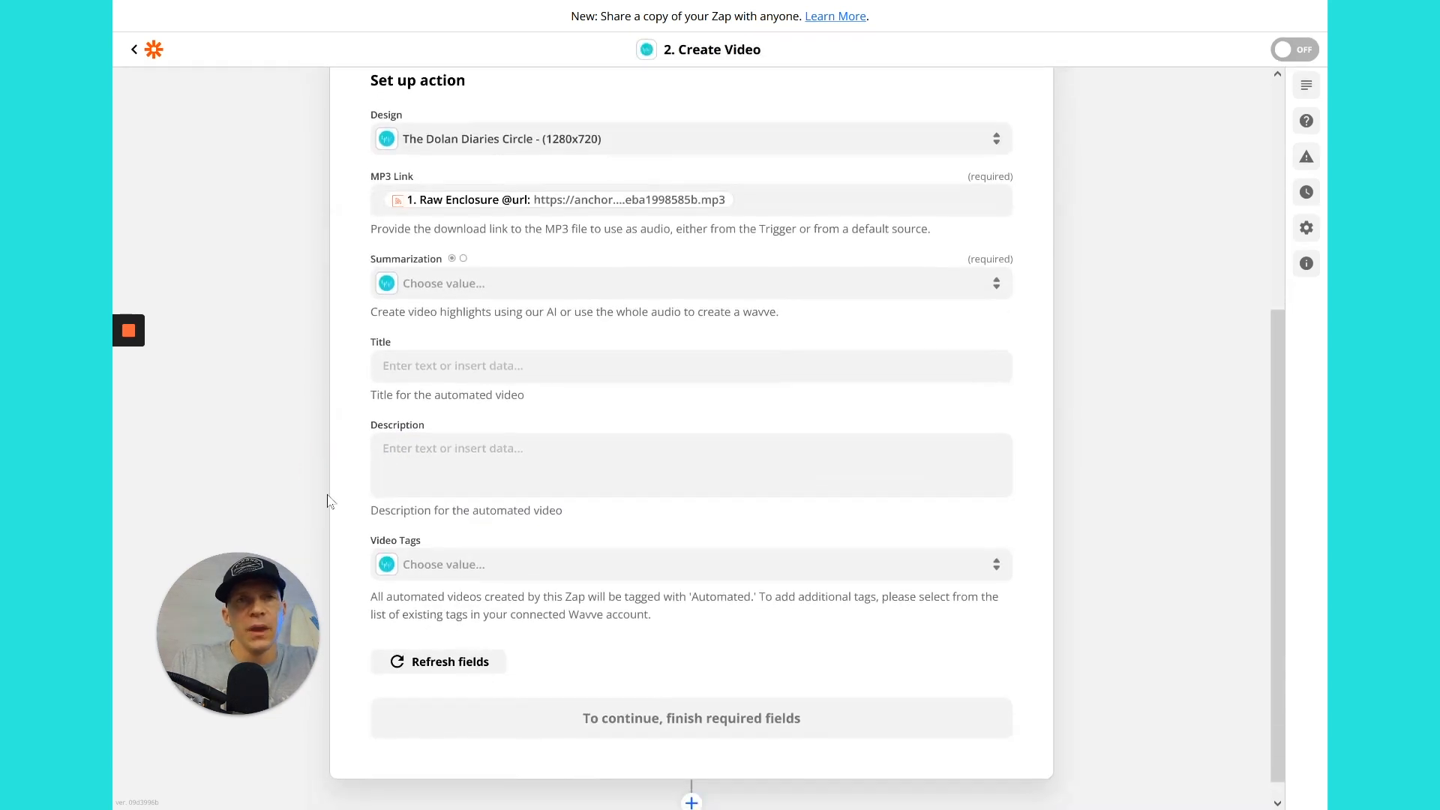
pyautogui.click(435, 289)
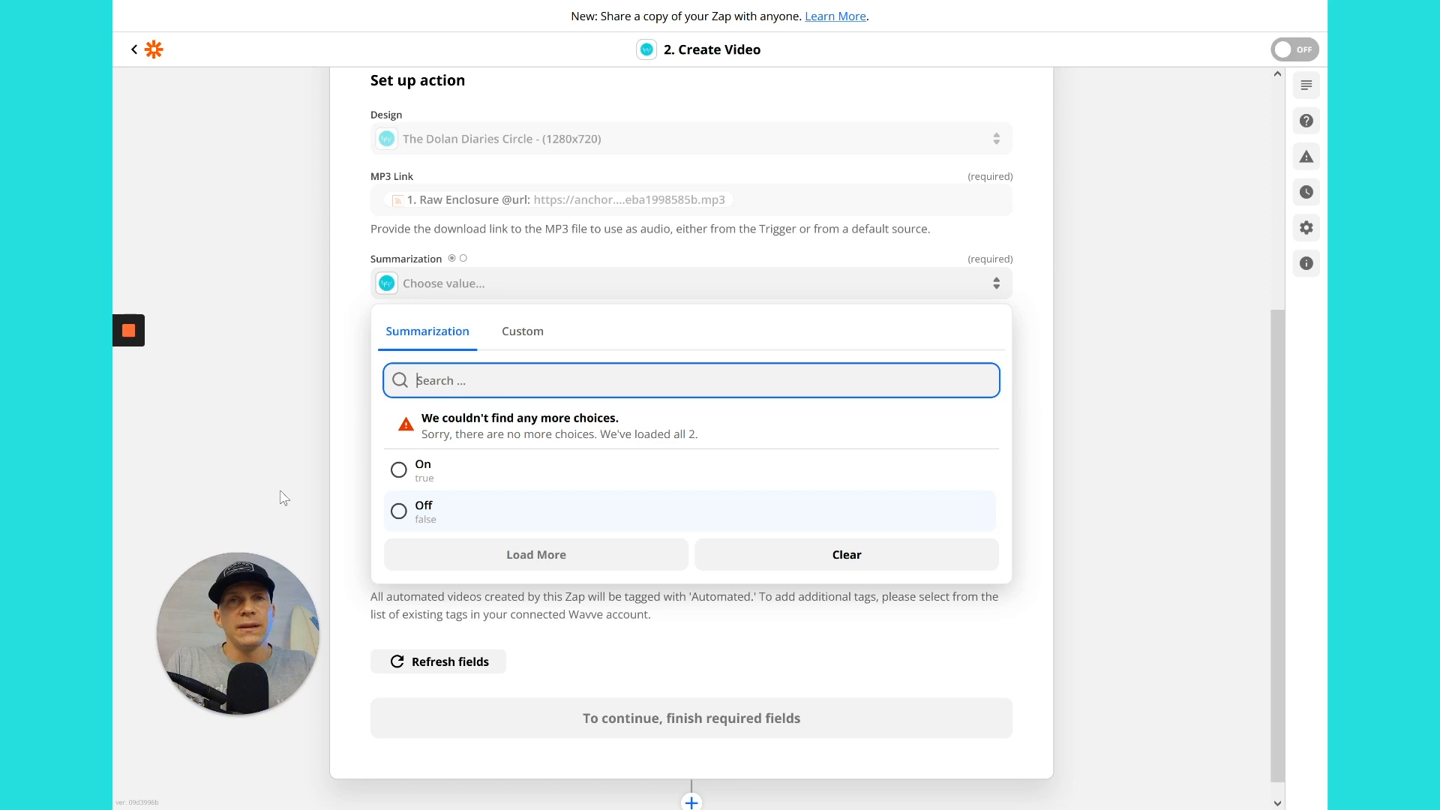
pyautogui.click(399, 471)
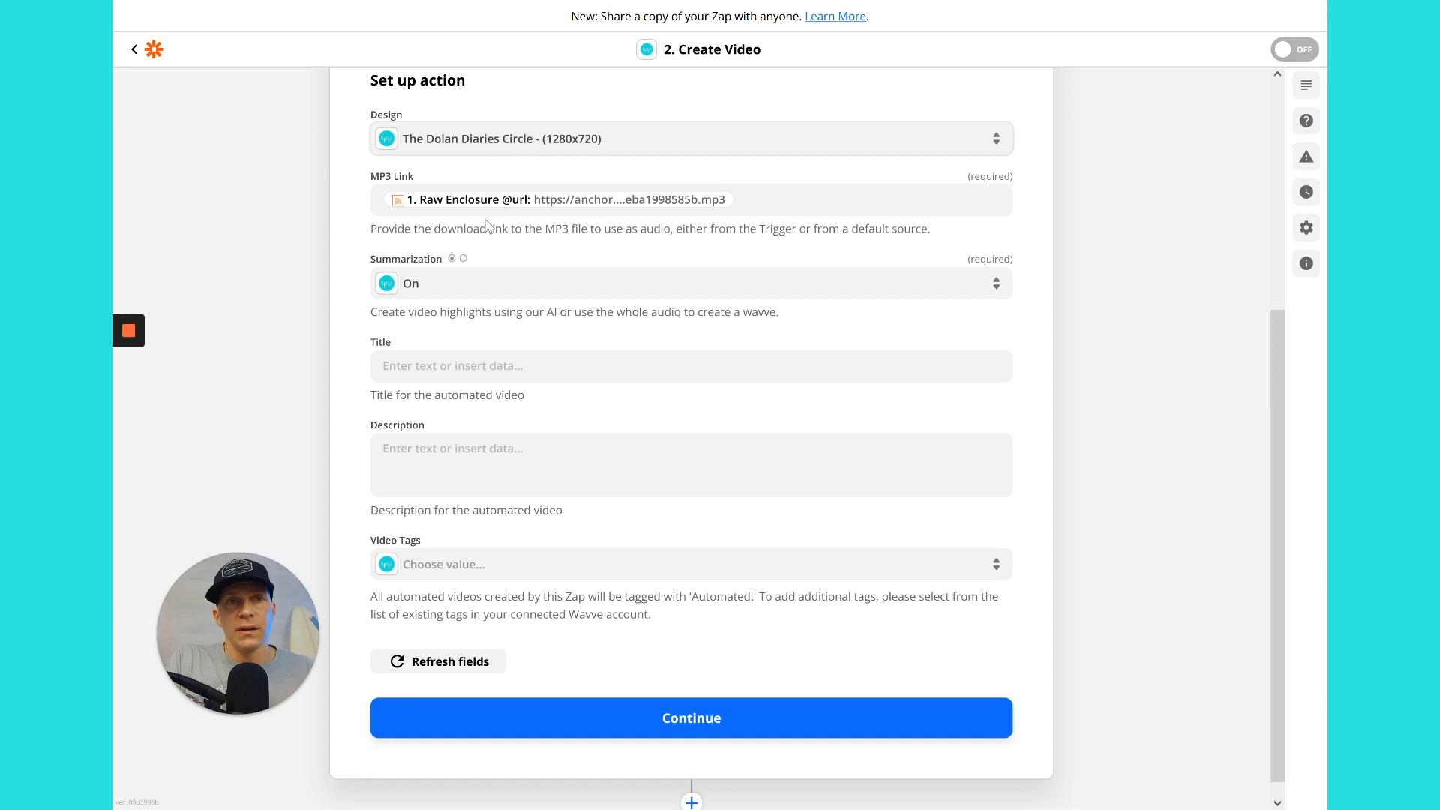
# Map the video's Title and Description to the feed item's Title and Description.
pyautogui.click(480, 361)
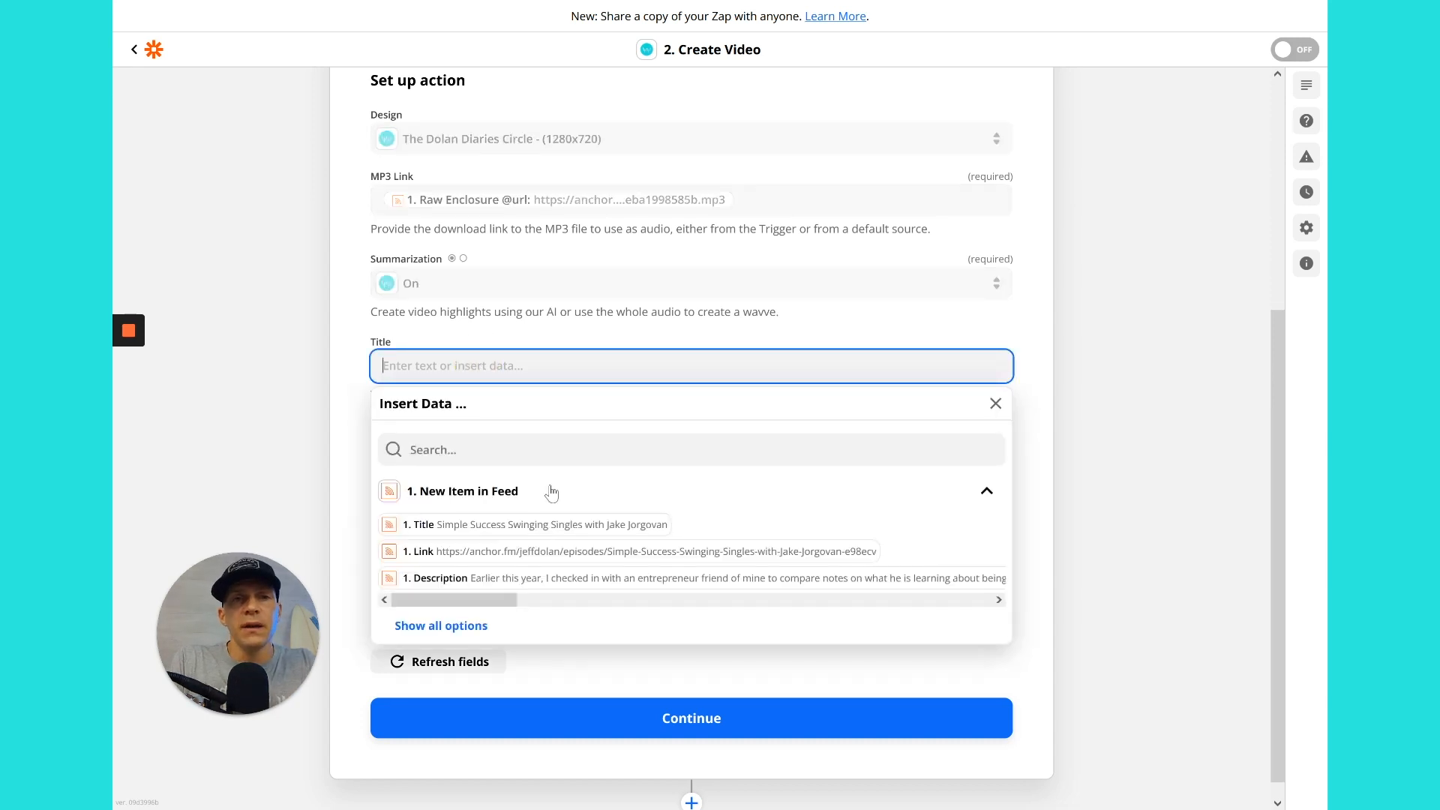
pyautogui.click(544, 529)
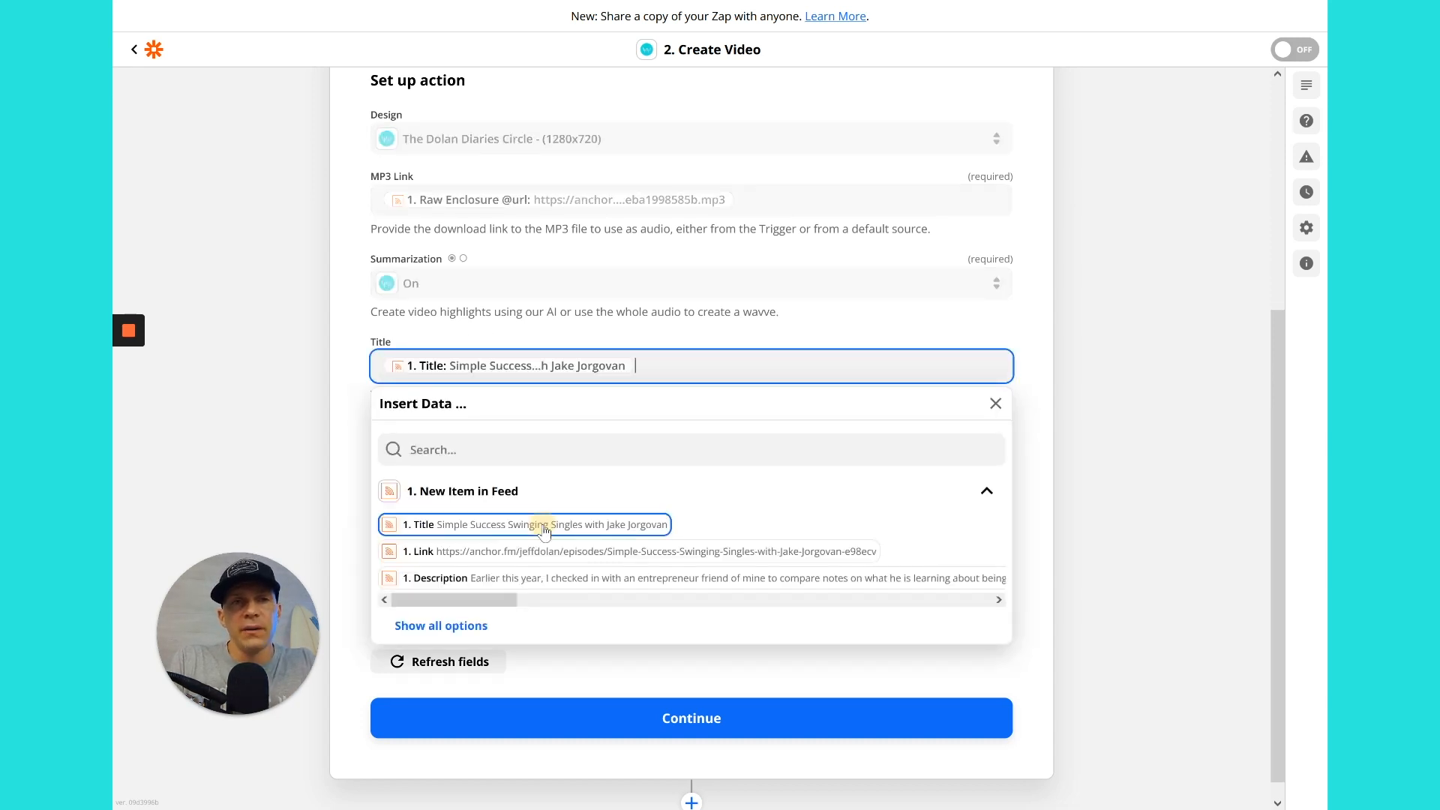
pyautogui.click(294, 492)
pyautogui.click(473, 450)
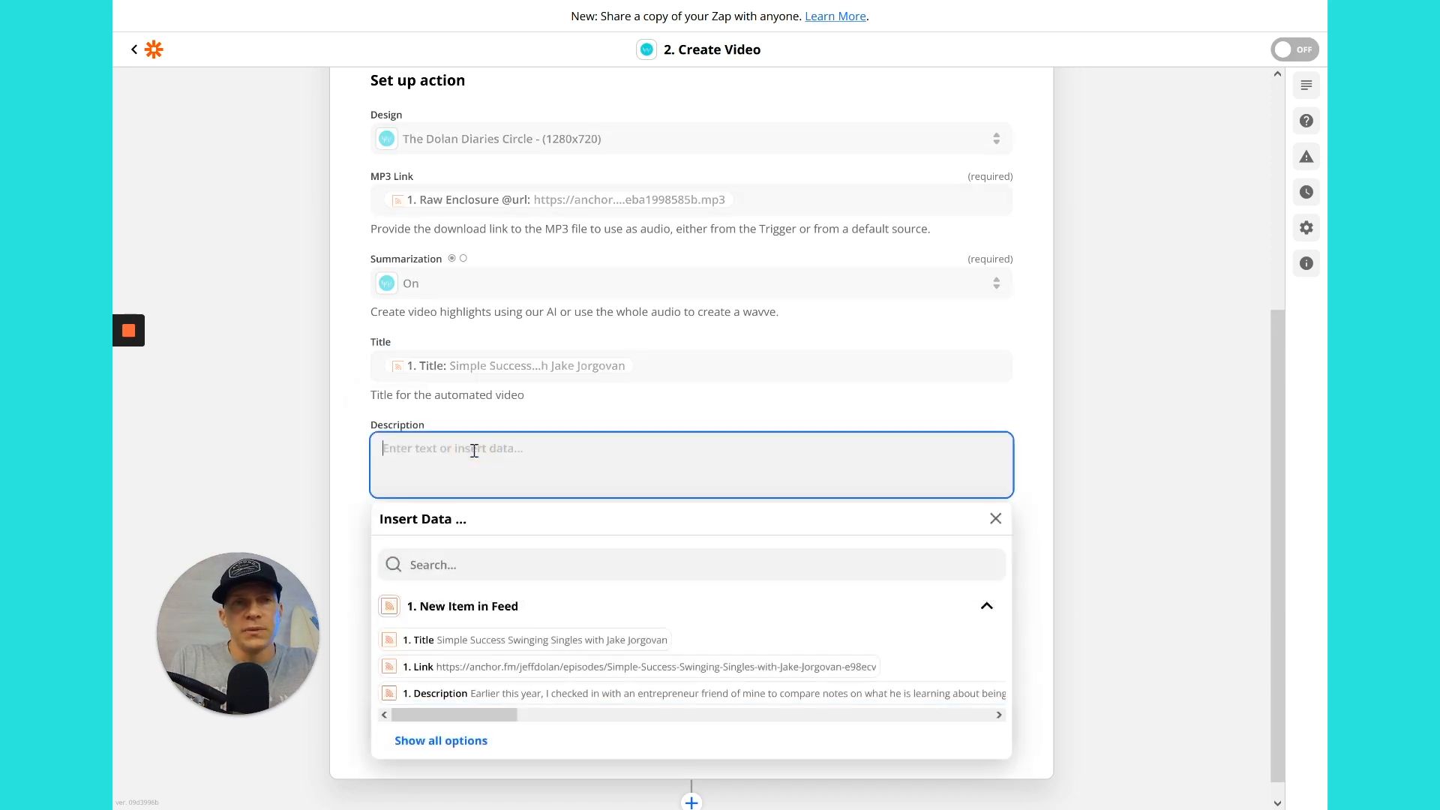
pyautogui.click(465, 692)
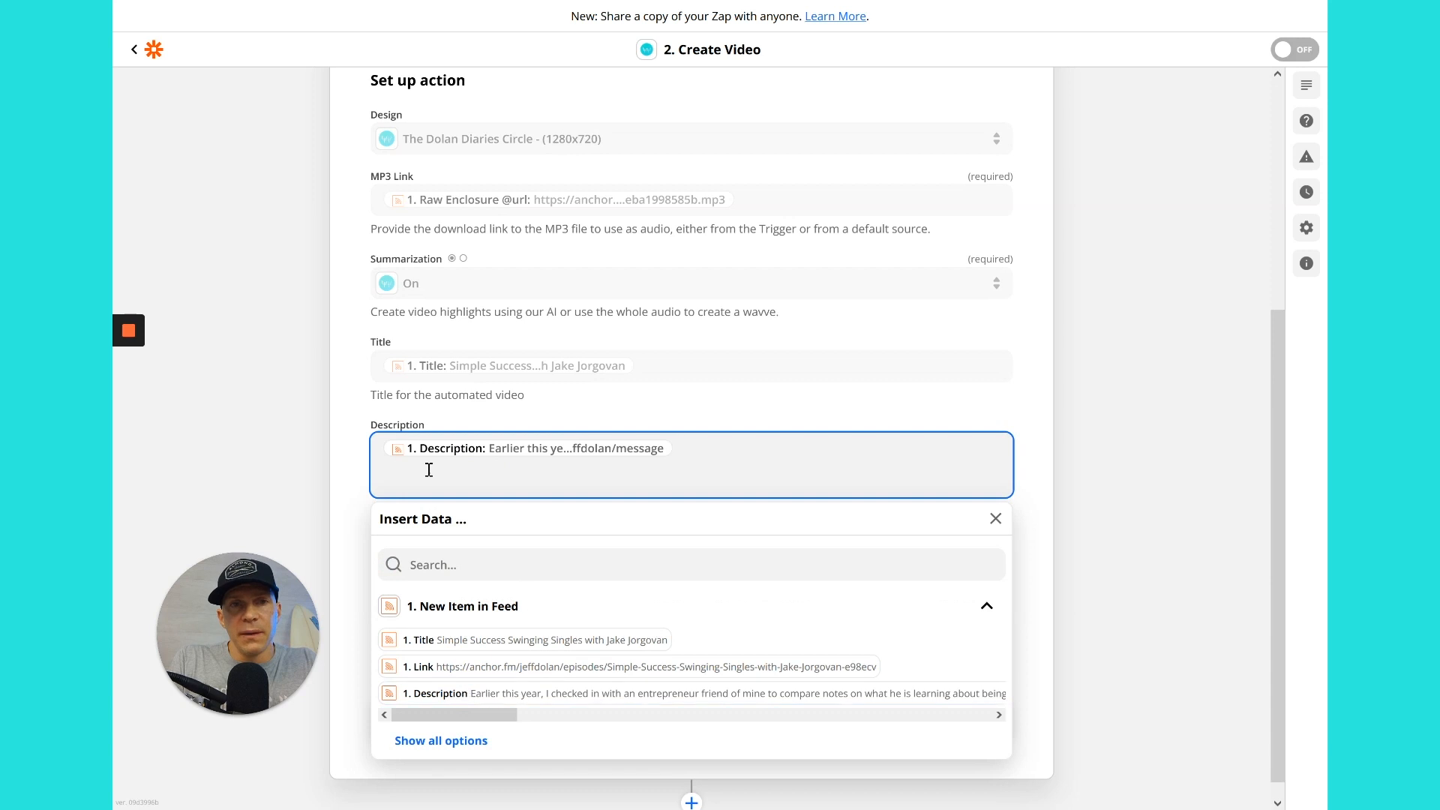
pyautogui.click(321, 457)
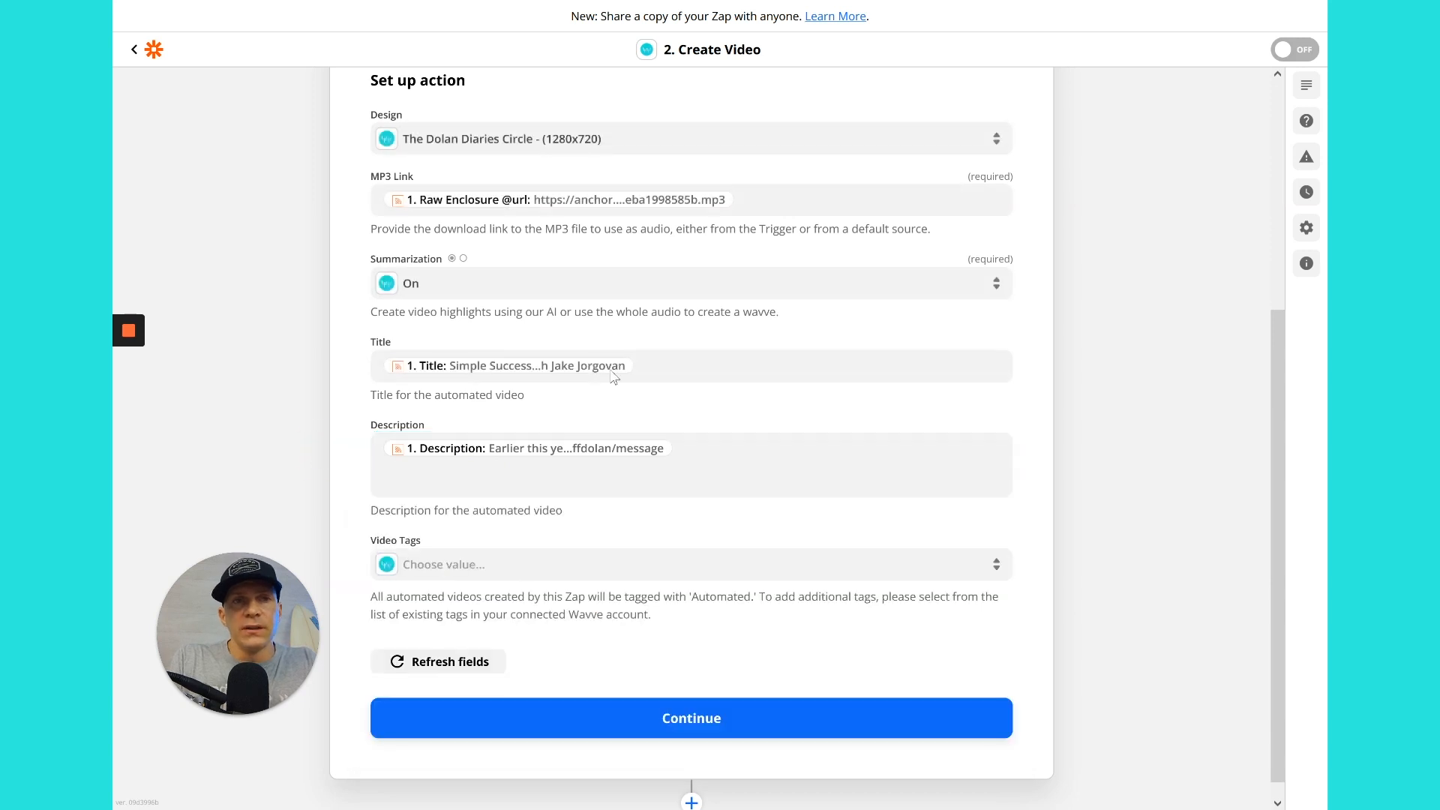
# Add the Youtube video tag to the Wavve action and continue to its test.
pyautogui.click(471, 571)
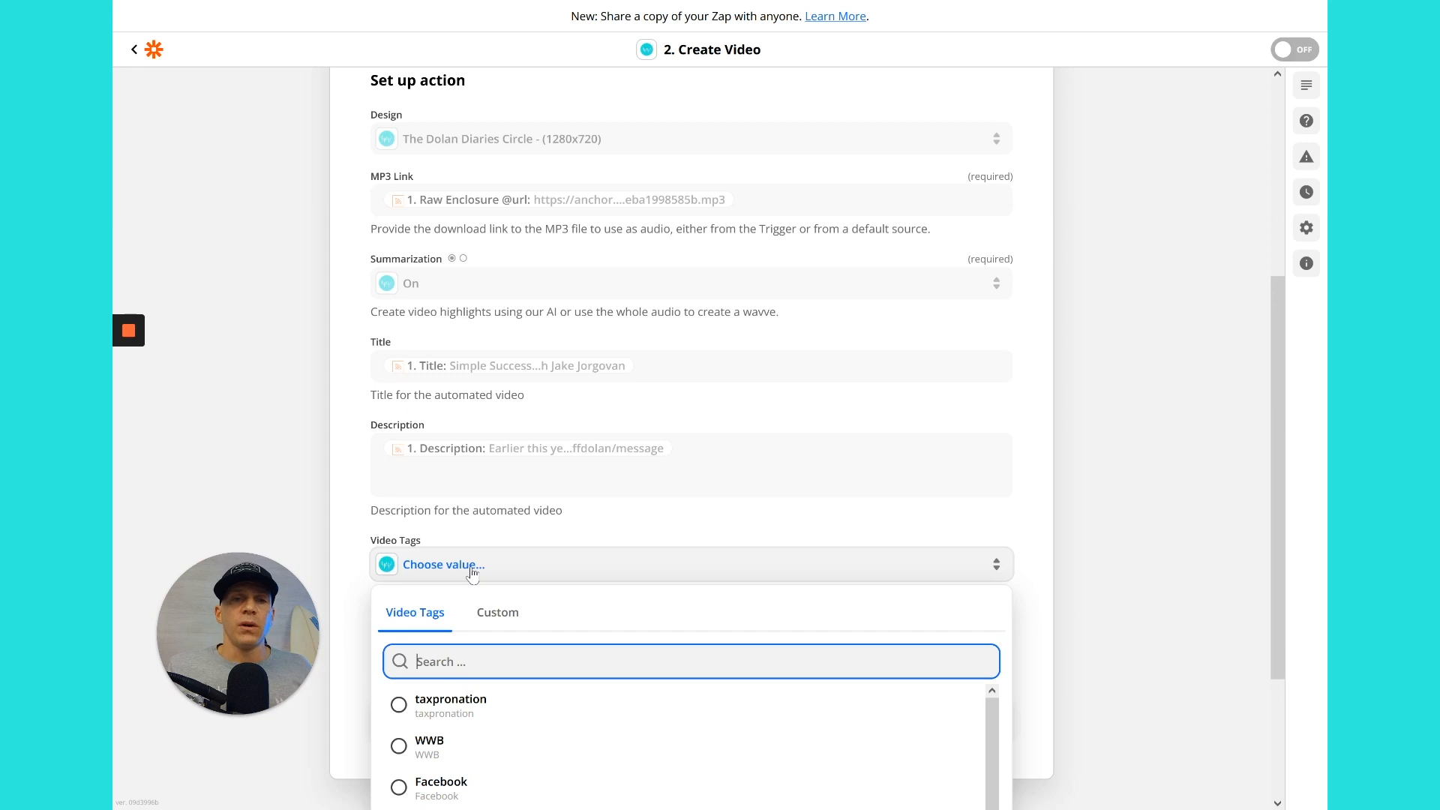
pyautogui.scroll(-3, 471, 573)
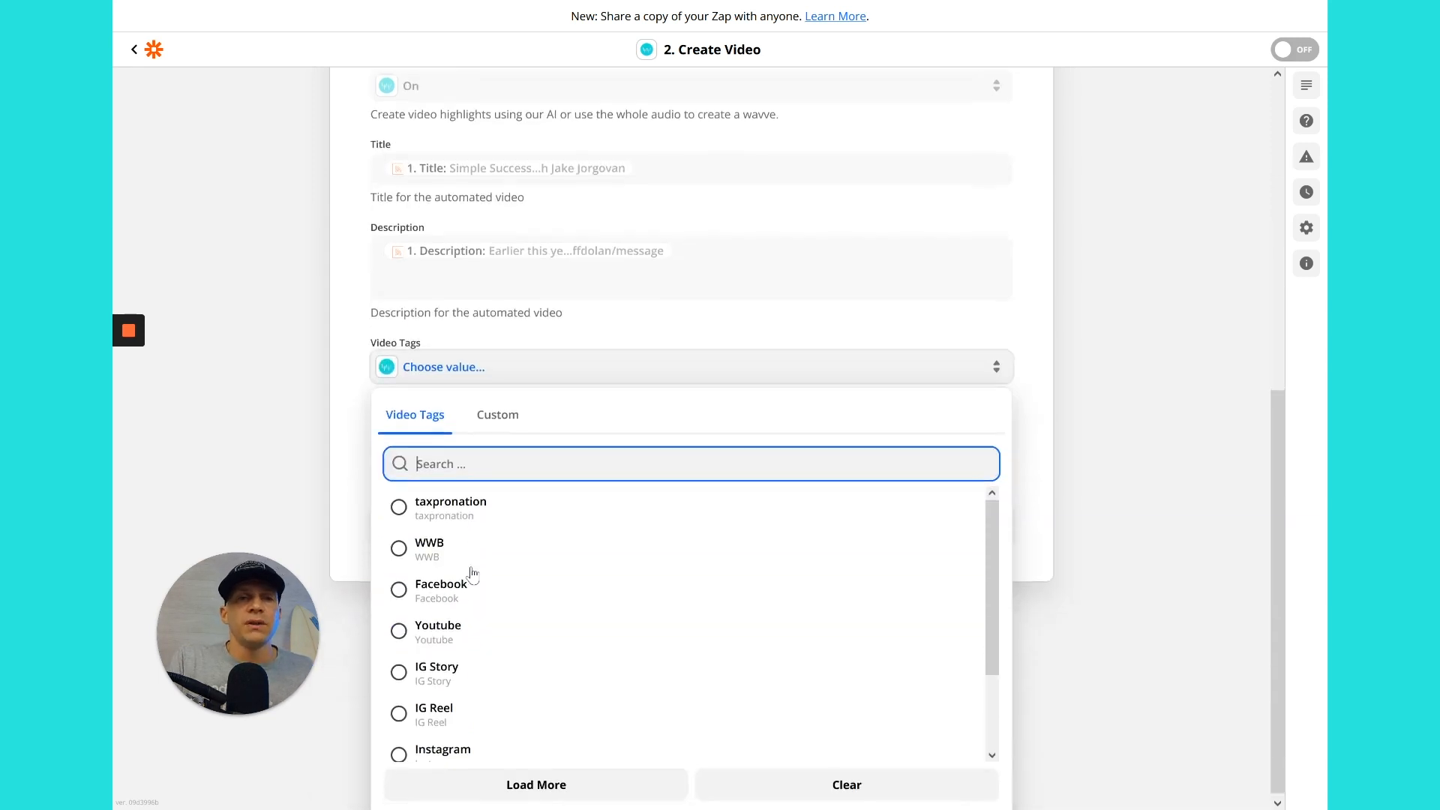
pyautogui.click(398, 633)
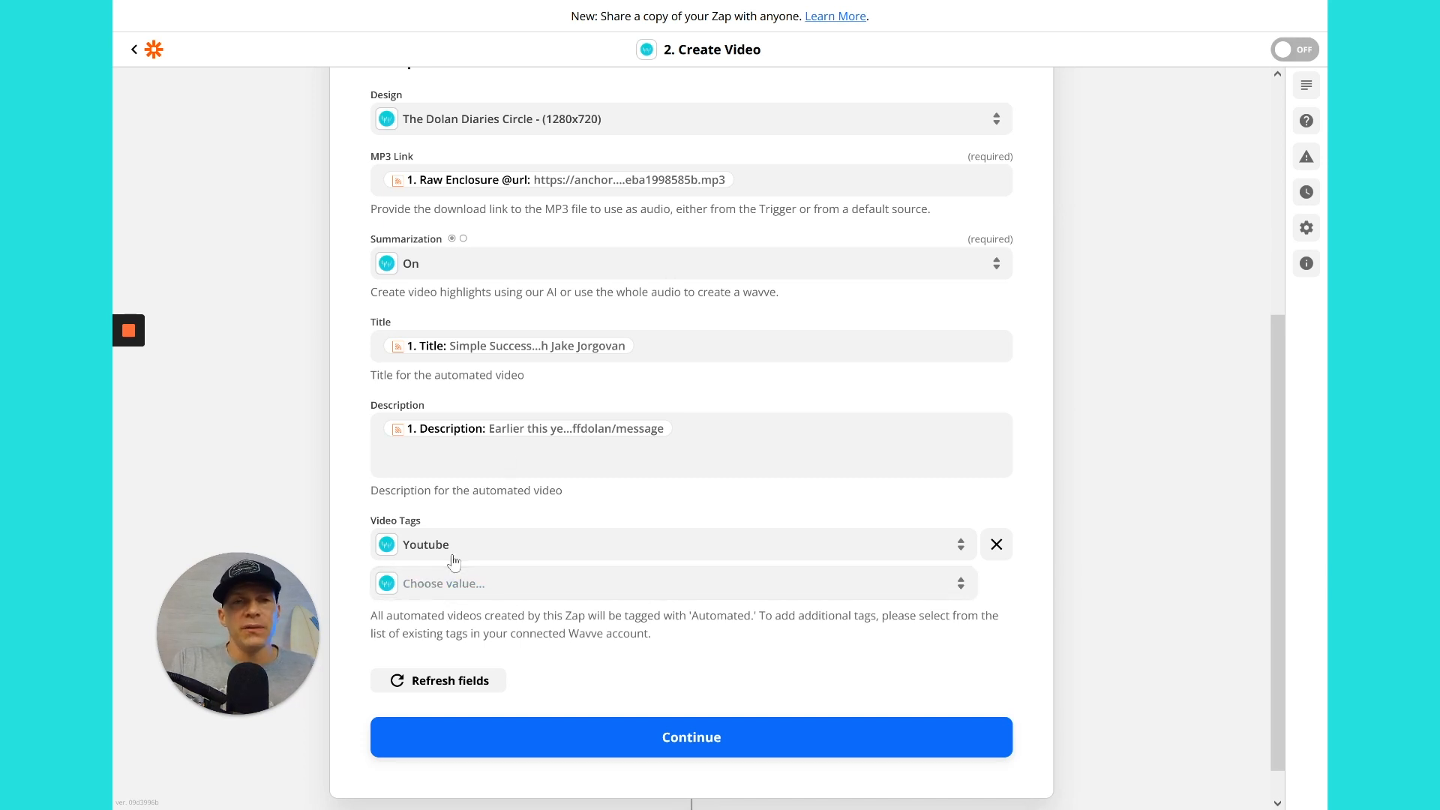
pyautogui.click(642, 731)
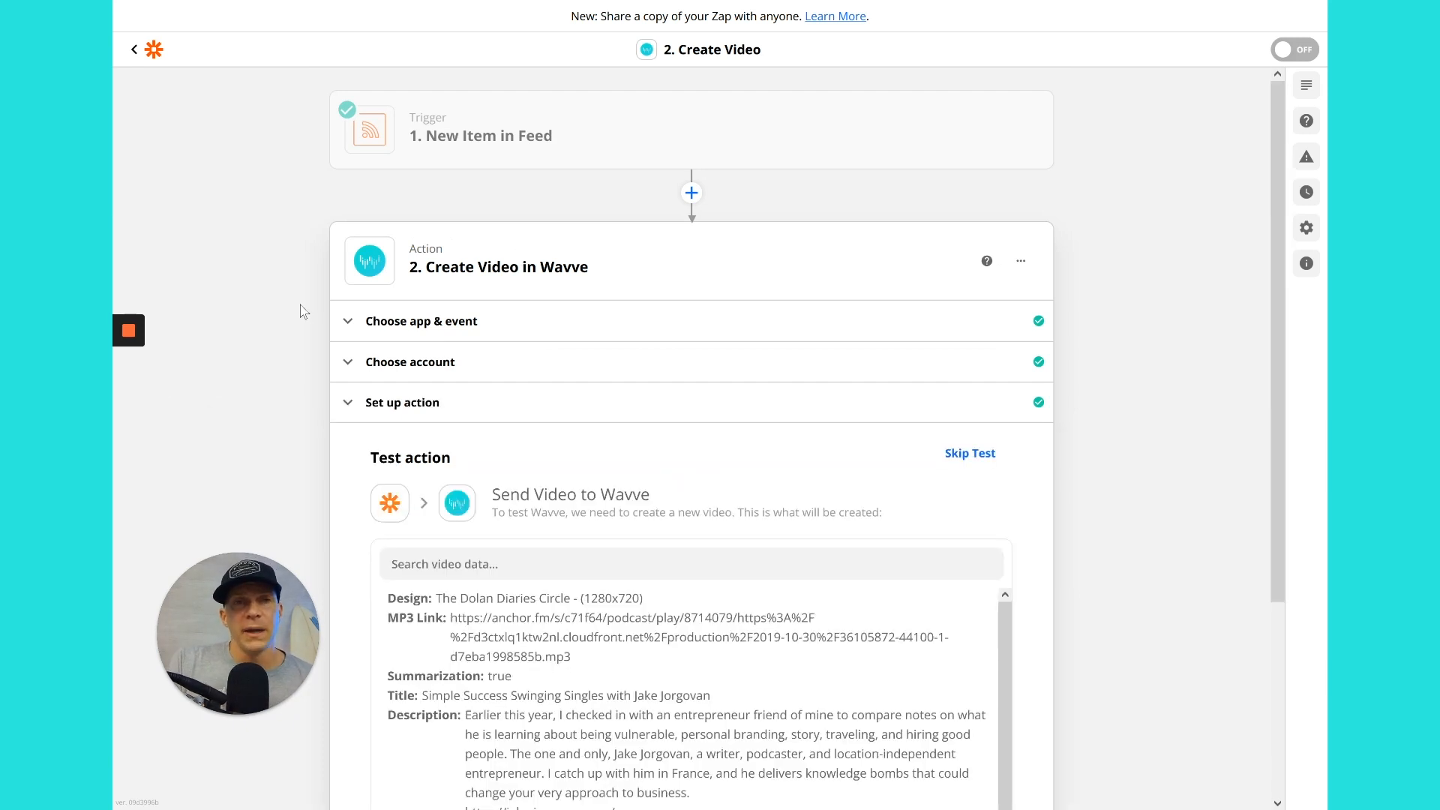
# Skip the action's test and turn on the Zap Test Zapier to Youtube Zap, dismissing the offer to share a copy.
pyautogui.scroll(-3, 480, 352)
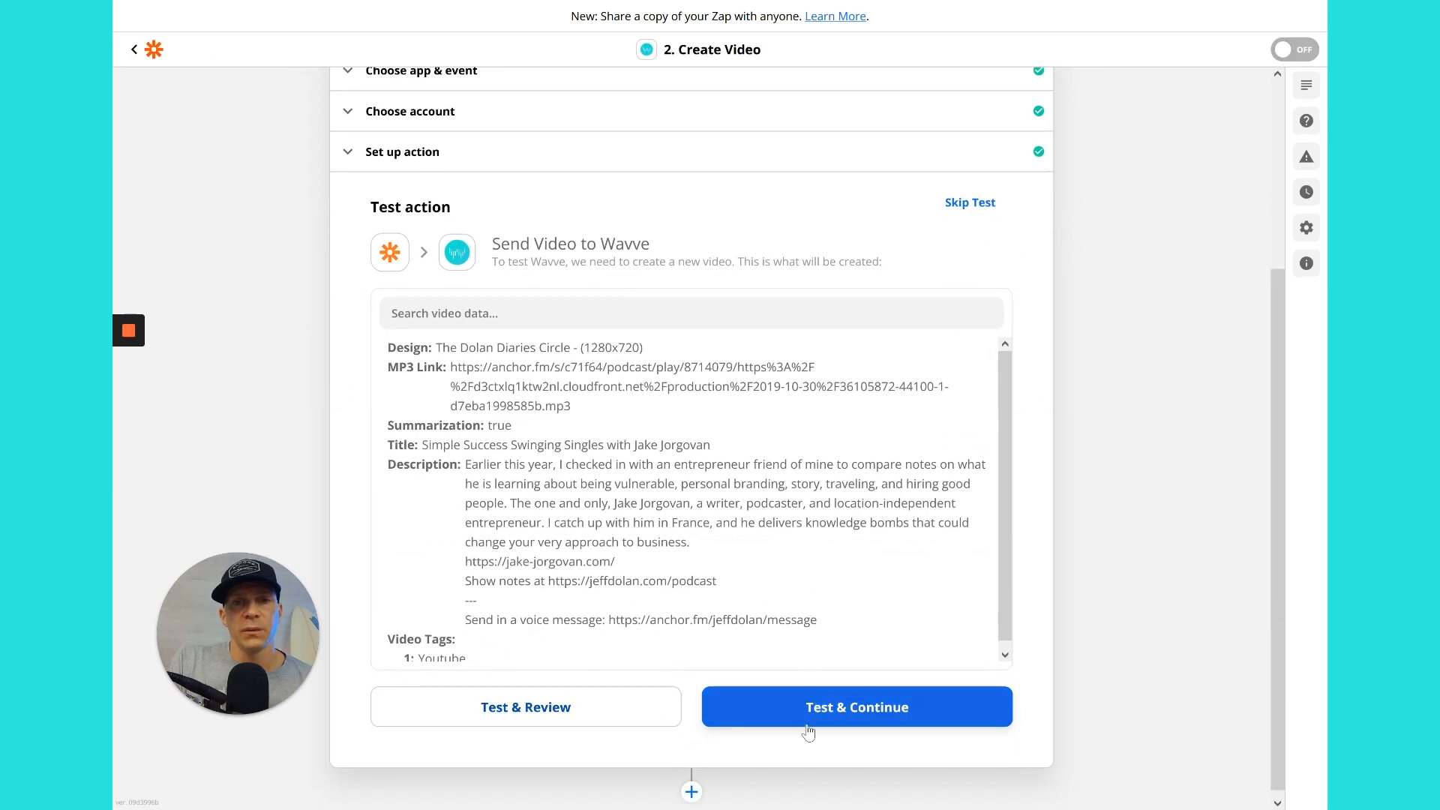
pyautogui.click(974, 204)
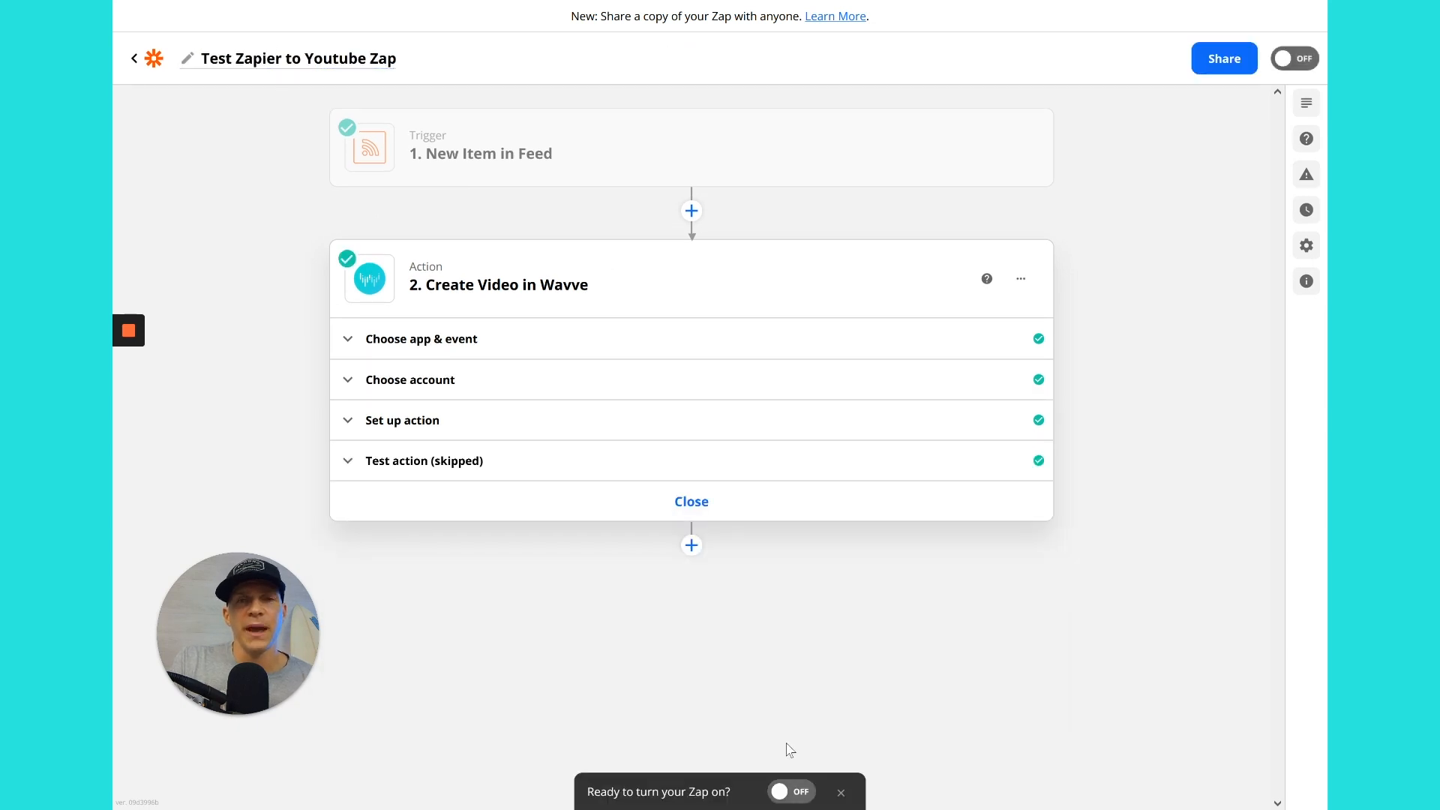
pyautogui.click(784, 797)
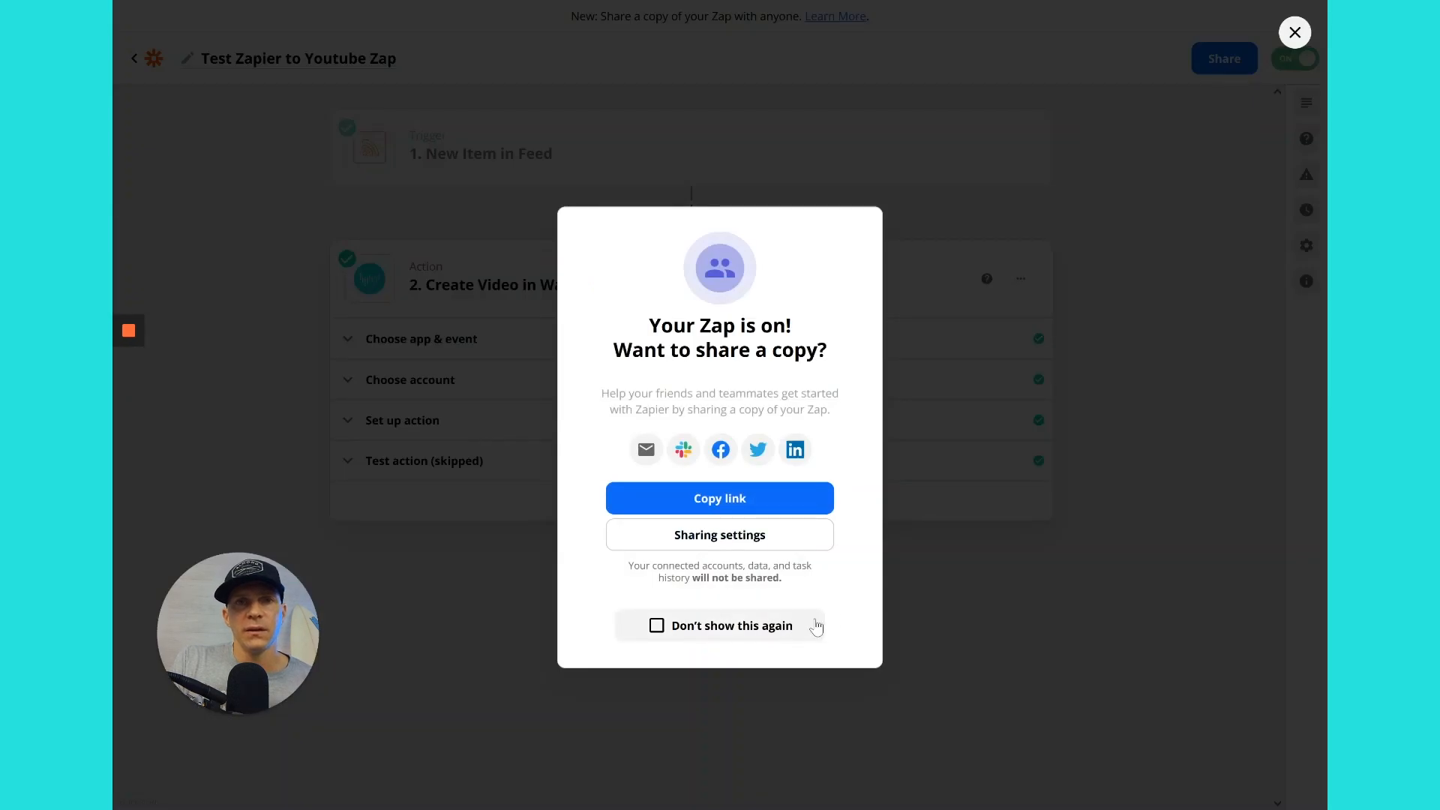
pyautogui.click(973, 486)
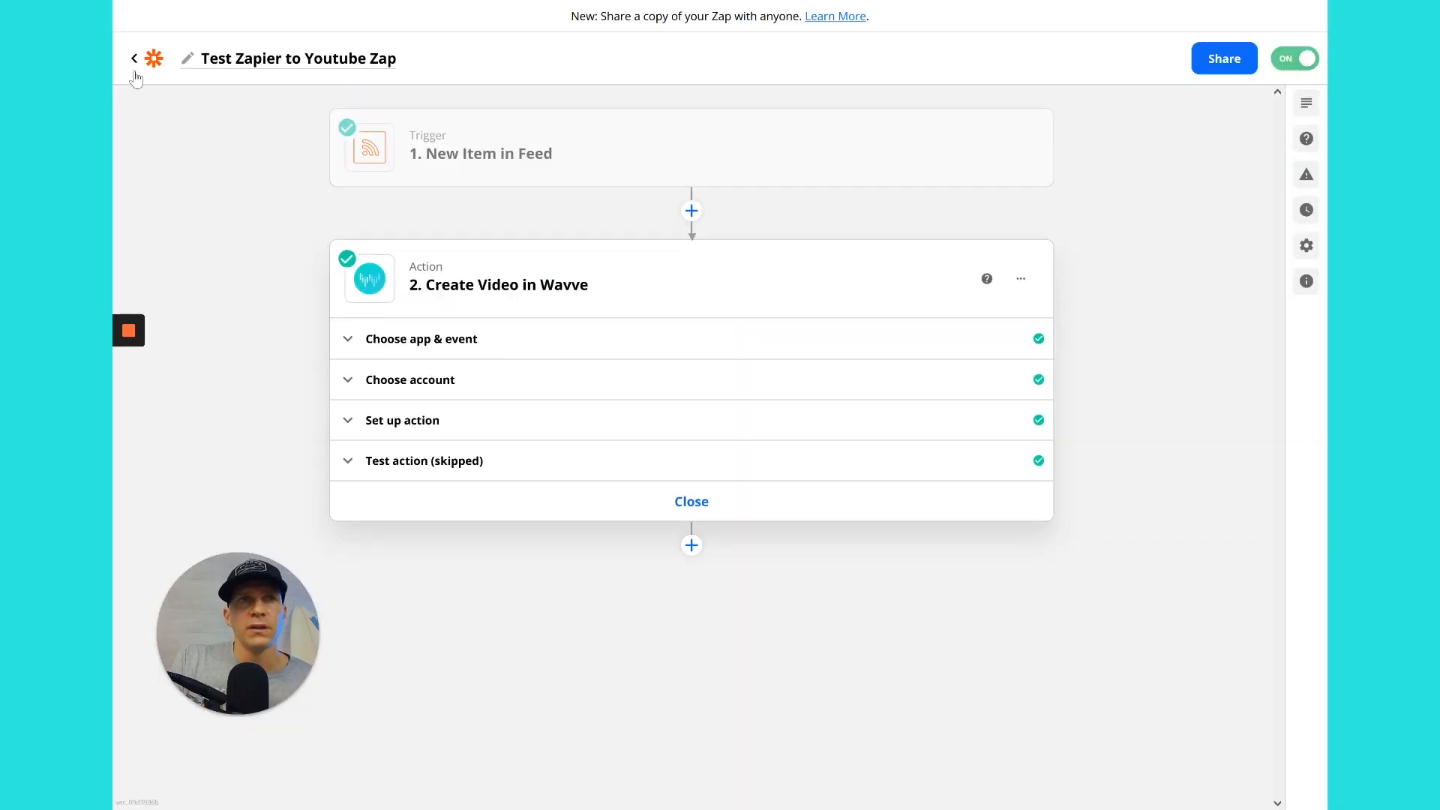
# Start a new Zap triggered by the latest version of Wavve with the Video Created event.
pyautogui.click(133, 63)
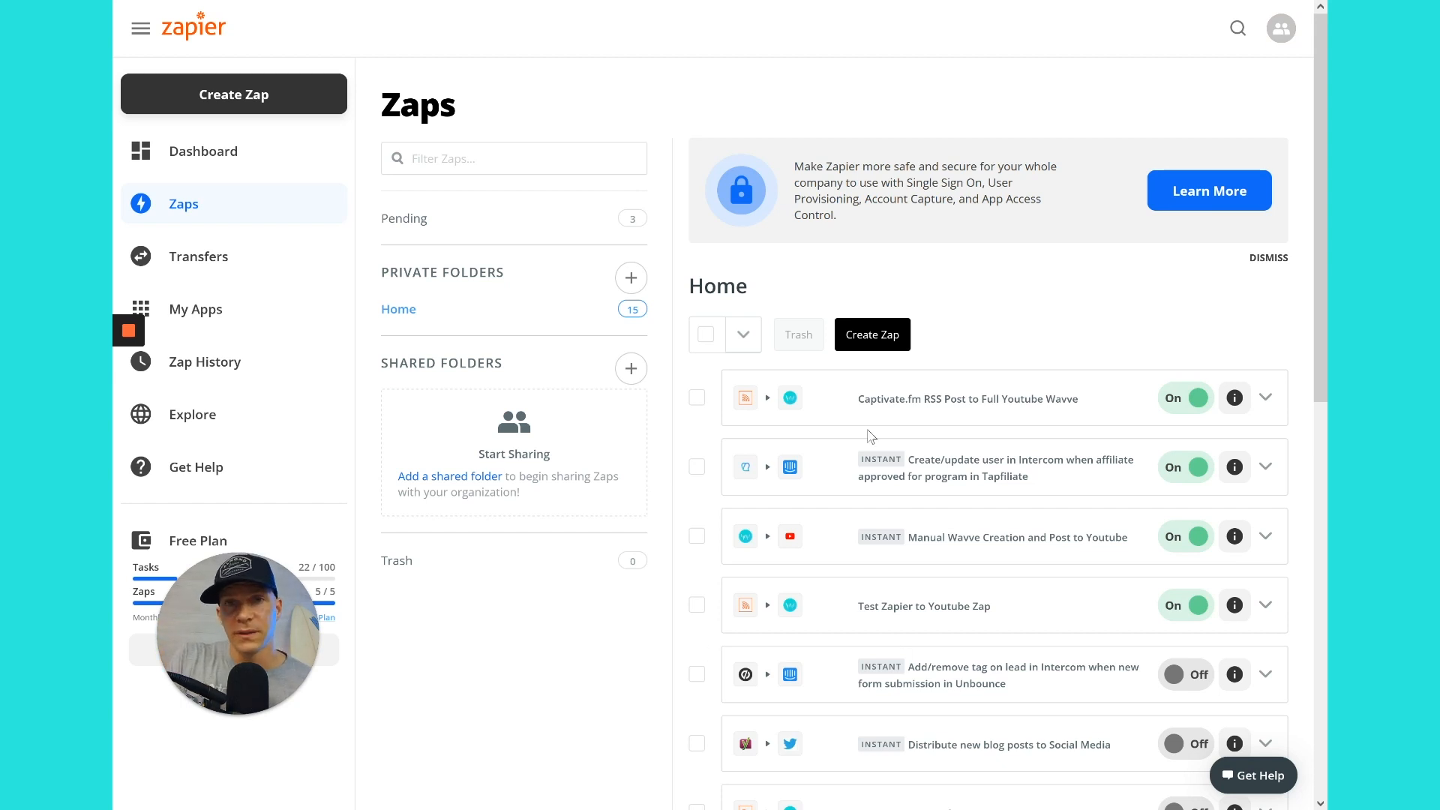
pyautogui.click(975, 397)
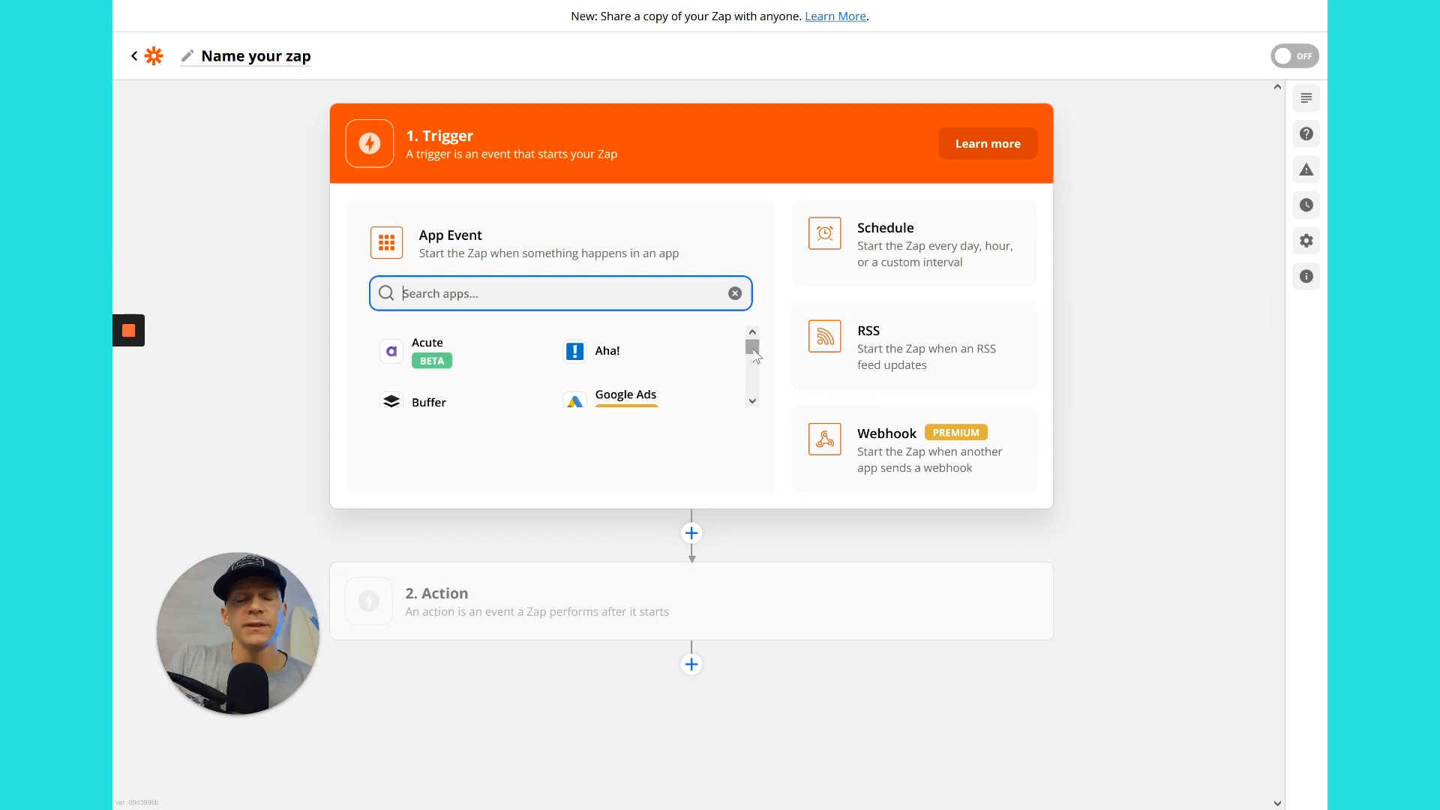
pyautogui.click(626, 297)
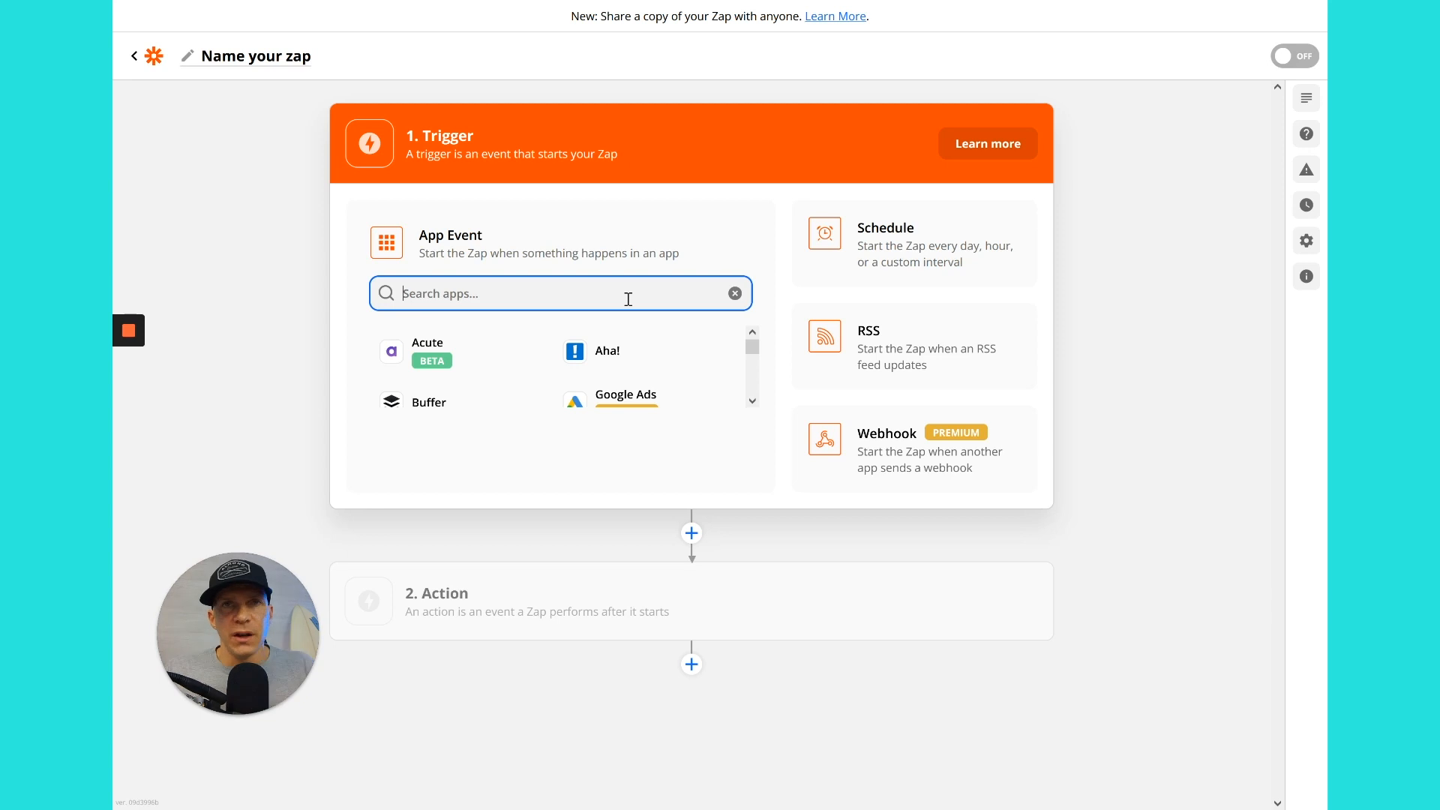
pyautogui.click(616, 298)
pyautogui.write('Wavve')
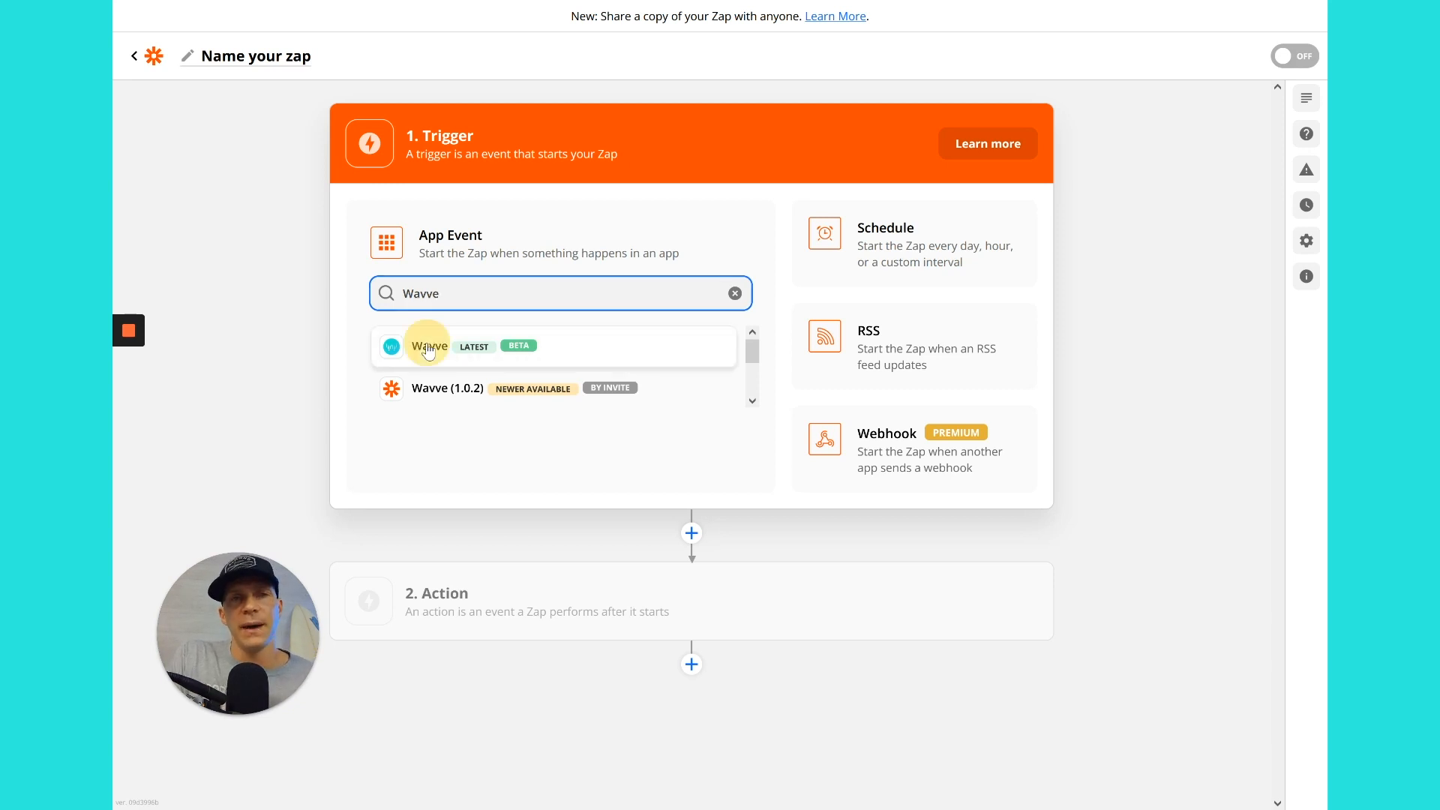
pyautogui.press('Return')
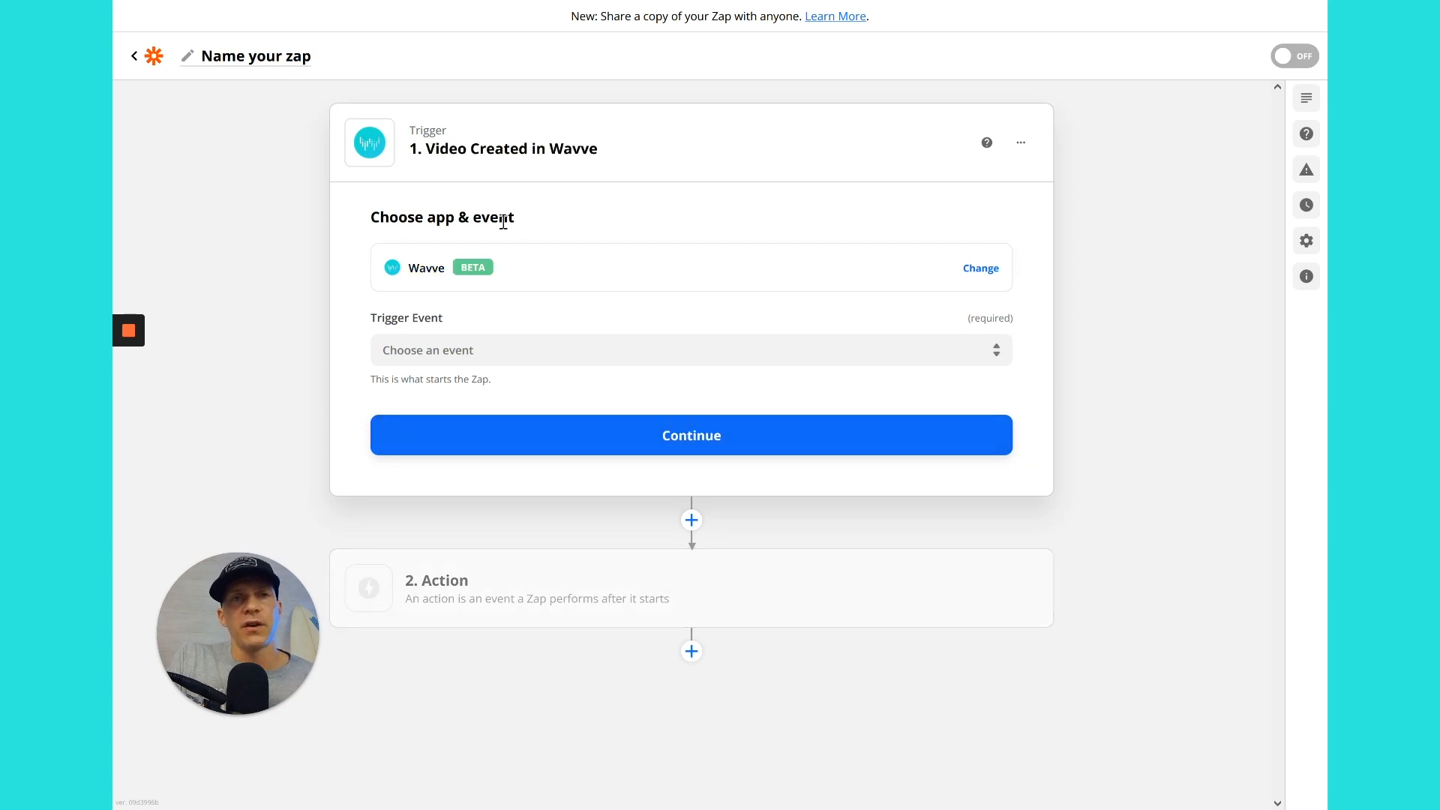
pyautogui.click(426, 350)
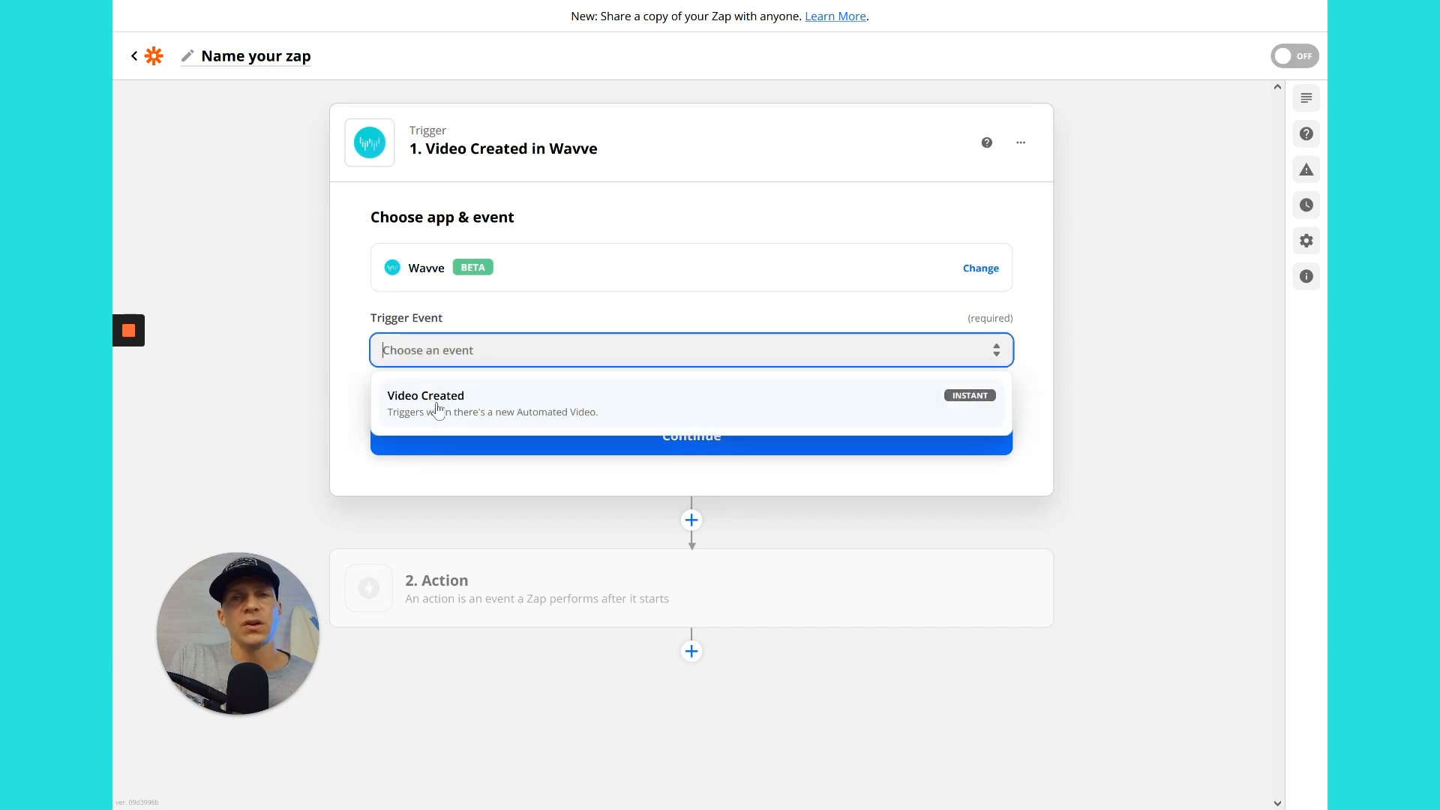
pyautogui.click(462, 410)
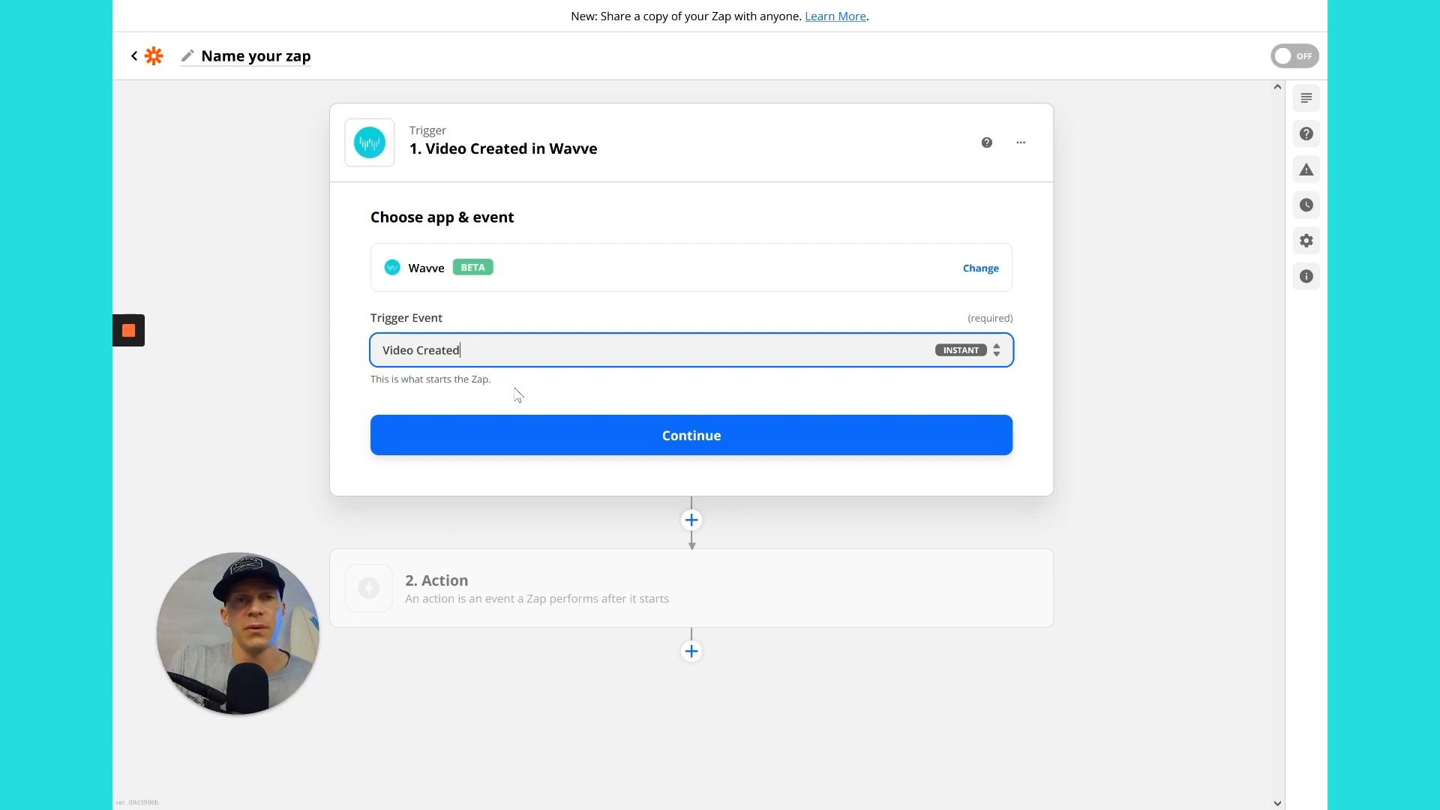
# Set the new Zap's action to YouTube with the Upload Video event and continue.
pyautogui.click(530, 609)
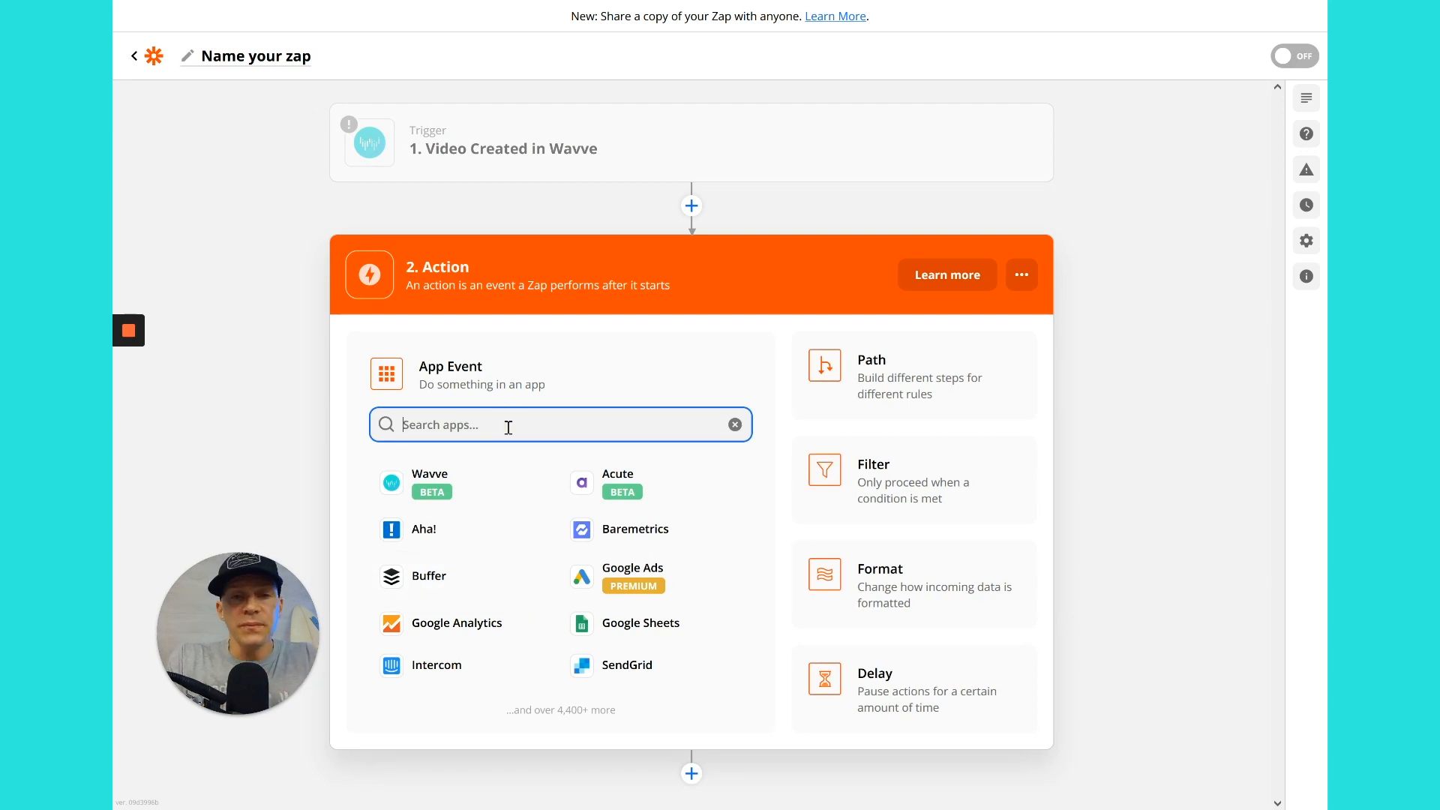
pyautogui.write('Youtube')
pyautogui.click(450, 478)
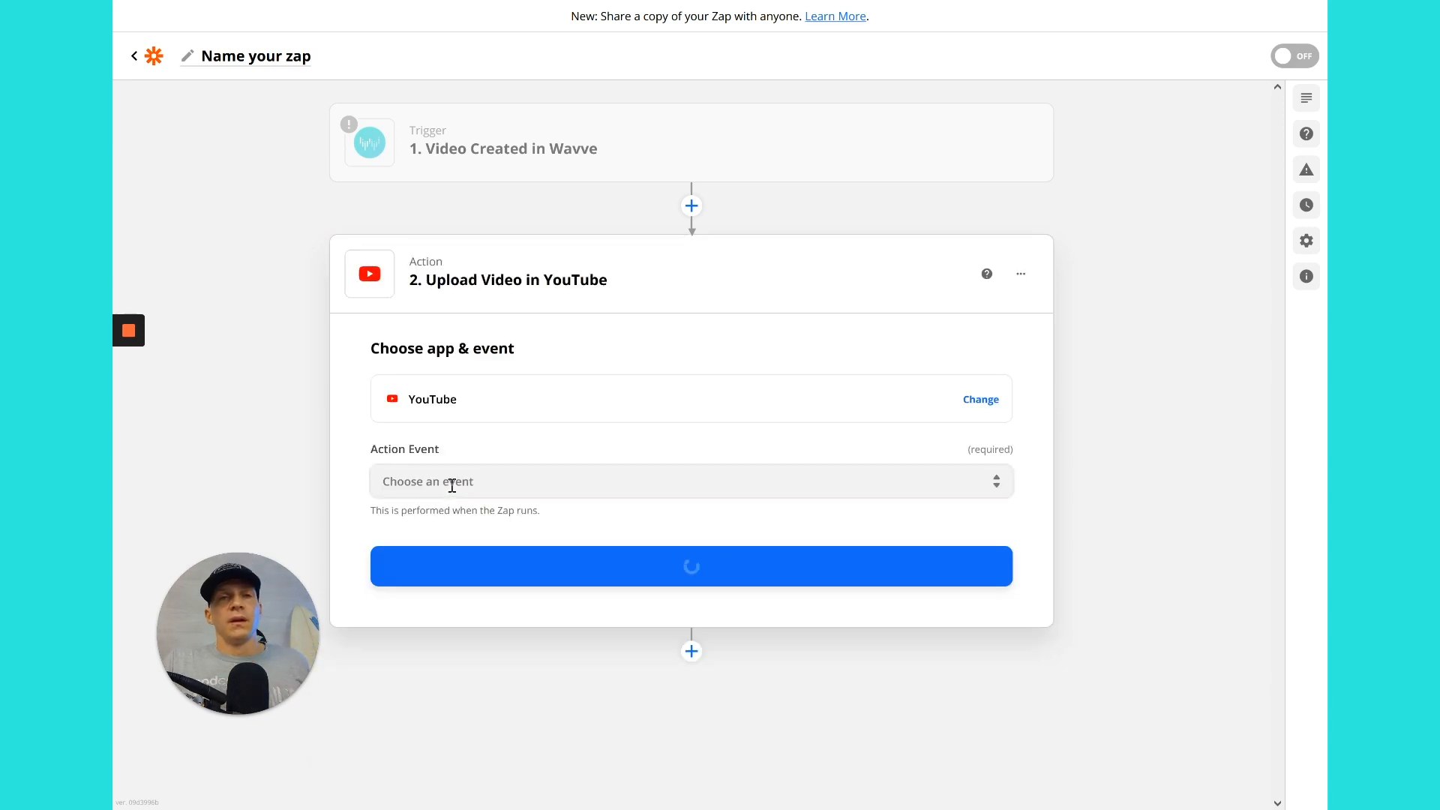
pyautogui.click(501, 480)
pyautogui.click(466, 559)
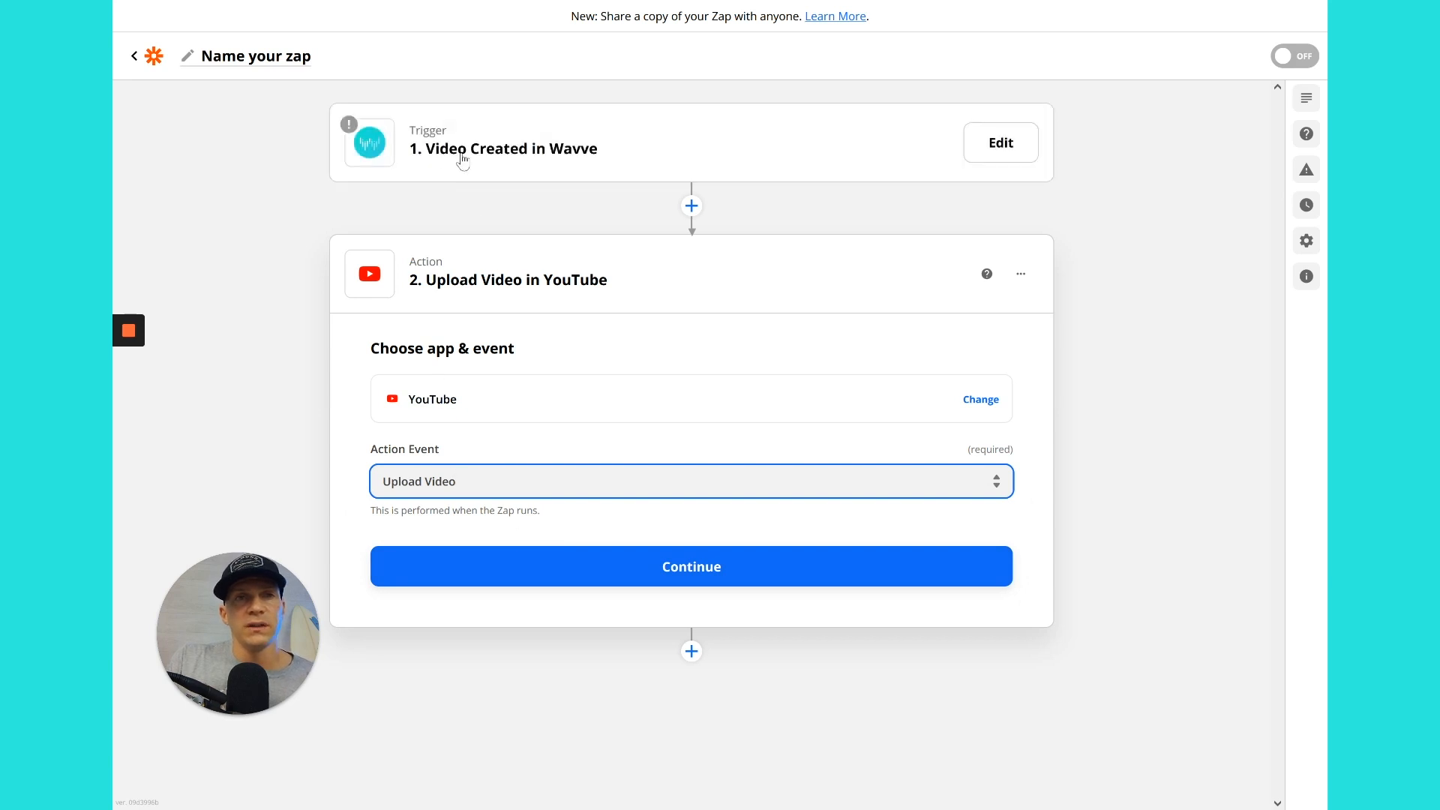
pyautogui.click(500, 568)
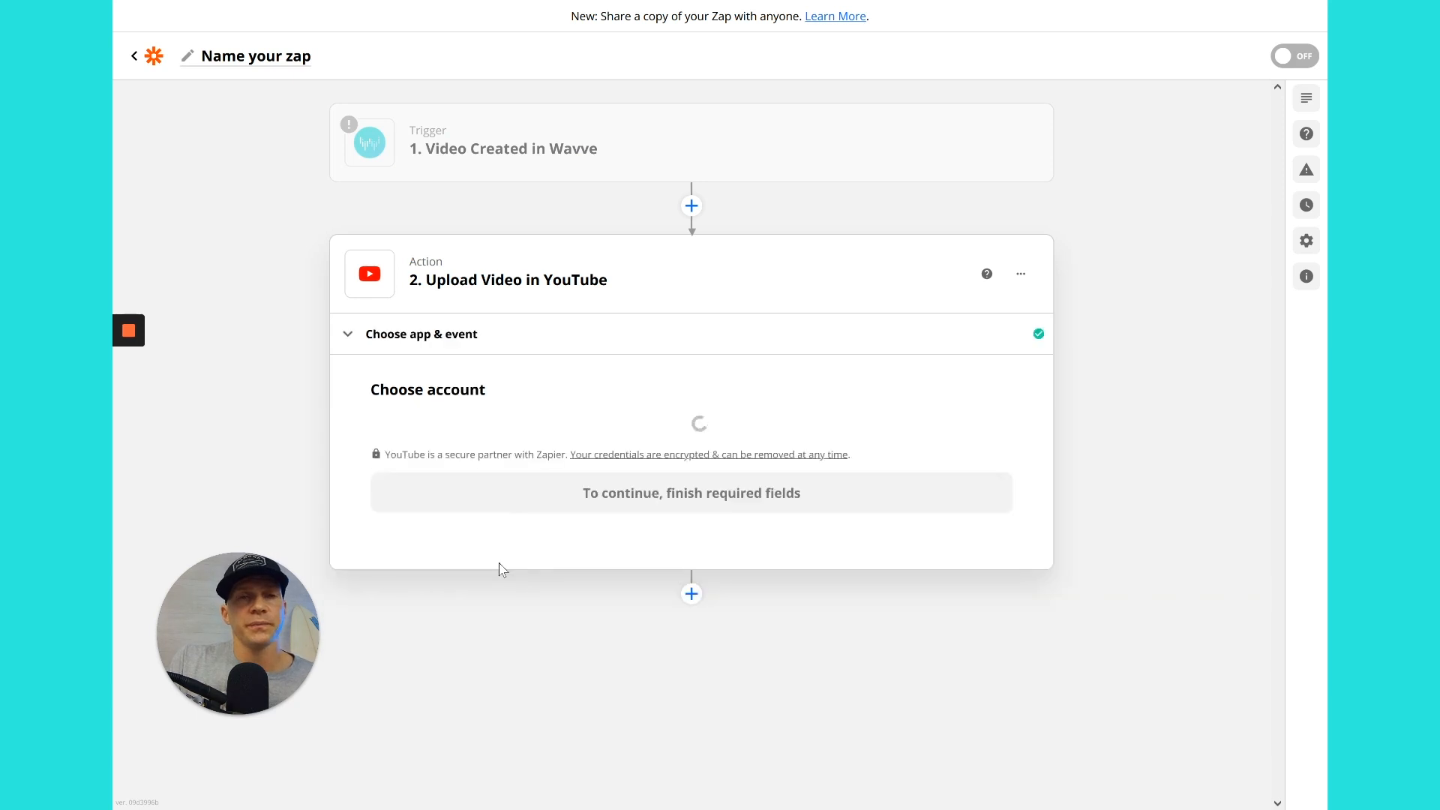
# Choose the connected YouTube account for the upload action and continue to the action setup.
pyautogui.click(471, 452)
pyautogui.click(448, 581)
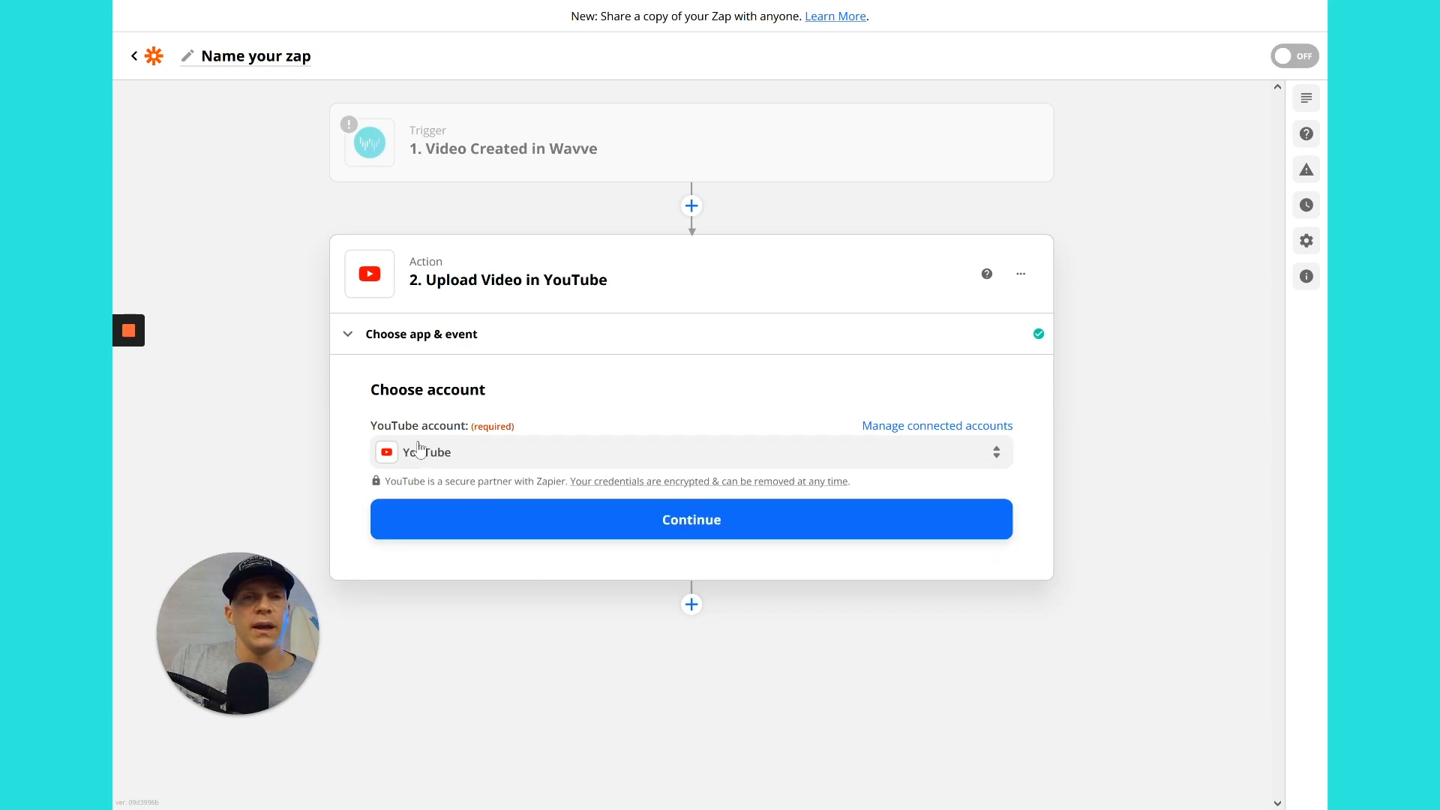
pyautogui.click(562, 517)
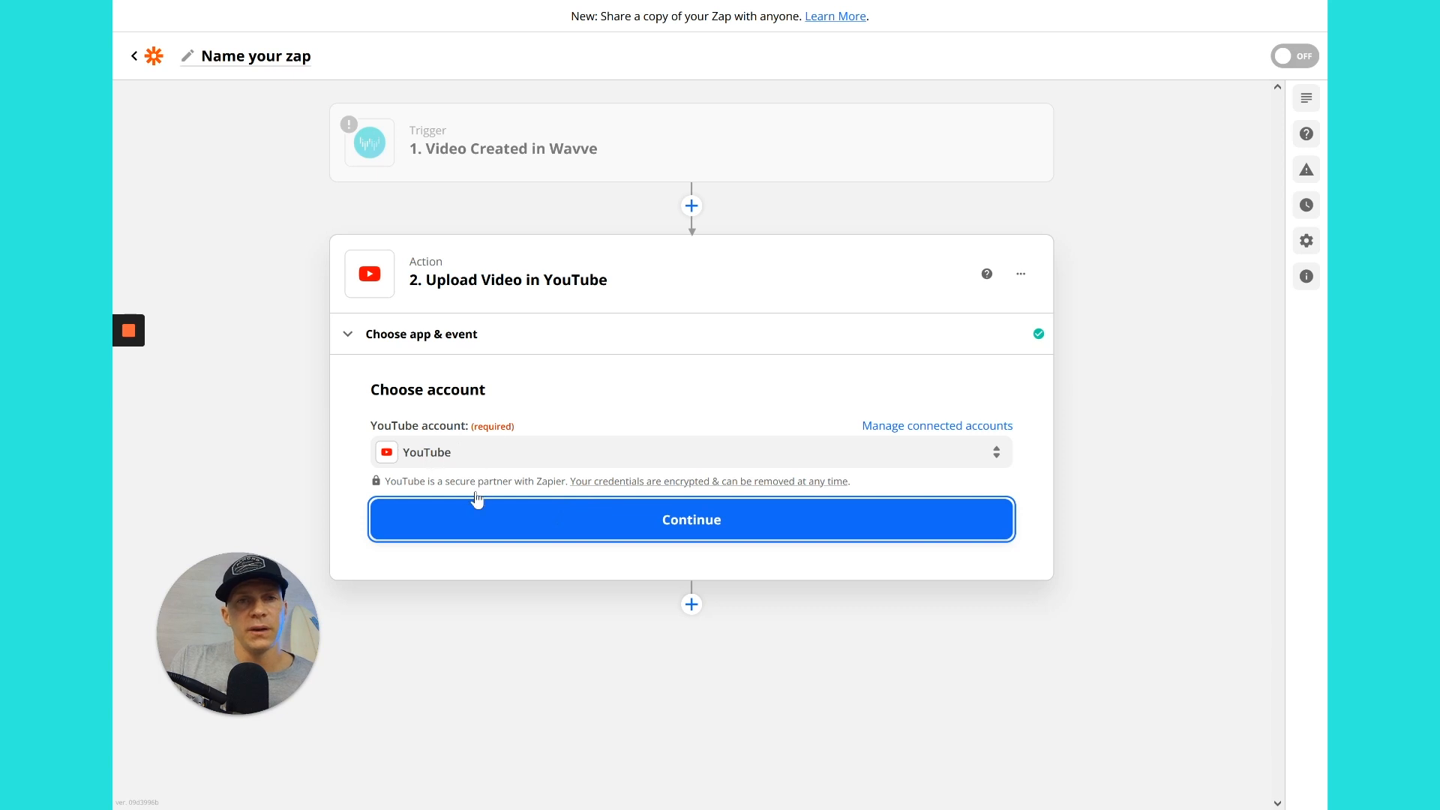
pyautogui.click(524, 524)
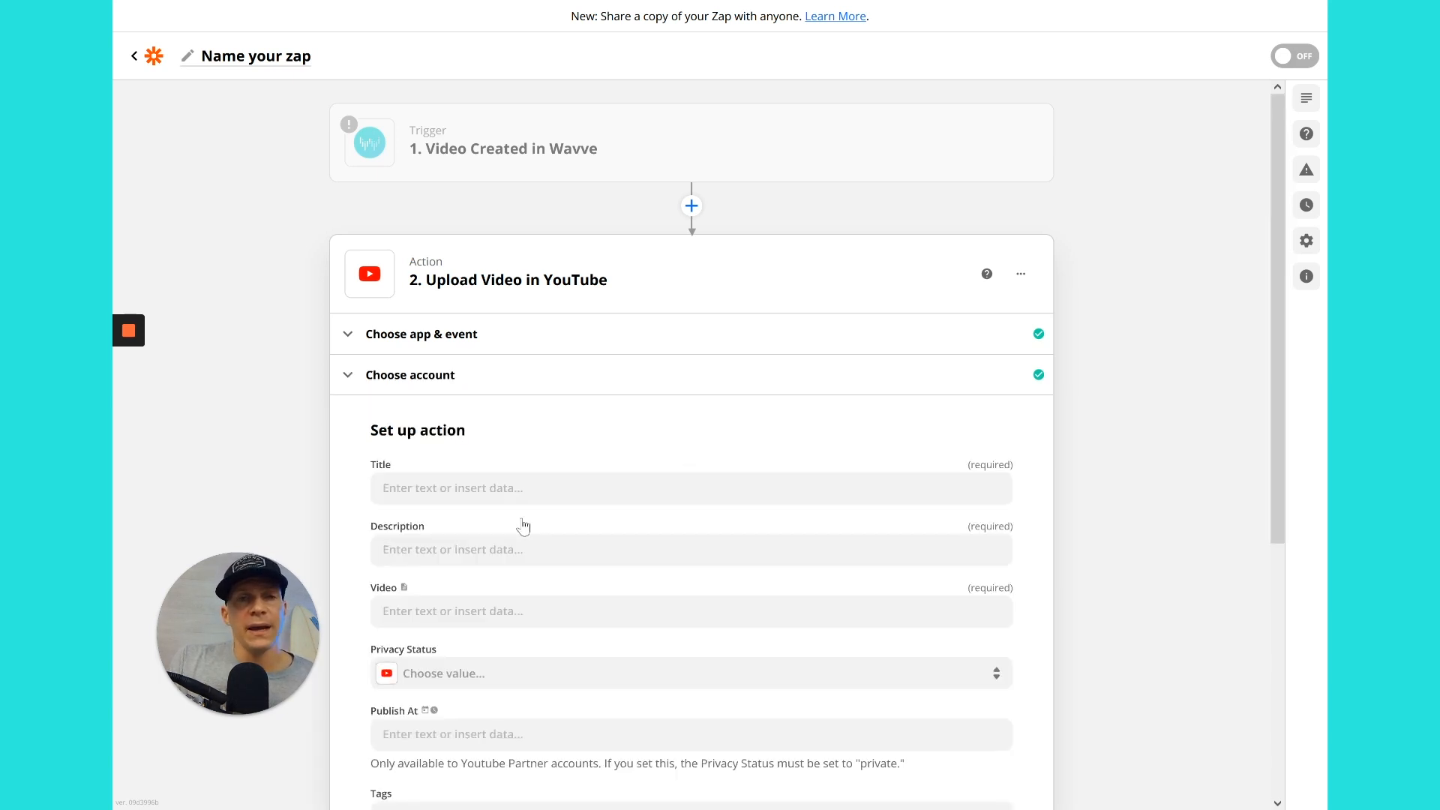
# Try to map the YouTube upload's Title to data from the Video Created in Wavve trigger.
pyautogui.scroll(-2, 522, 522)
pyautogui.click(486, 383)
pyautogui.click(464, 513)
pyautogui.click(464, 513)
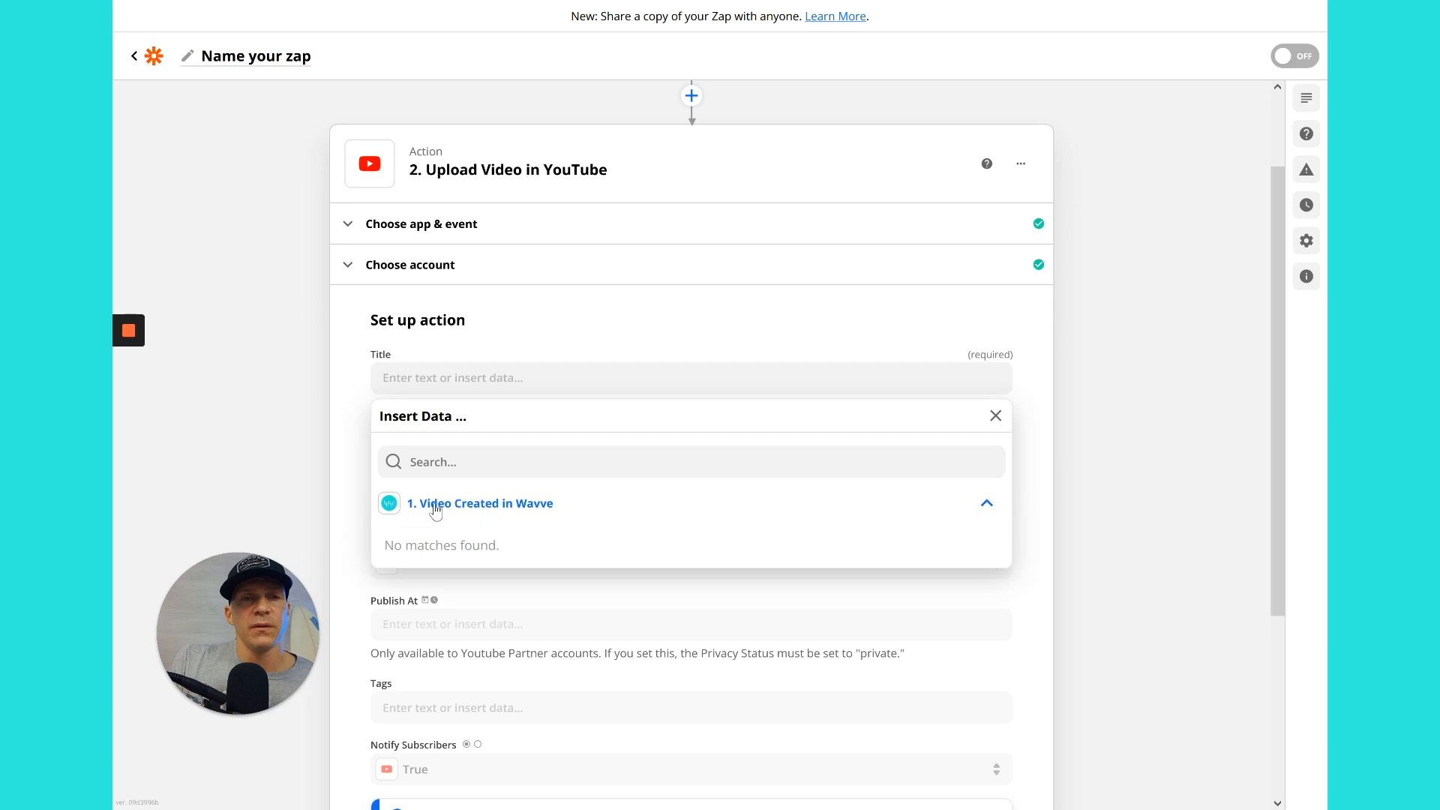
# Return to the Video Created trigger and choose the connected Wavve account for it.
pyautogui.scroll(2, 567, 177)
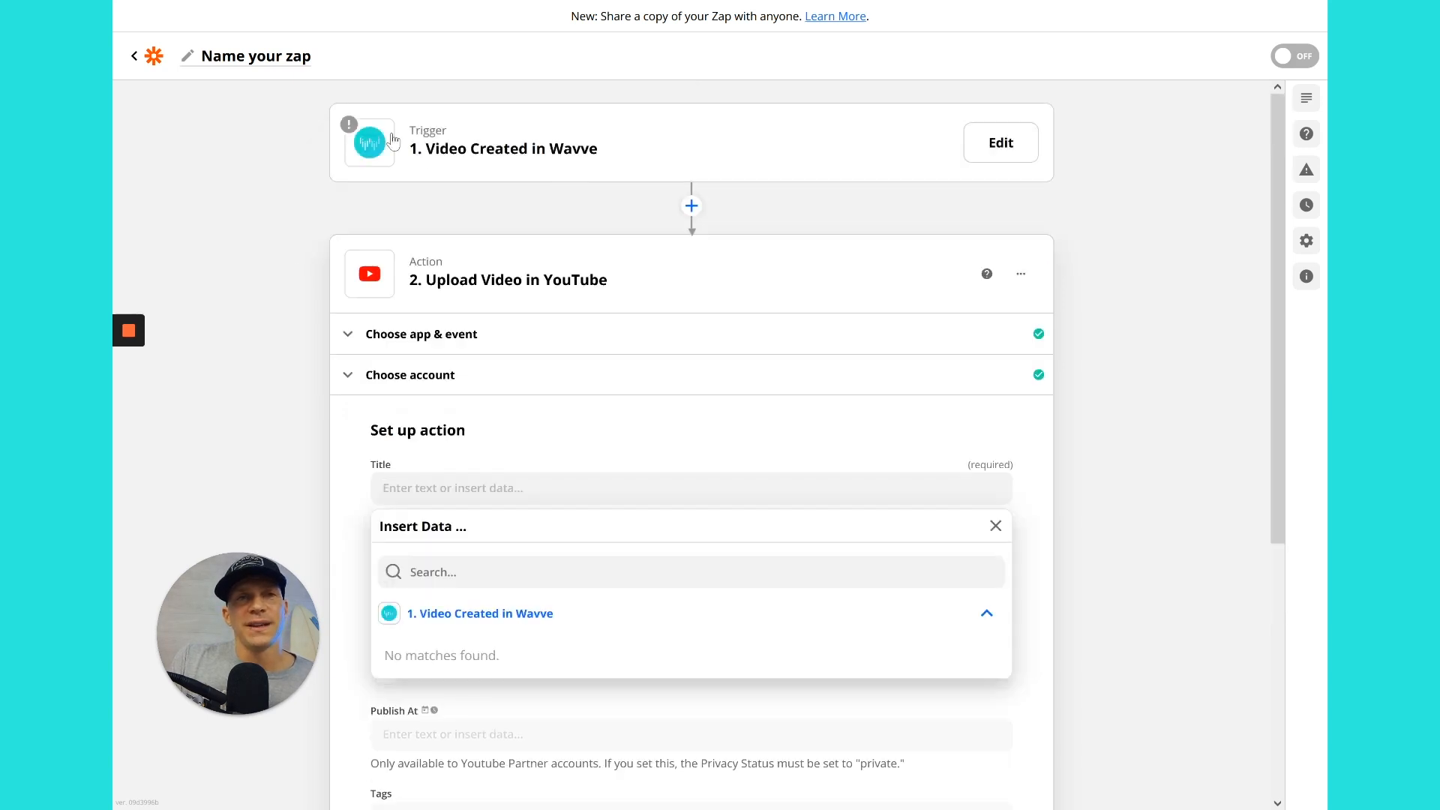
pyautogui.click(531, 164)
pyautogui.click(472, 330)
pyautogui.click(446, 458)
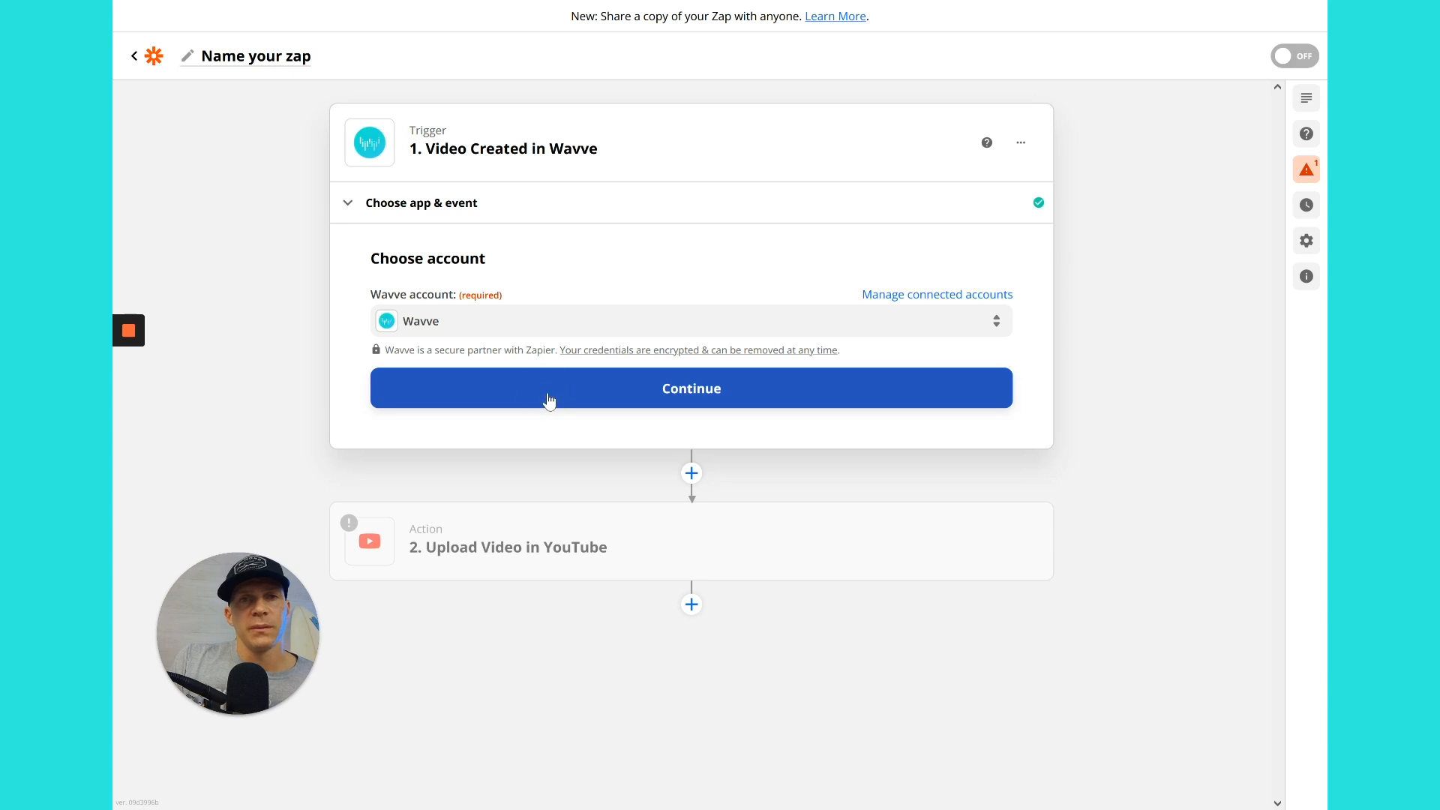
# Filter the Video Created in Wavve trigger by the Youtube video tag and continue to the trigger test.
pyautogui.click(548, 398)
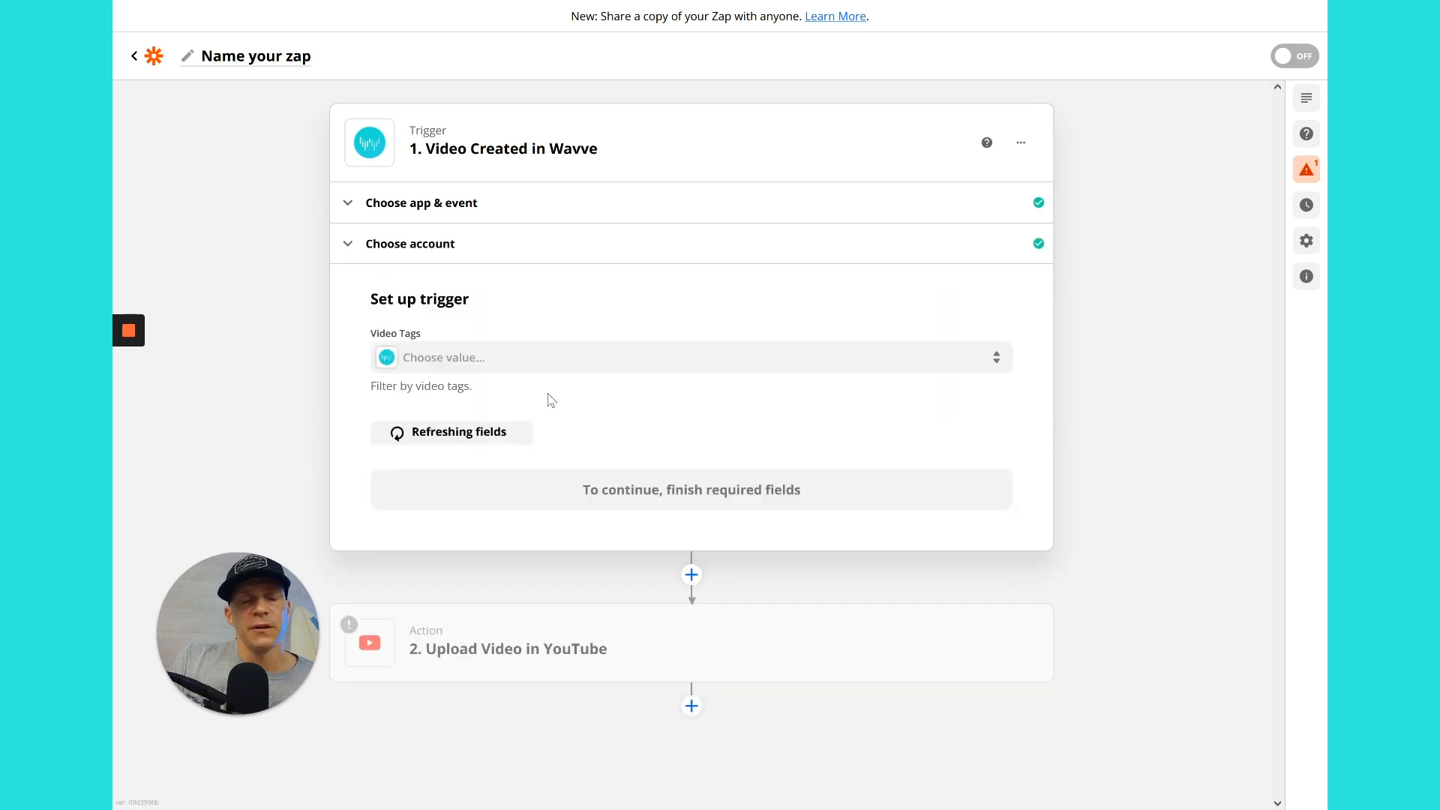
pyautogui.click(515, 356)
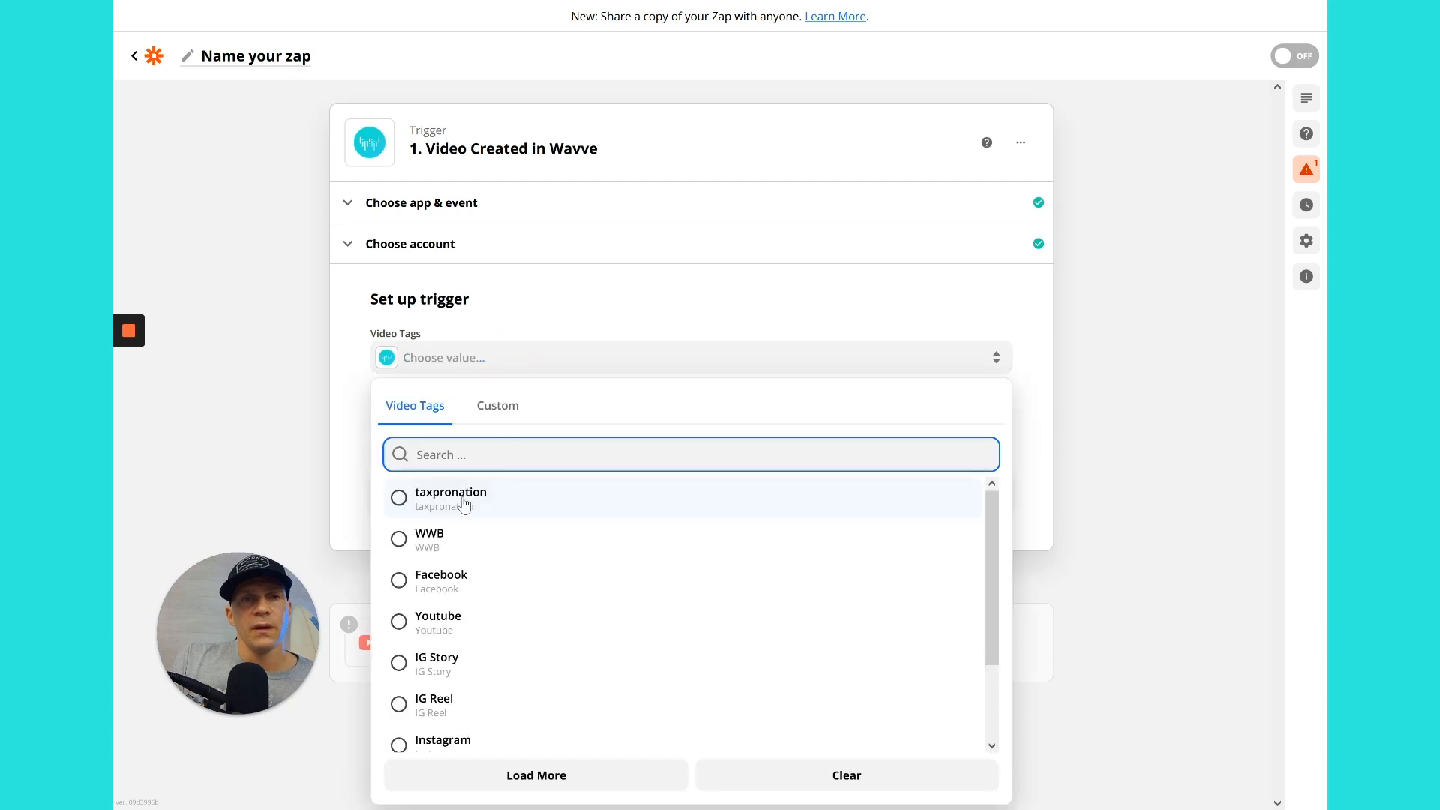
pyautogui.click(440, 624)
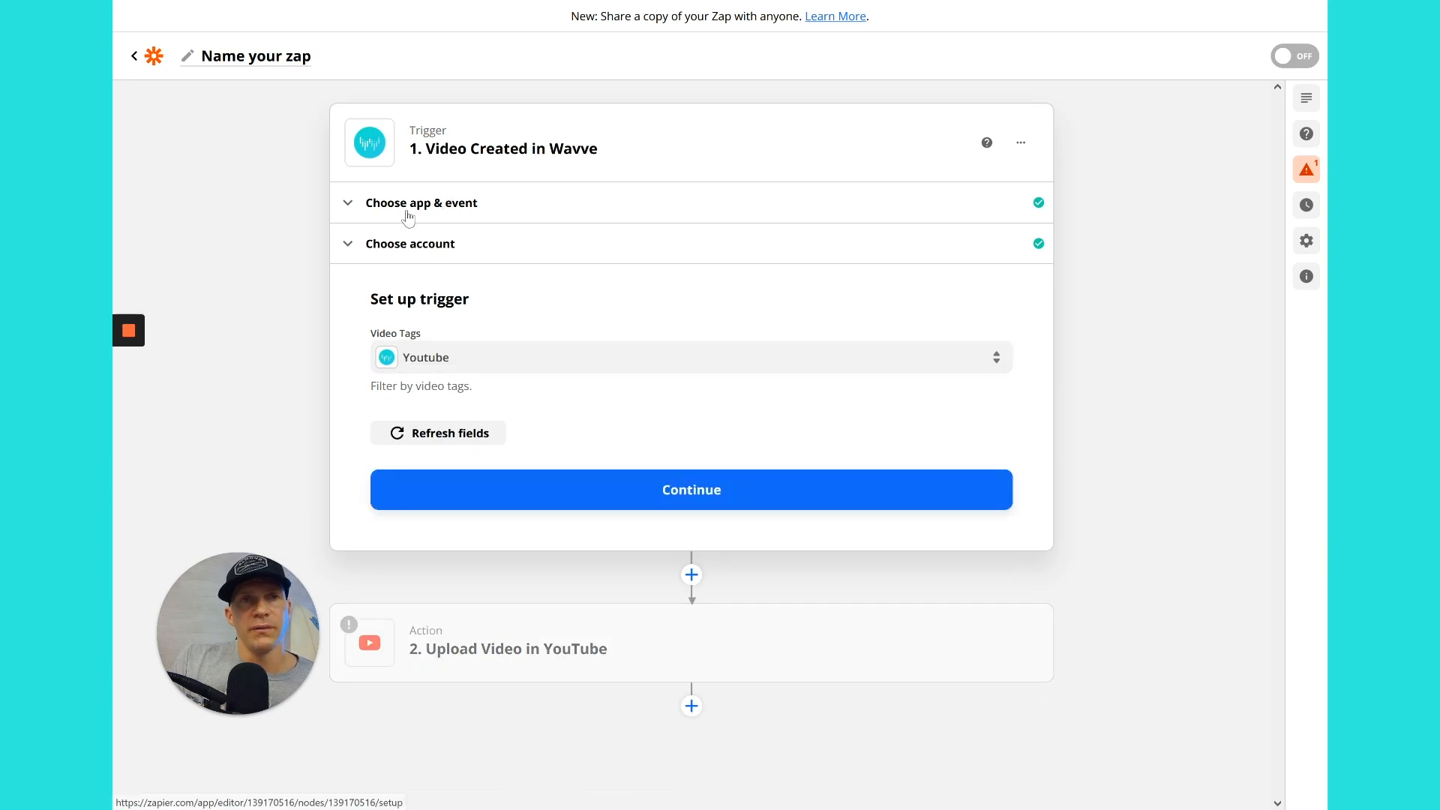
pyautogui.click(509, 495)
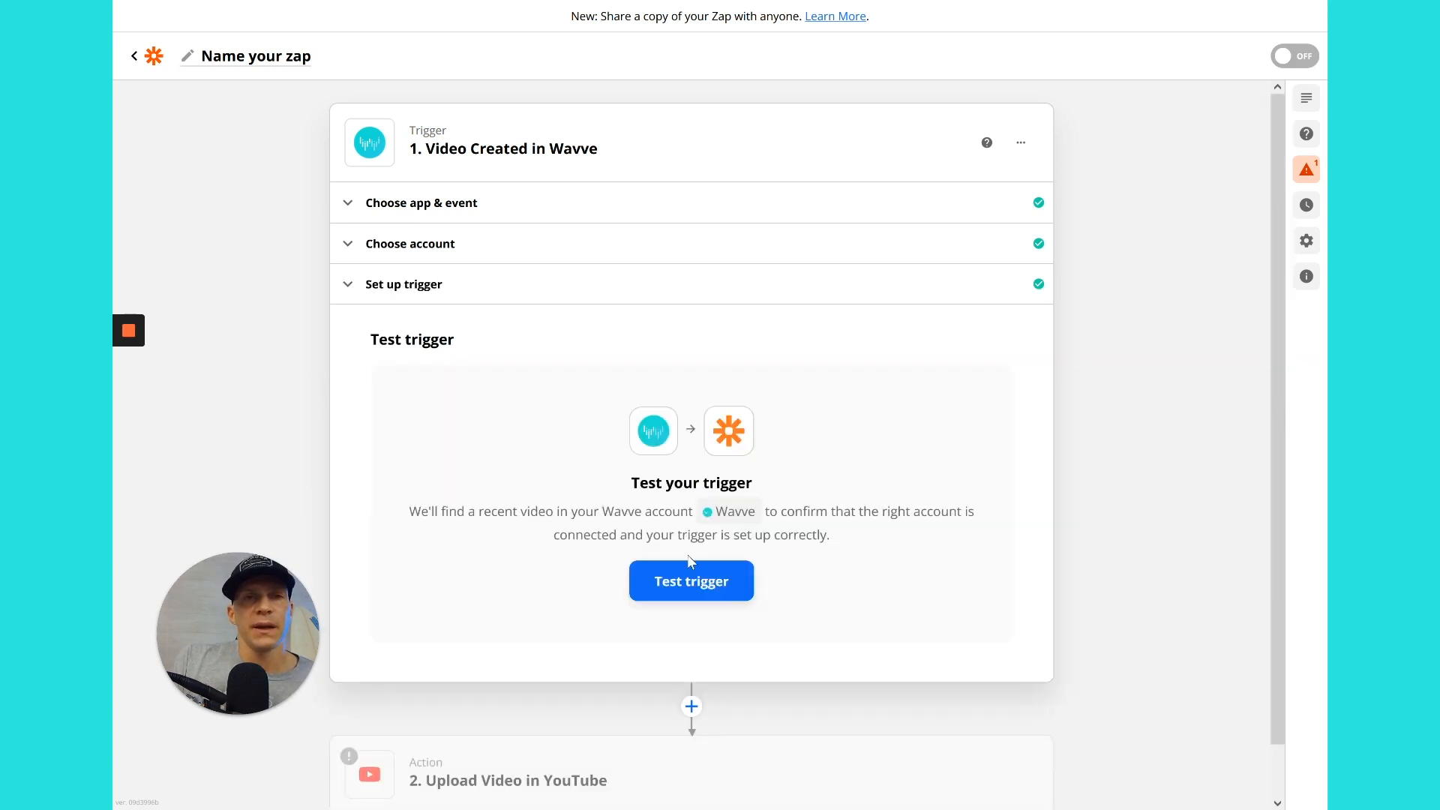
# Test the Video Created in Wavve trigger and continue to the YouTube action using the example video.
pyautogui.click(655, 594)
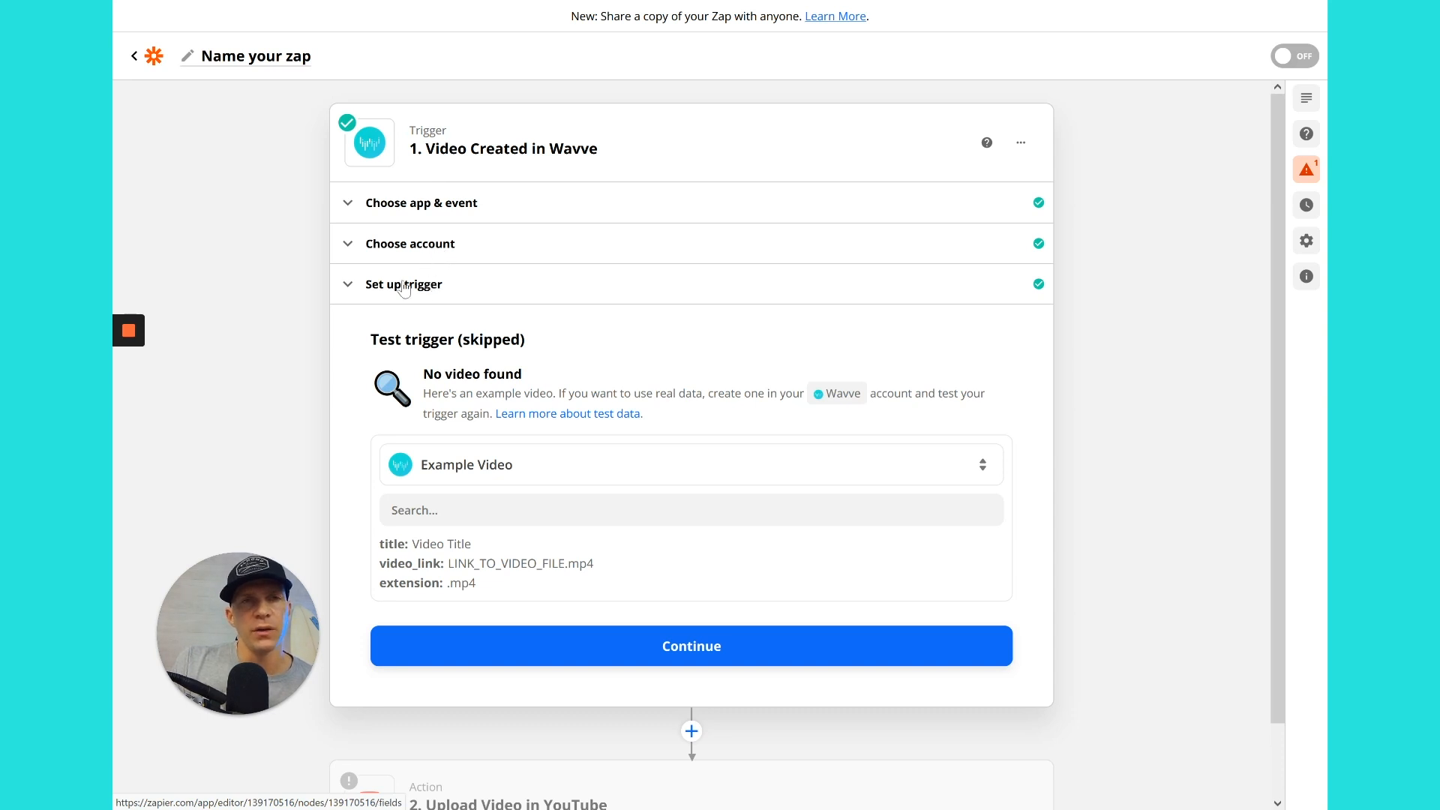
pyautogui.click(408, 249)
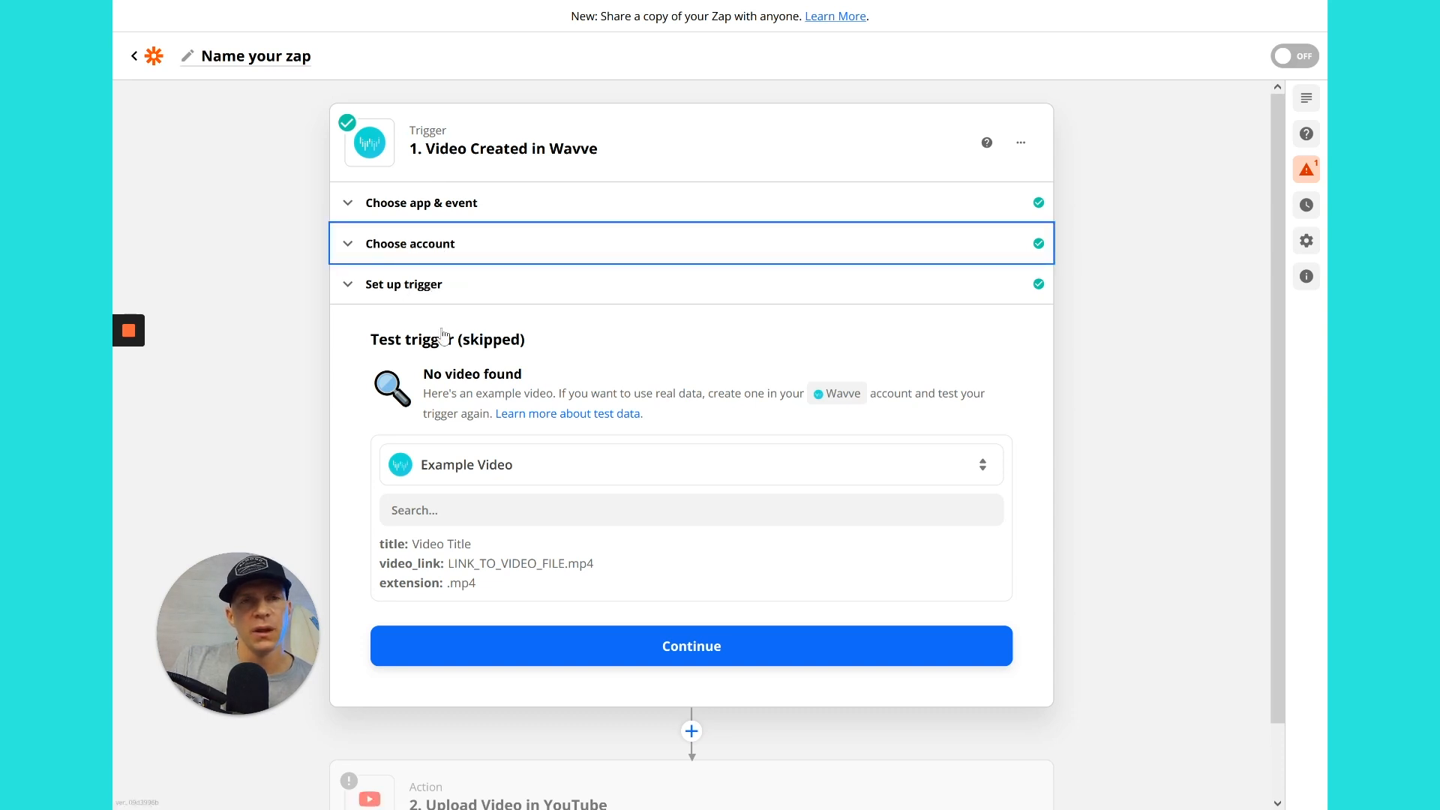
pyautogui.click(460, 516)
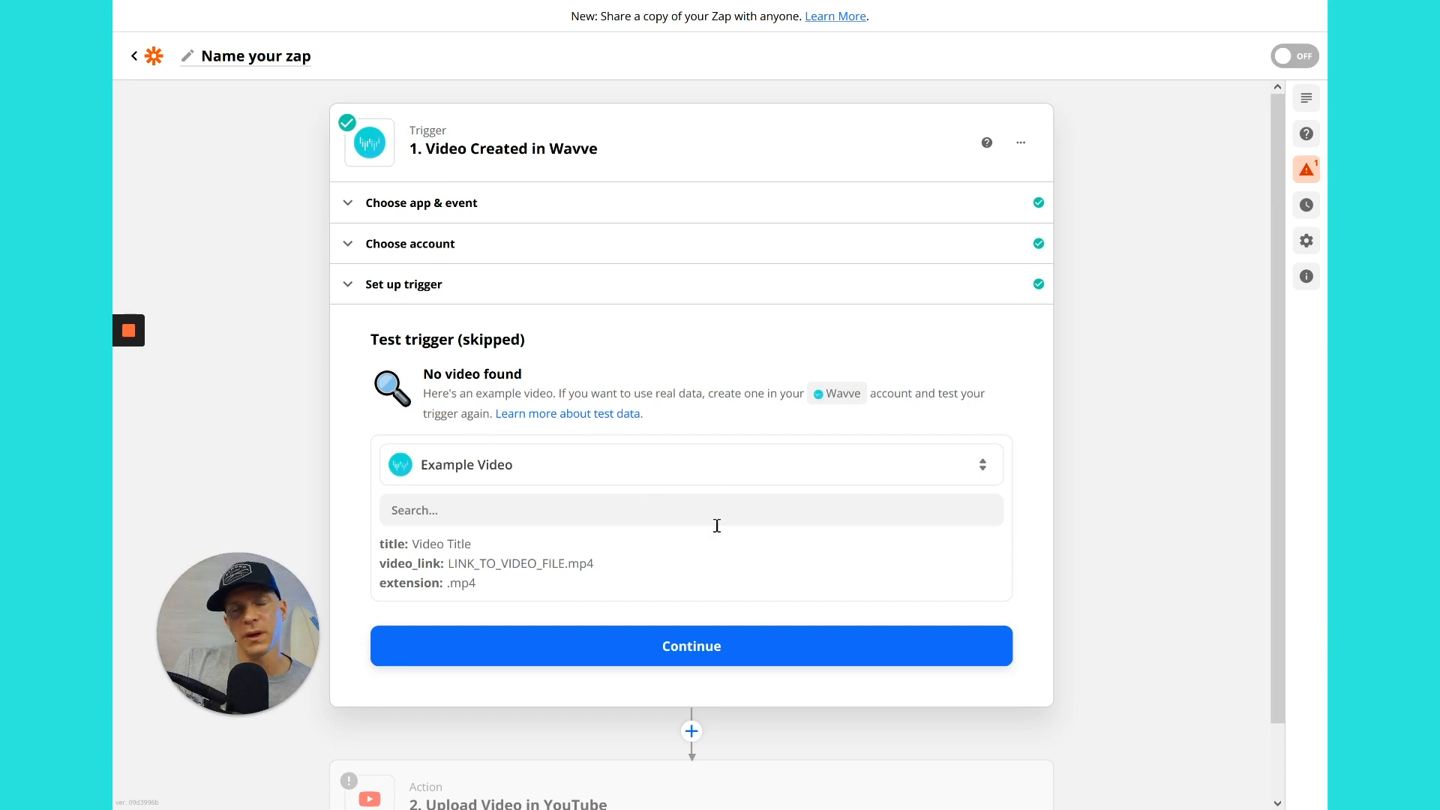
pyautogui.click(631, 643)
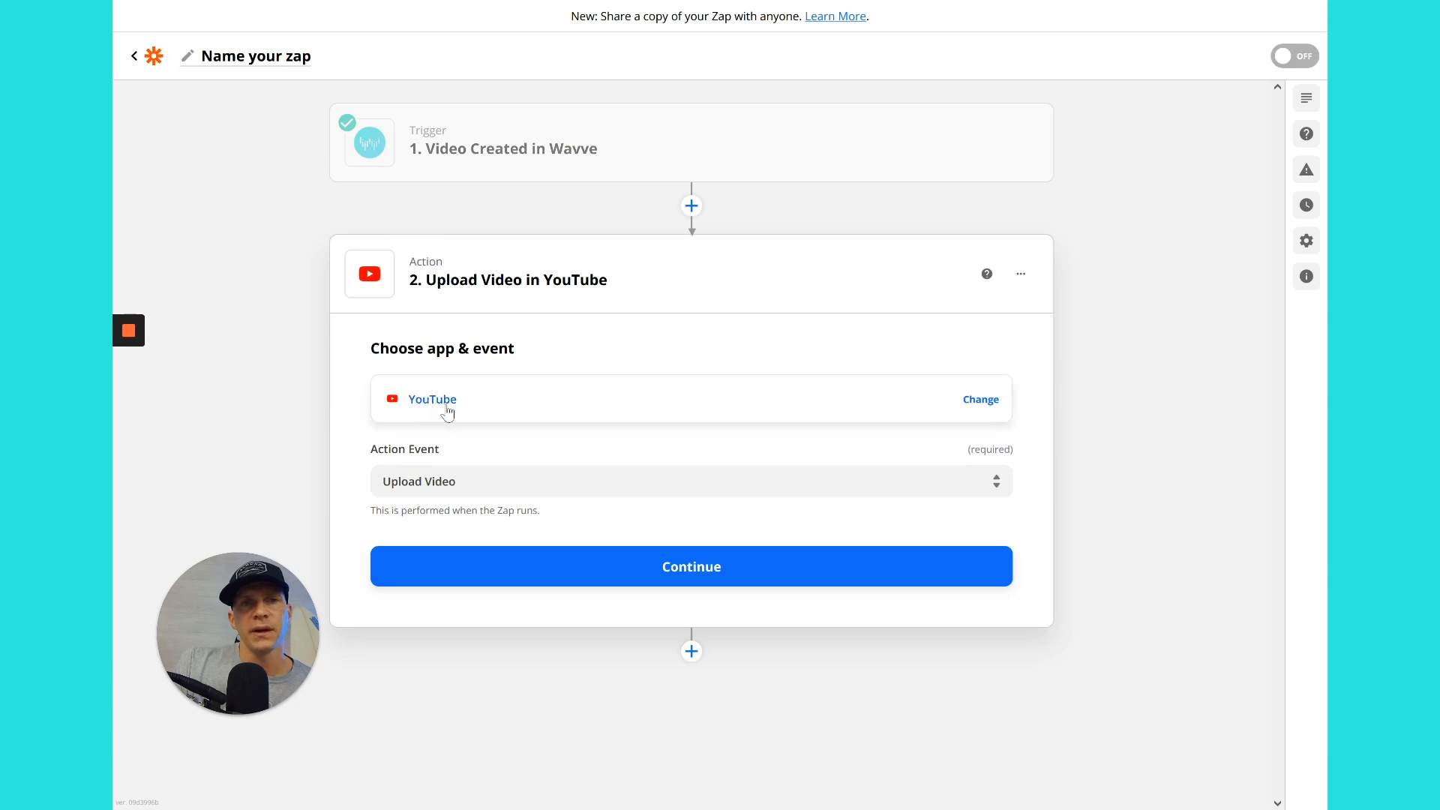
# Confirm the YouTube action's Upload Video event and account, and map its Title to the trigger's Video Title.
pyautogui.click(562, 574)
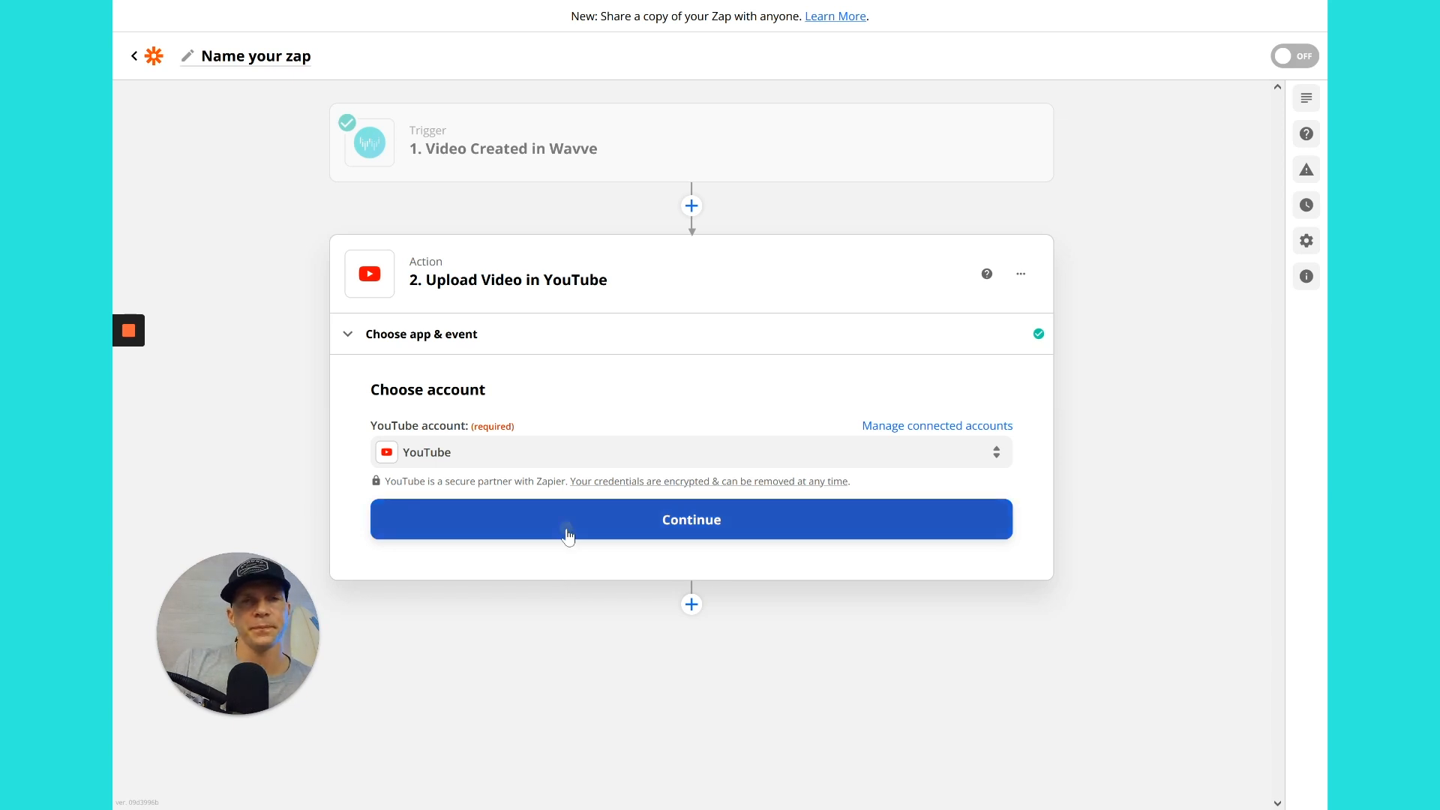
pyautogui.click(490, 483)
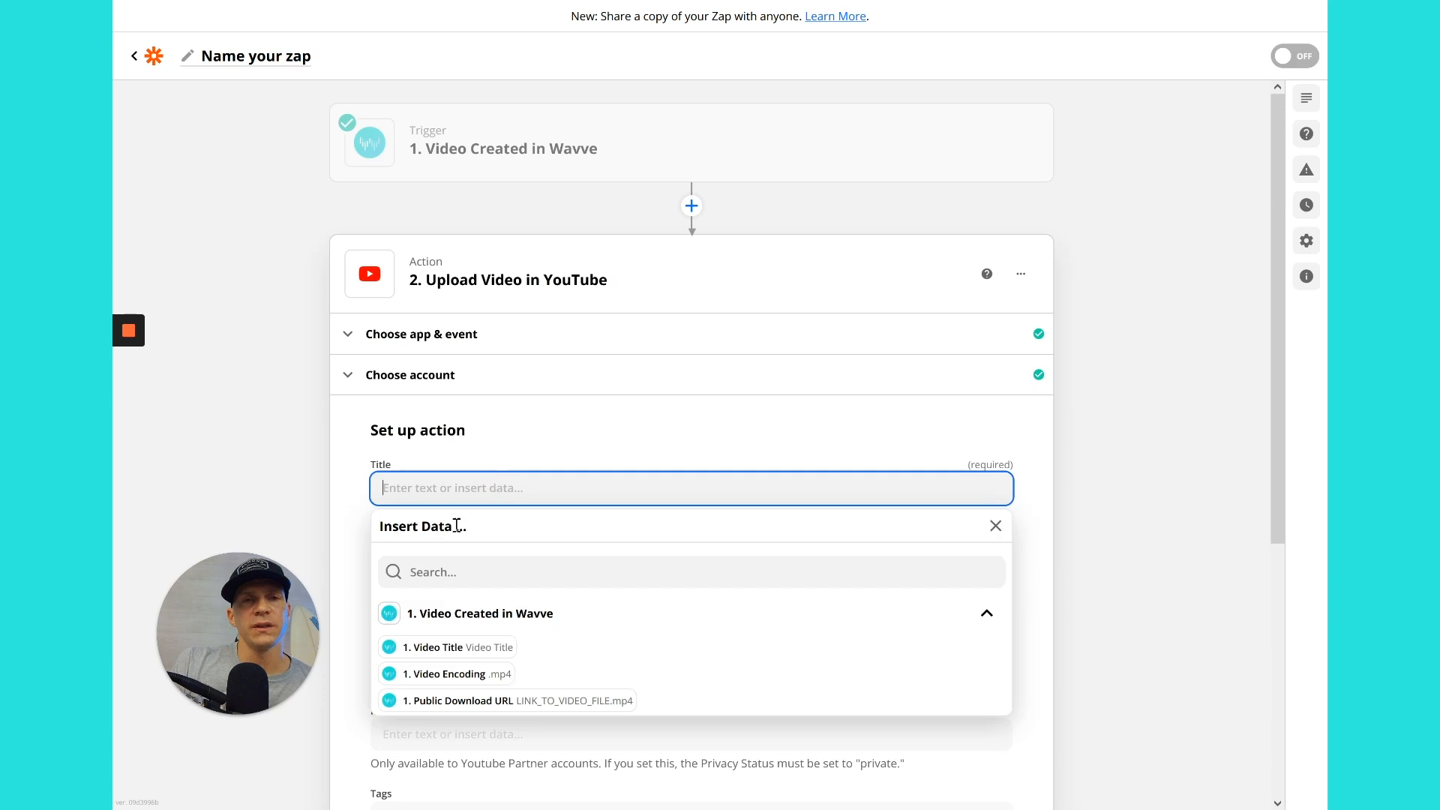
pyautogui.click(450, 647)
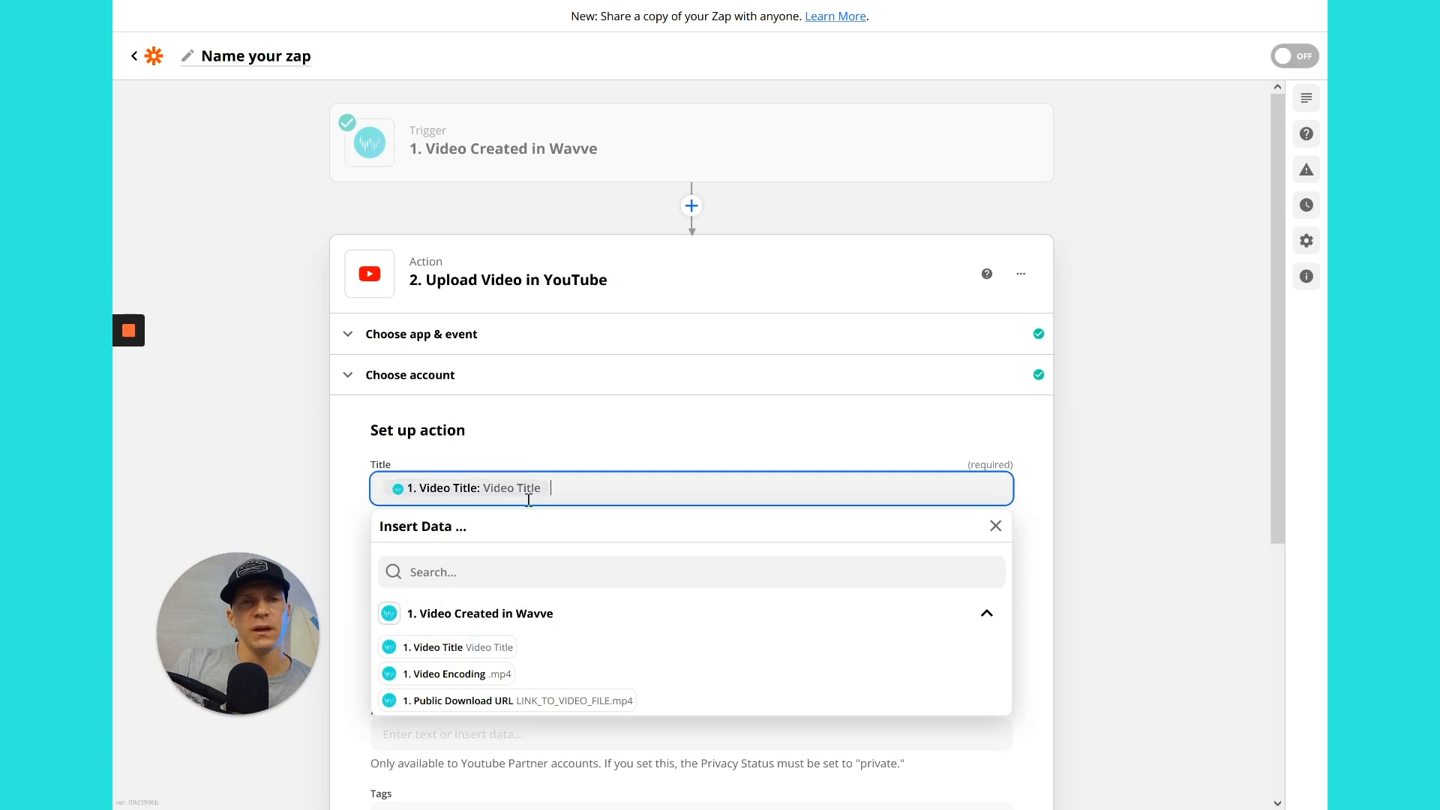
pyautogui.click(292, 472)
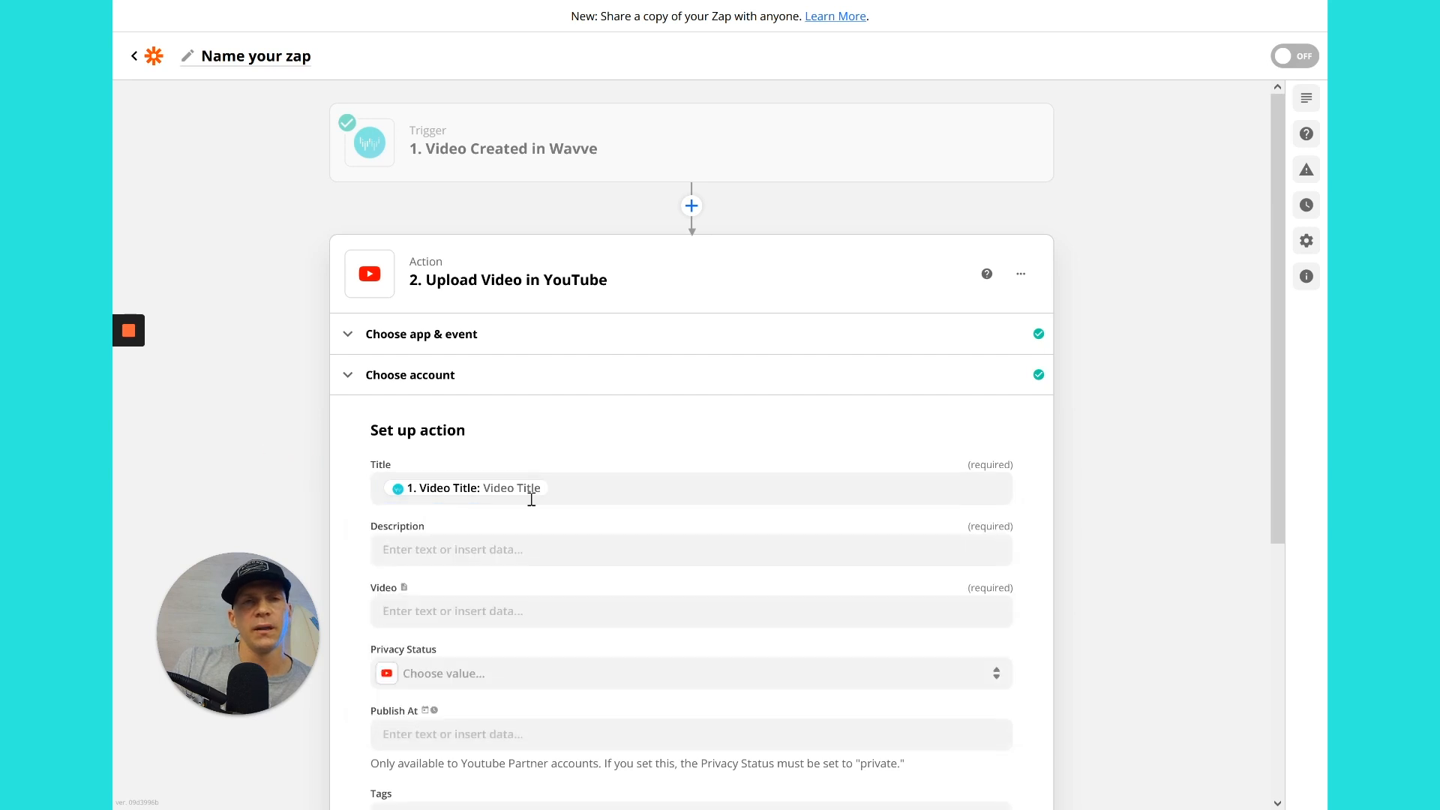
pyautogui.click(570, 486)
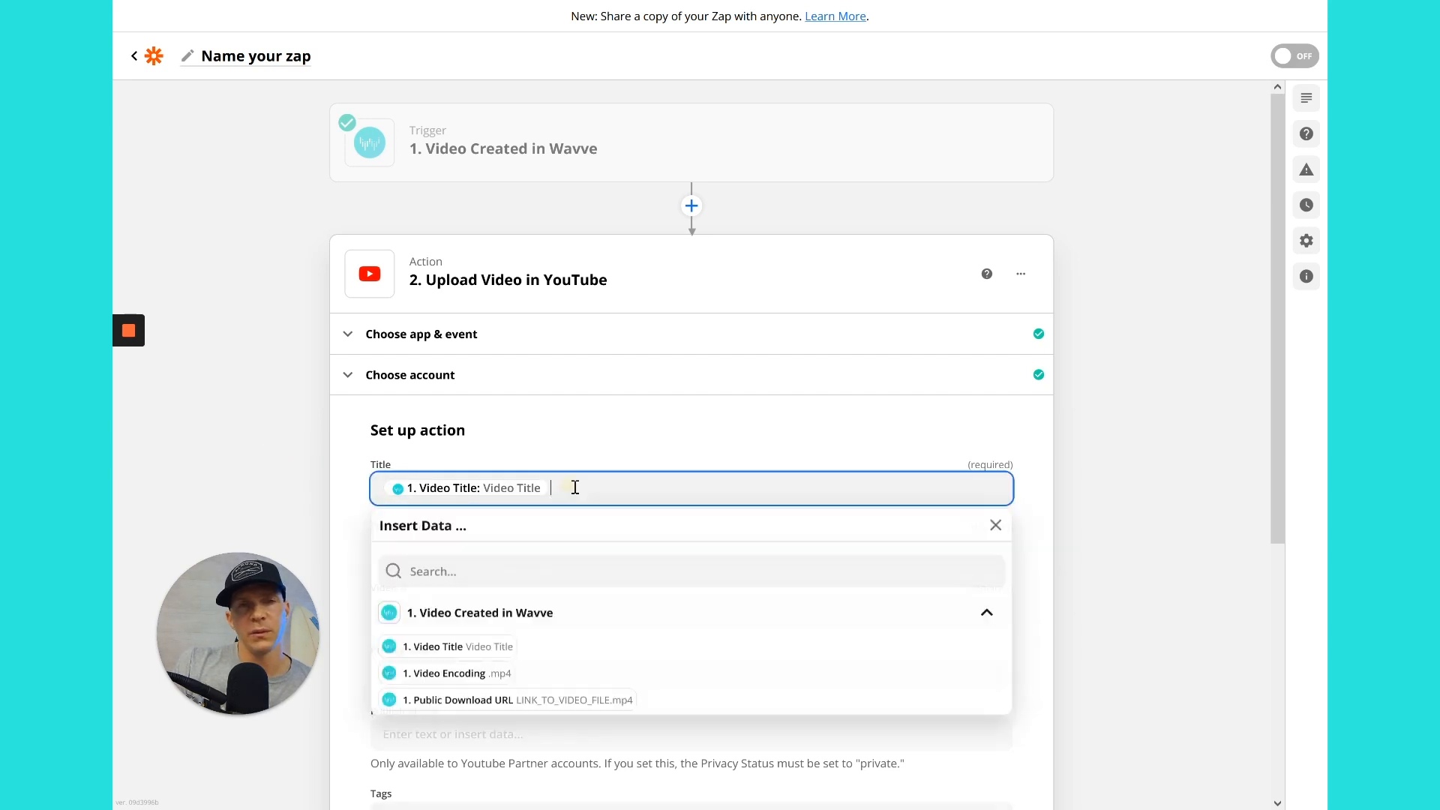
pyautogui.click(271, 462)
# Look over the data available for the upload's Description, and map its Video field to the trigger's Public Download URL.
pyautogui.click(465, 547)
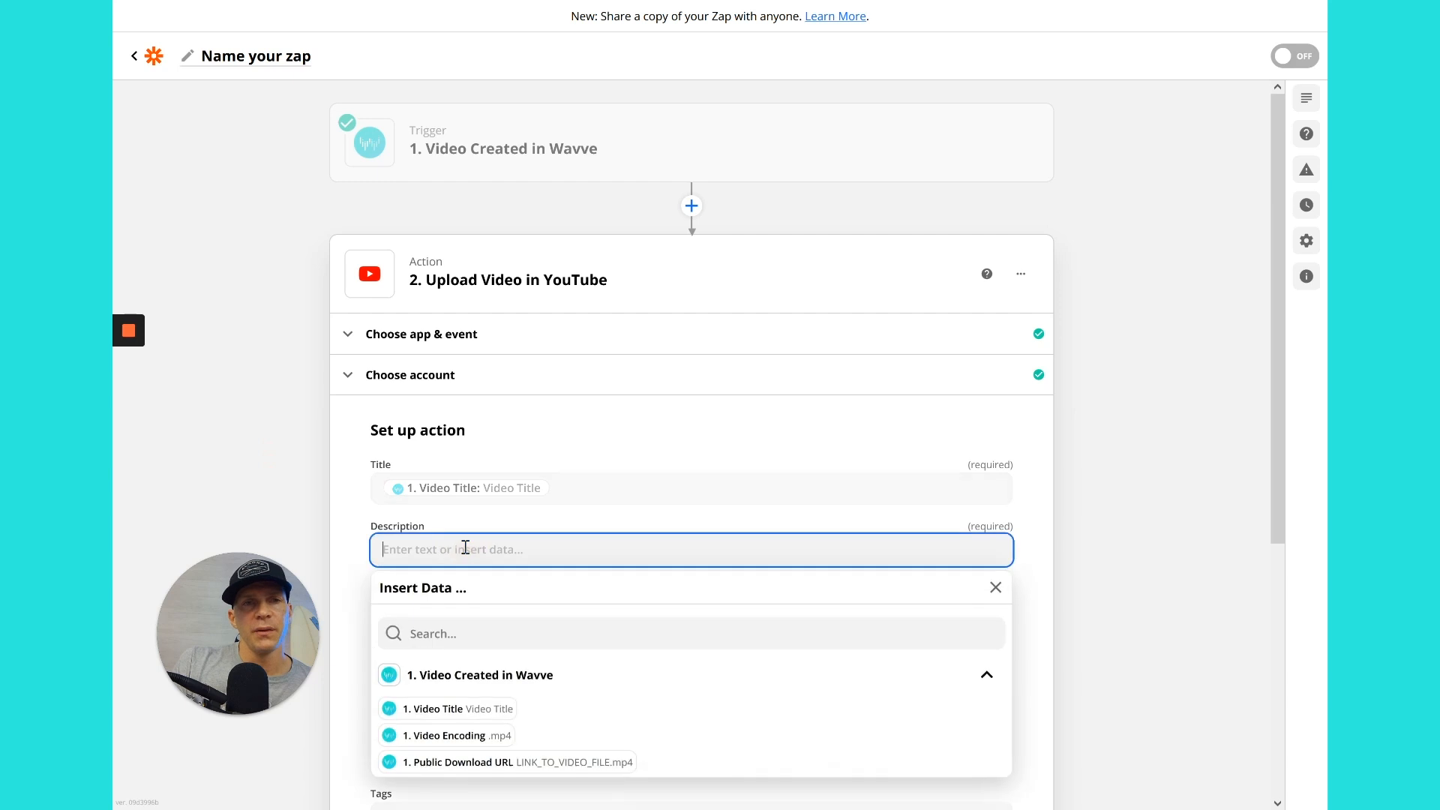
pyautogui.scroll(-3, 589, 705)
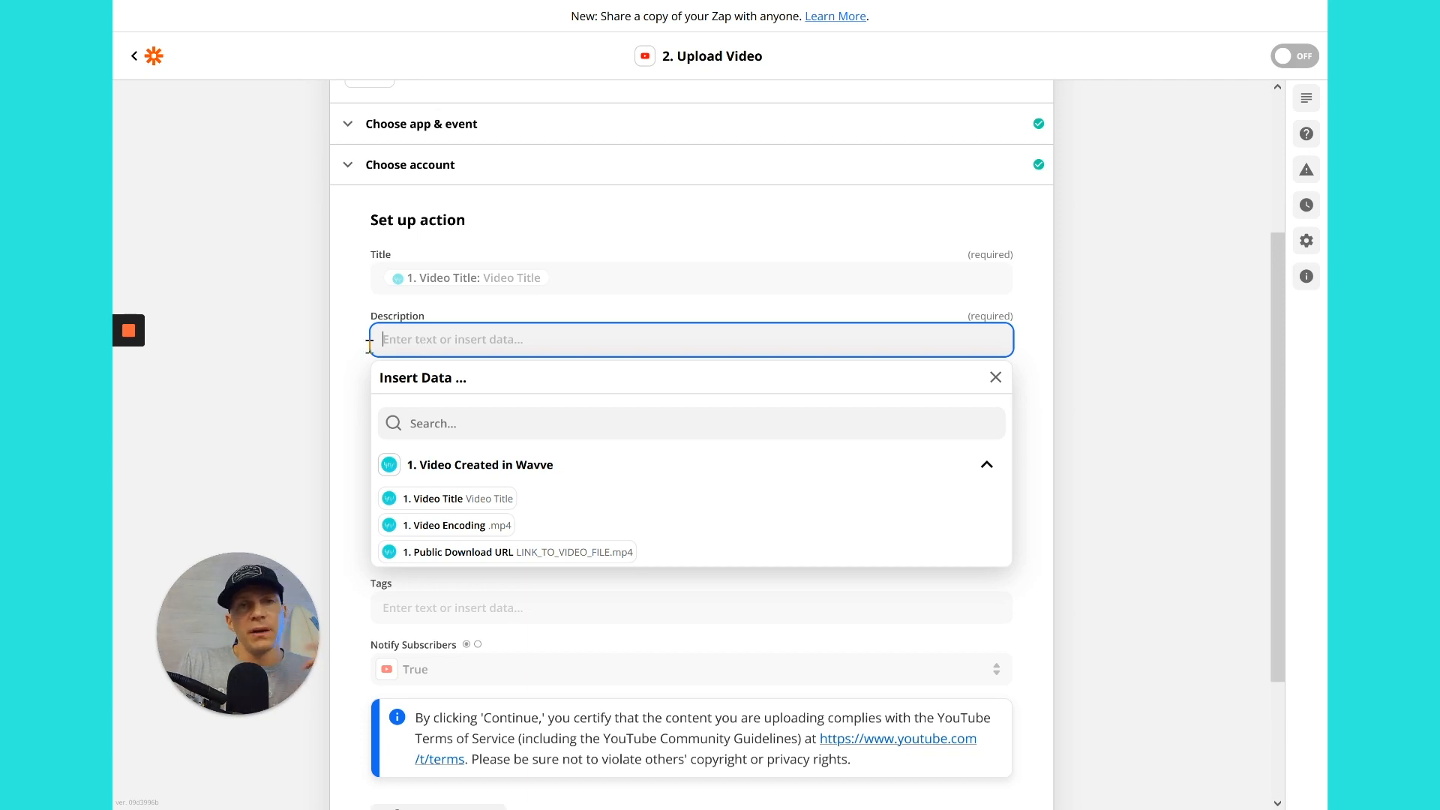
pyautogui.click(318, 378)
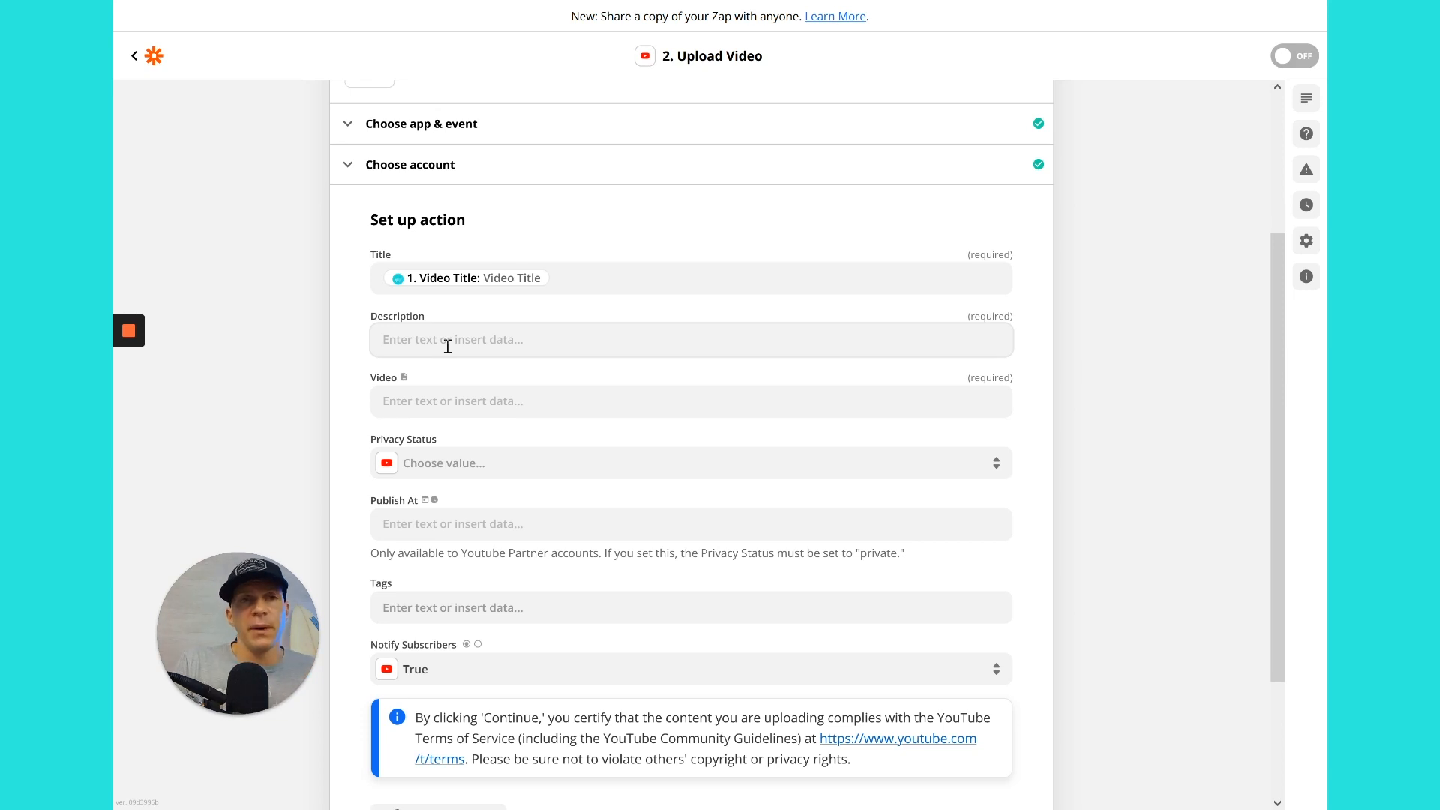
pyautogui.click(448, 400)
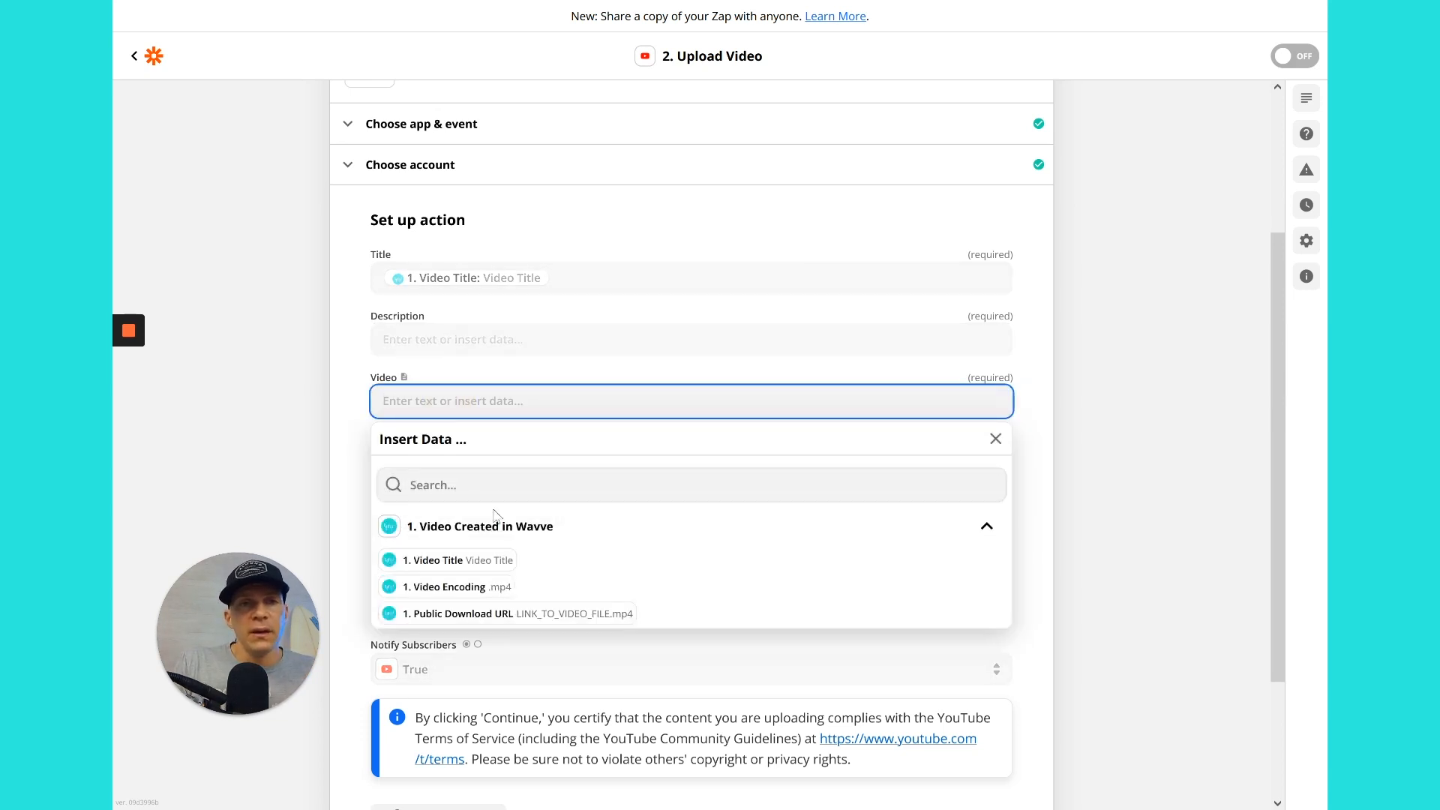
pyautogui.click(510, 615)
pyautogui.click(330, 455)
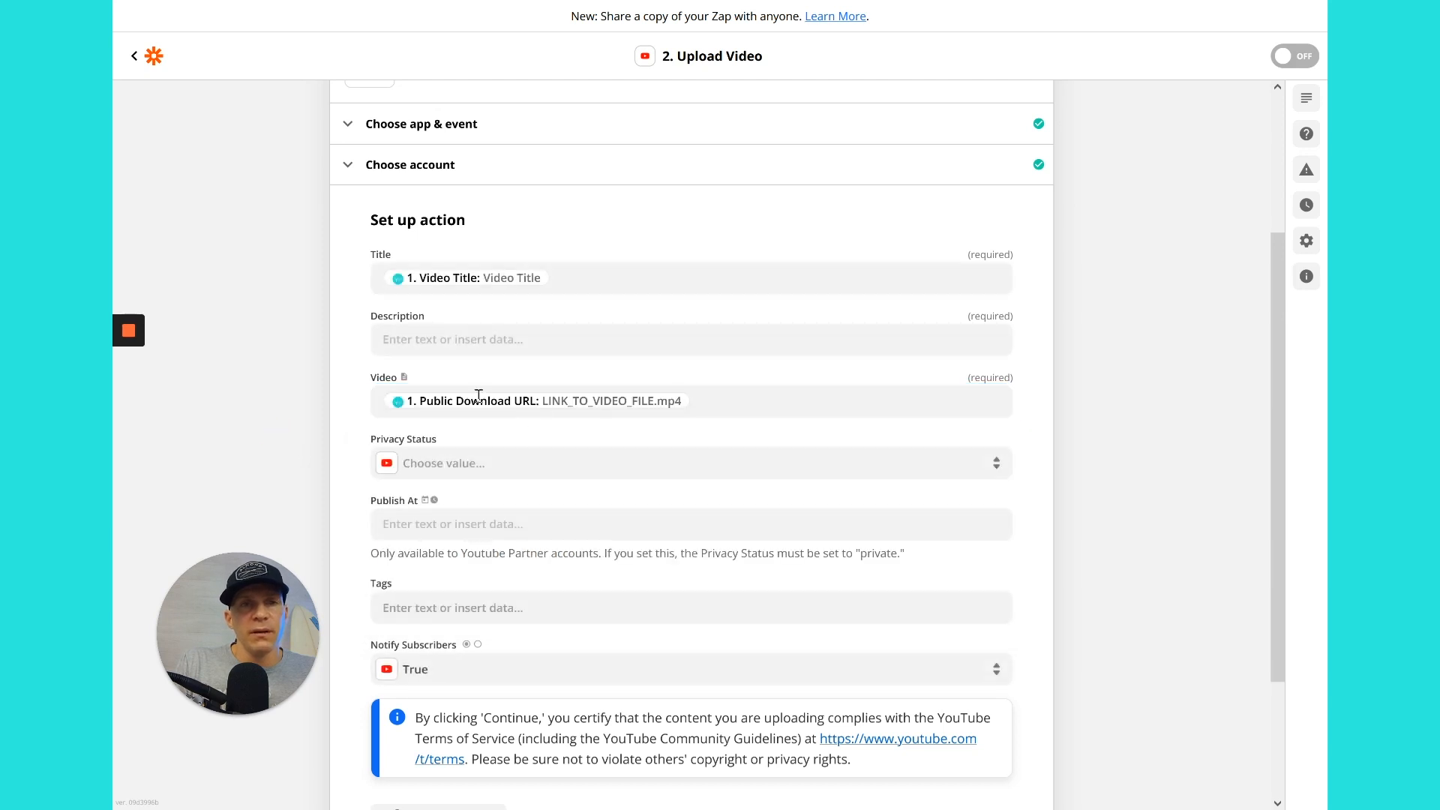
# Set the YouTube upload's Privacy Status to private and look over the Publish At and Tags fields.
pyautogui.click(525, 463)
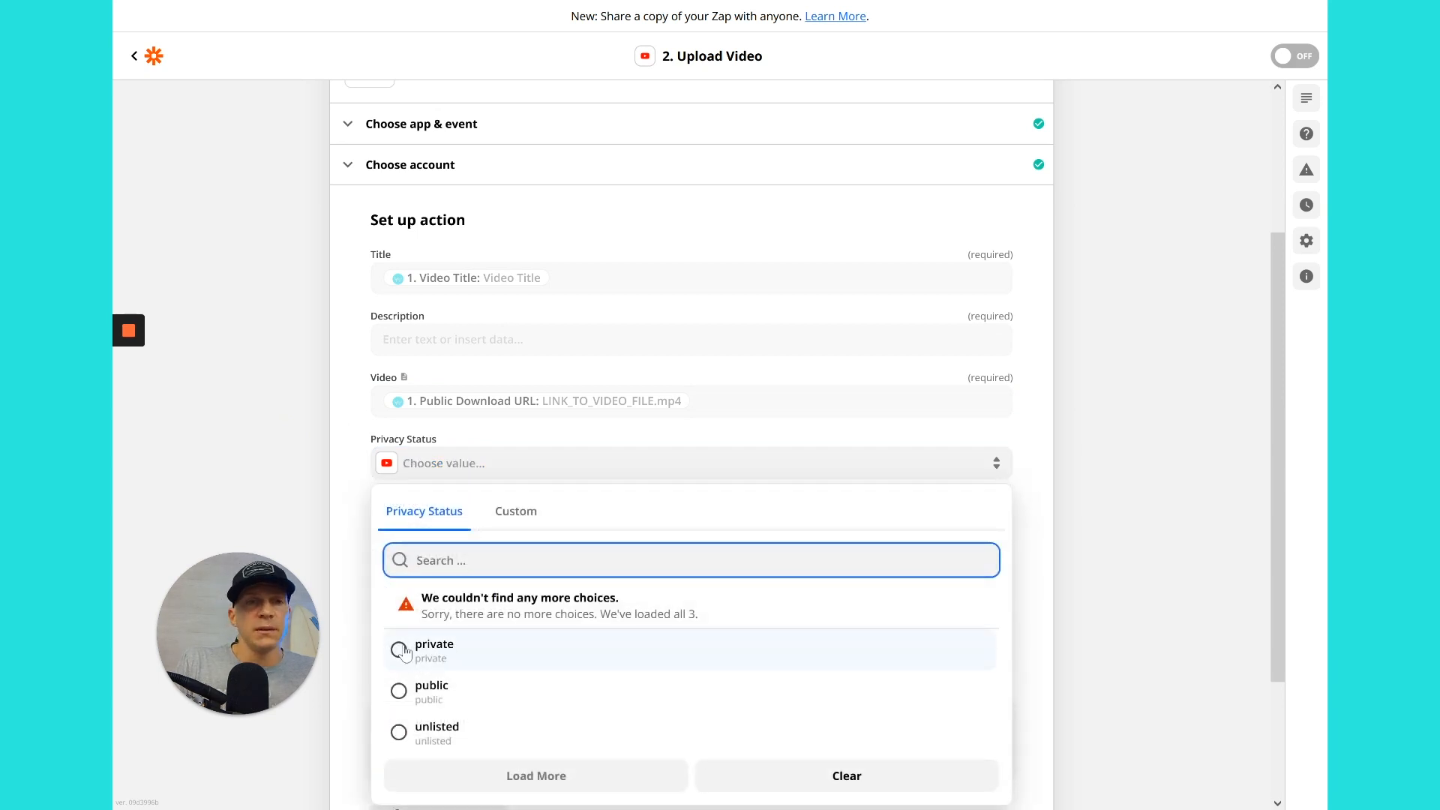
pyautogui.click(295, 521)
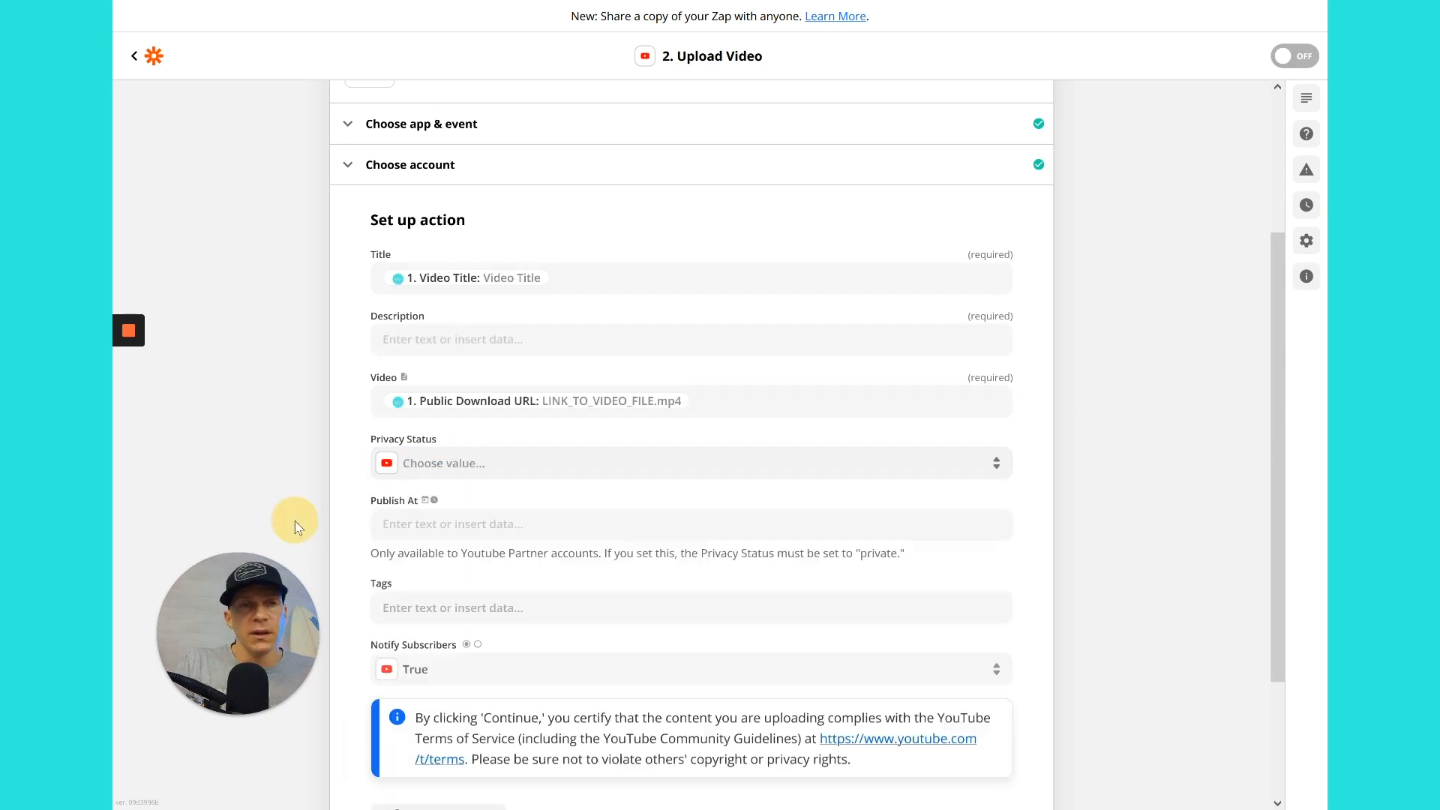
pyautogui.click(417, 604)
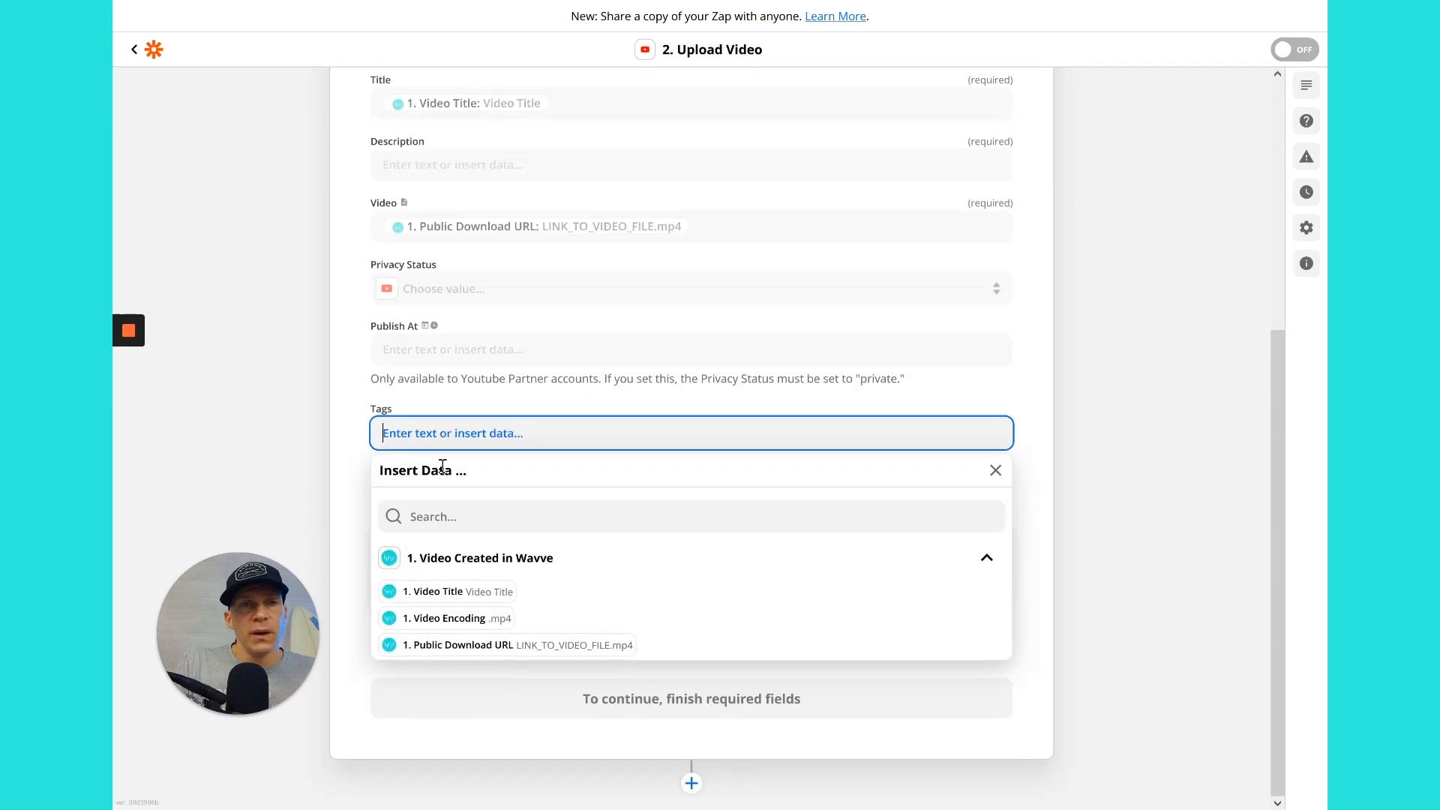
pyautogui.click(324, 531)
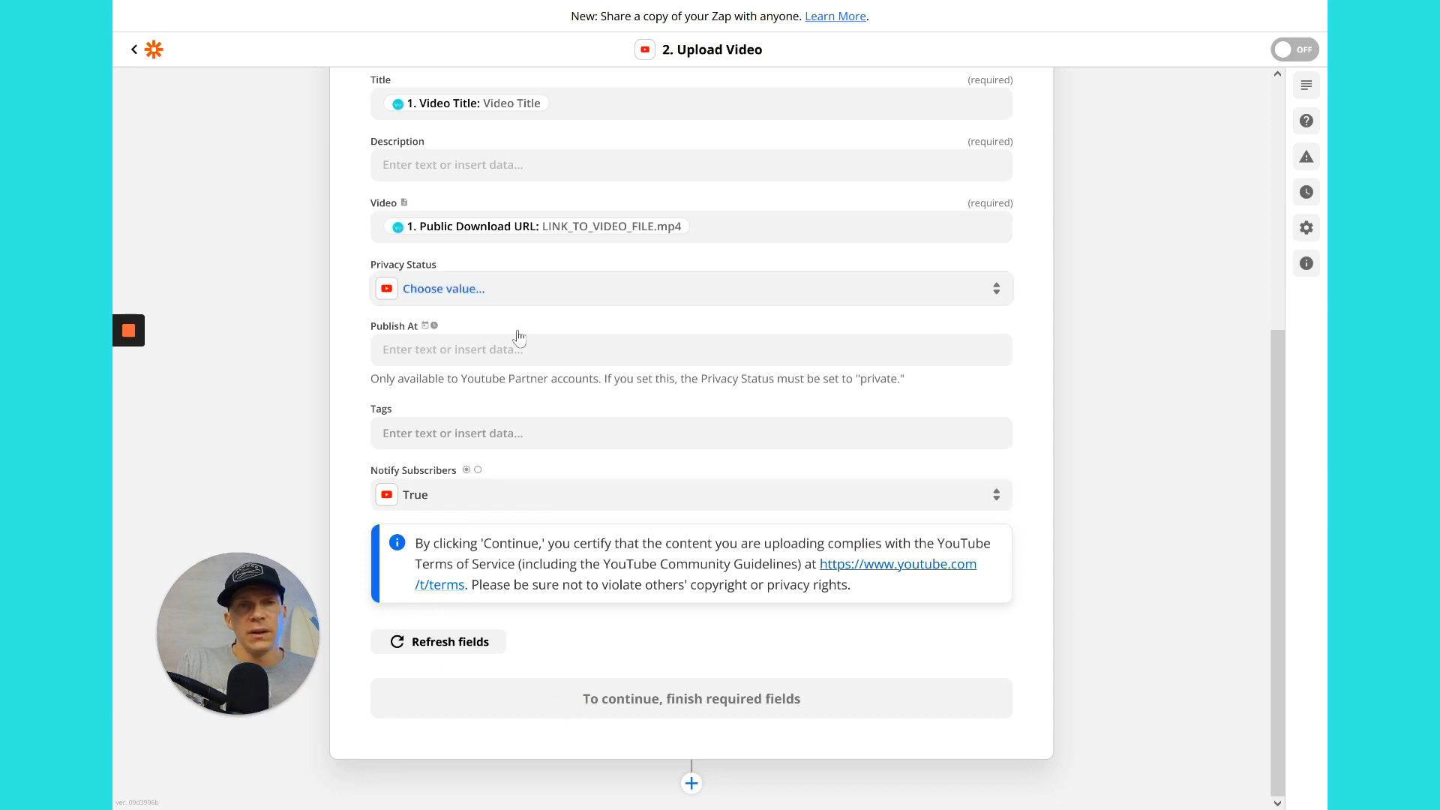
pyautogui.click(471, 289)
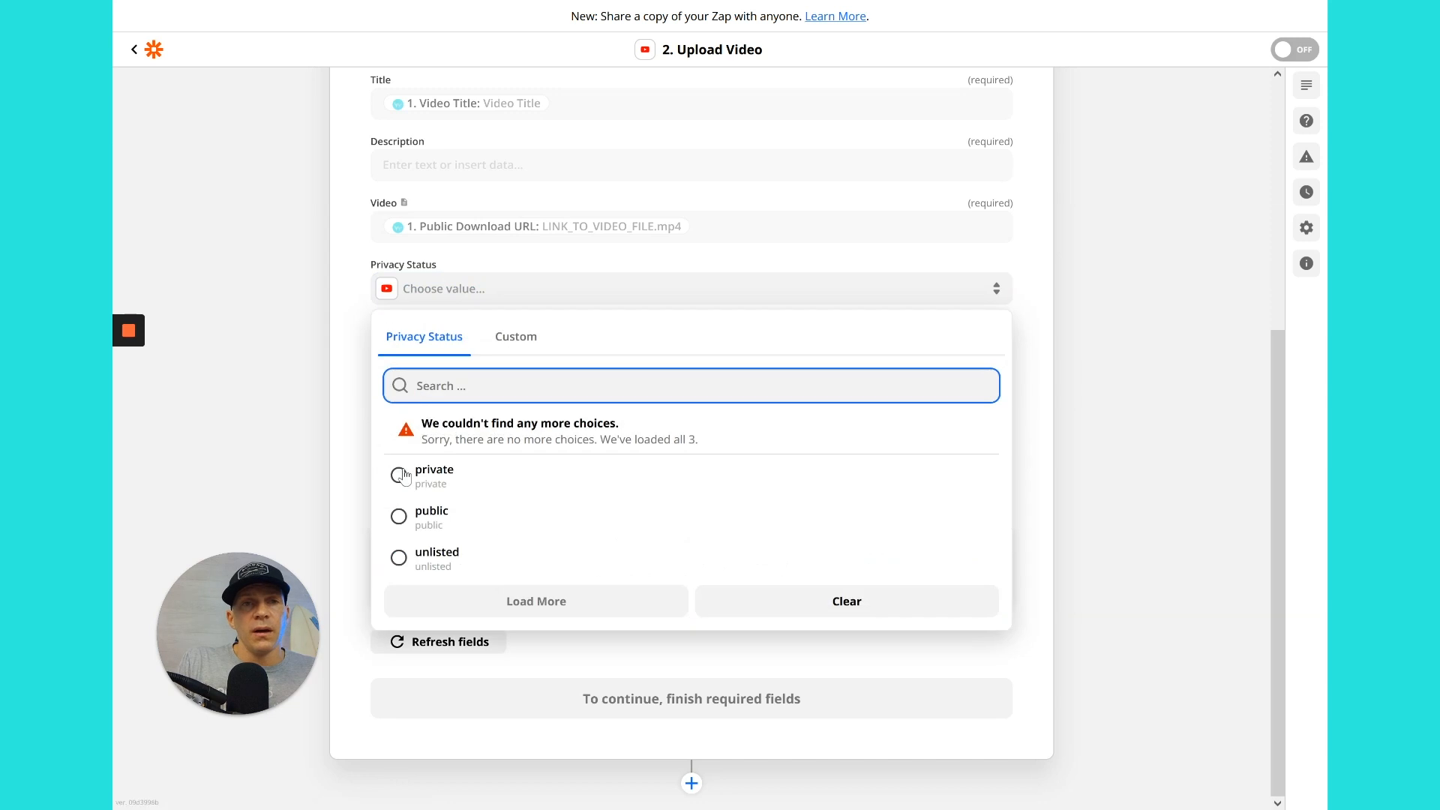
pyautogui.click(402, 477)
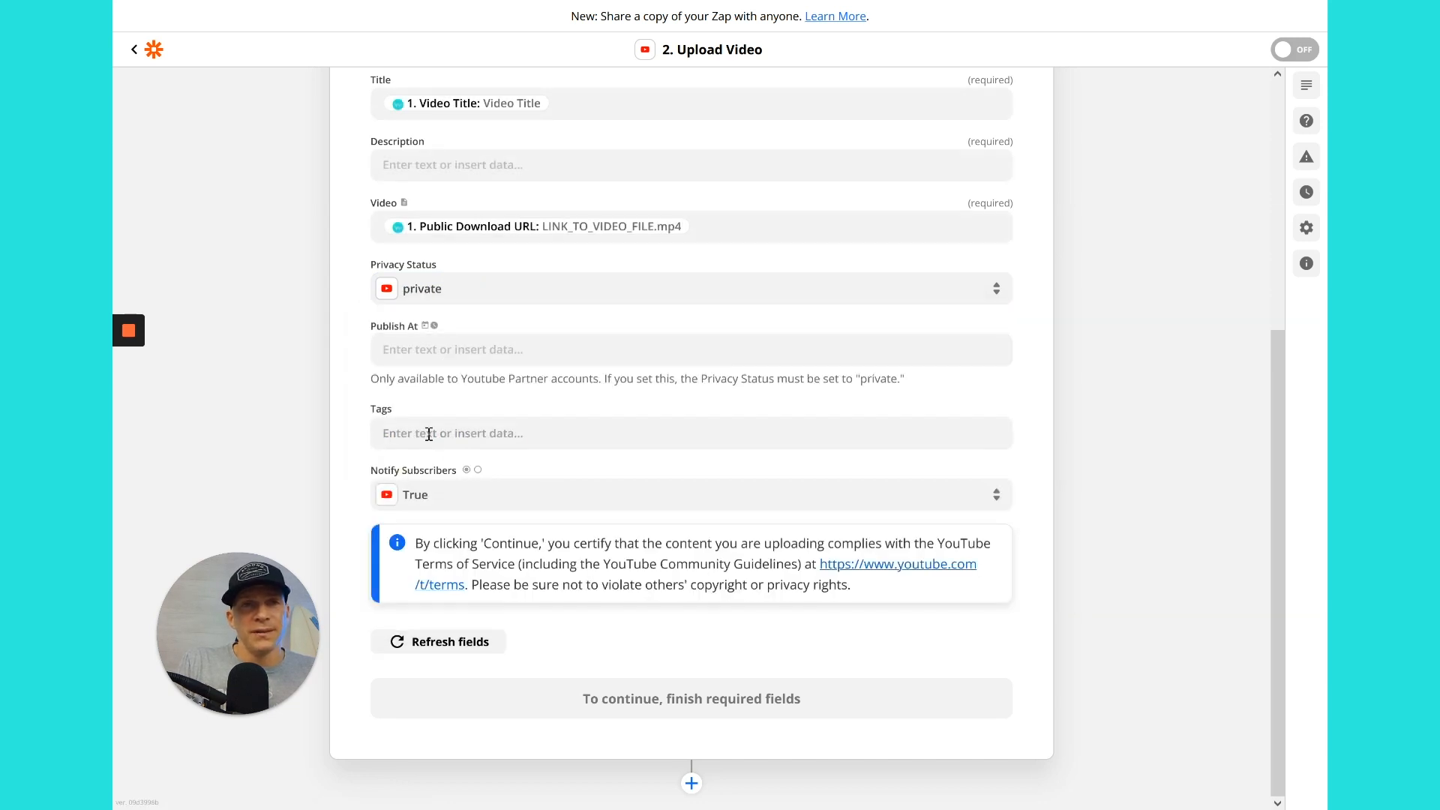
pyautogui.click(423, 358)
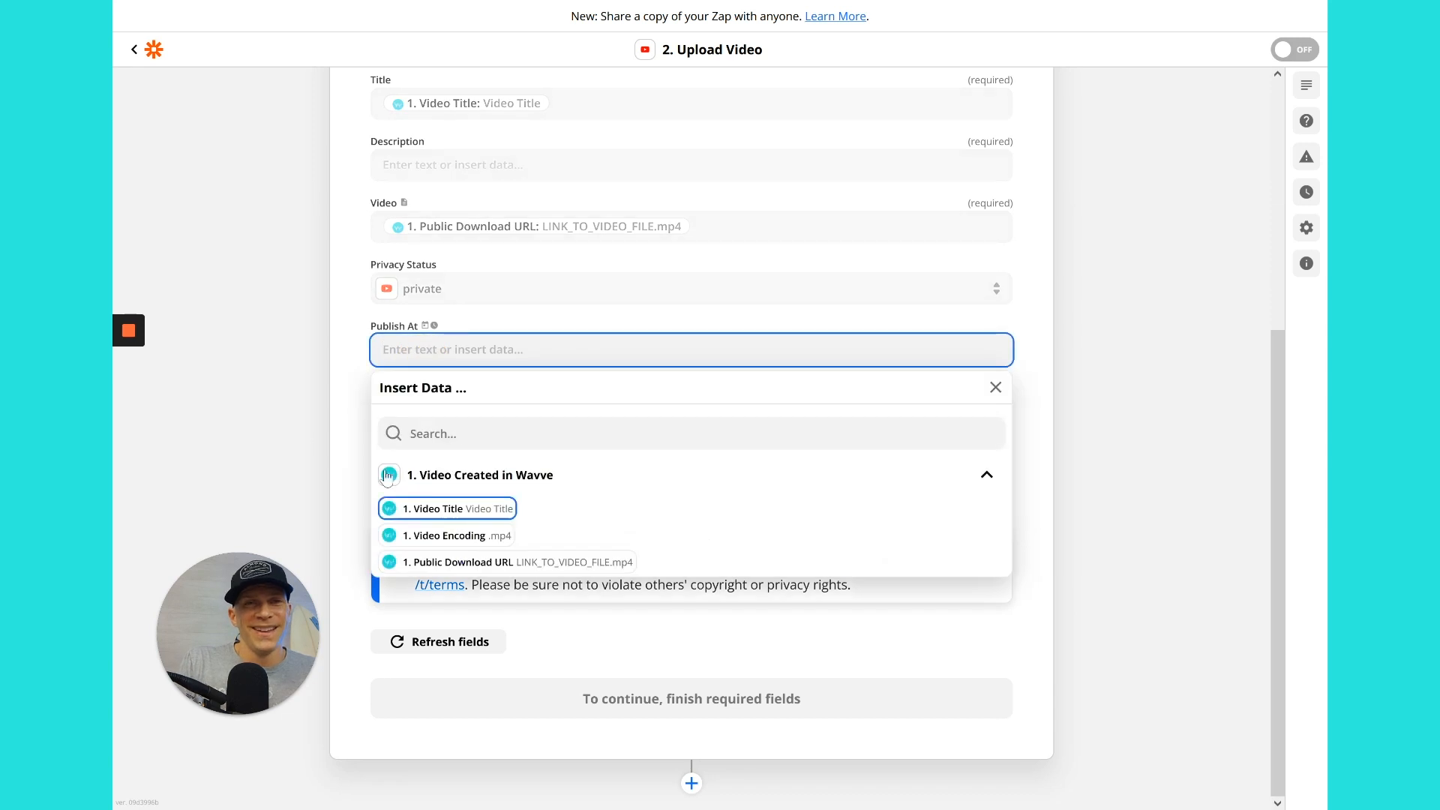
pyautogui.click(299, 429)
pyautogui.click(440, 439)
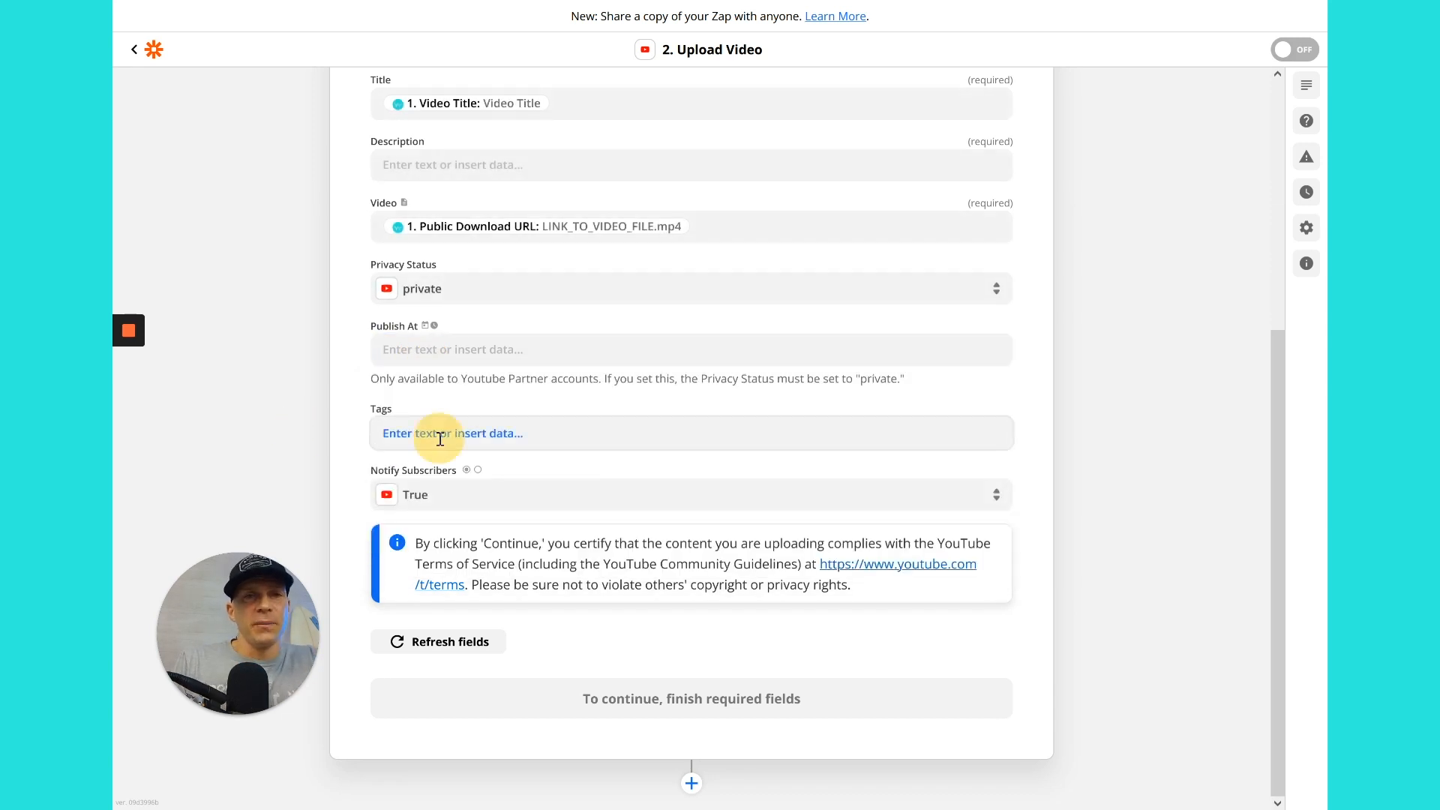
pyautogui.click(327, 439)
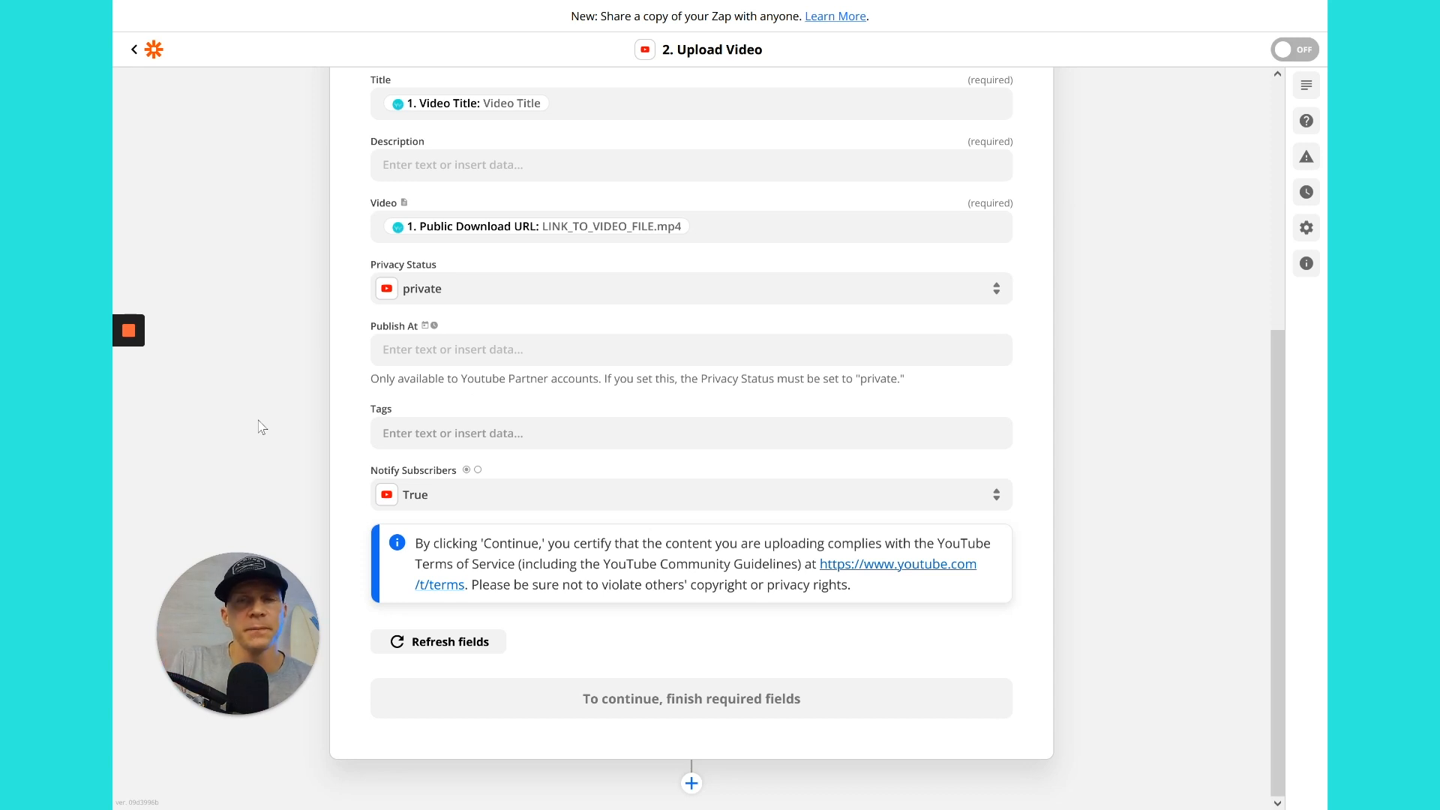
# Delete the Upload Video in YouTube action from the Zap.
pyautogui.scroll(5, 547, 335)
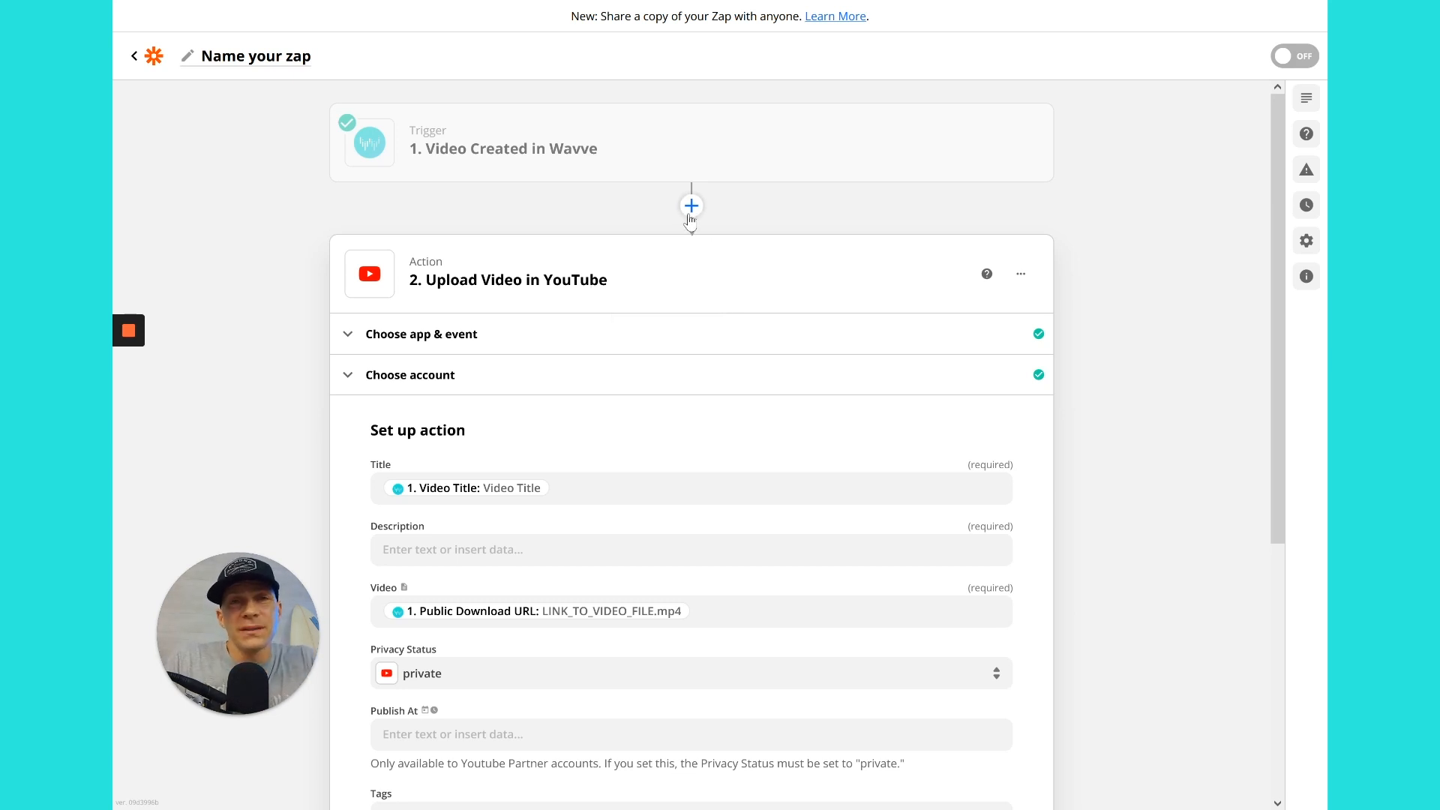
pyautogui.click(1024, 274)
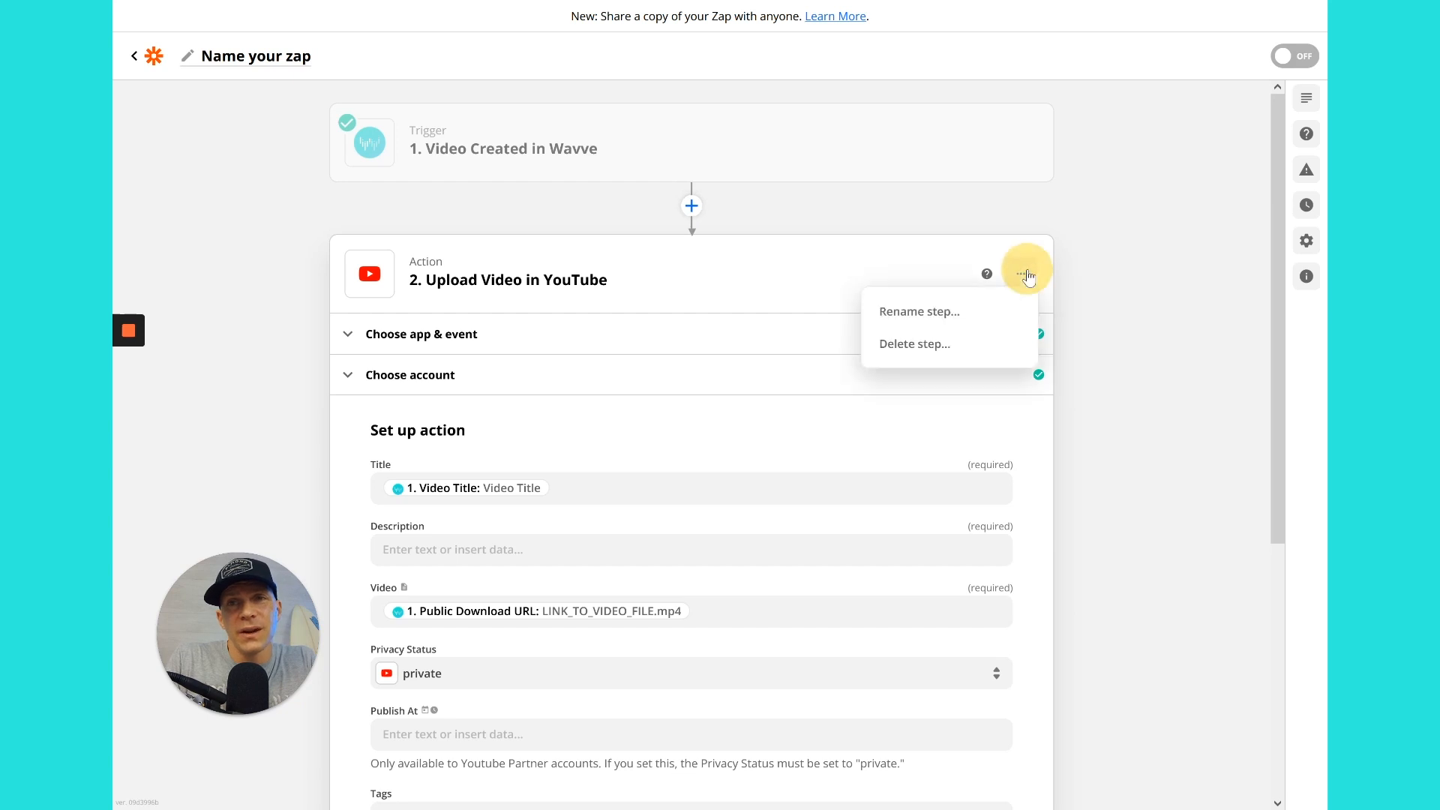
pyautogui.click(961, 345)
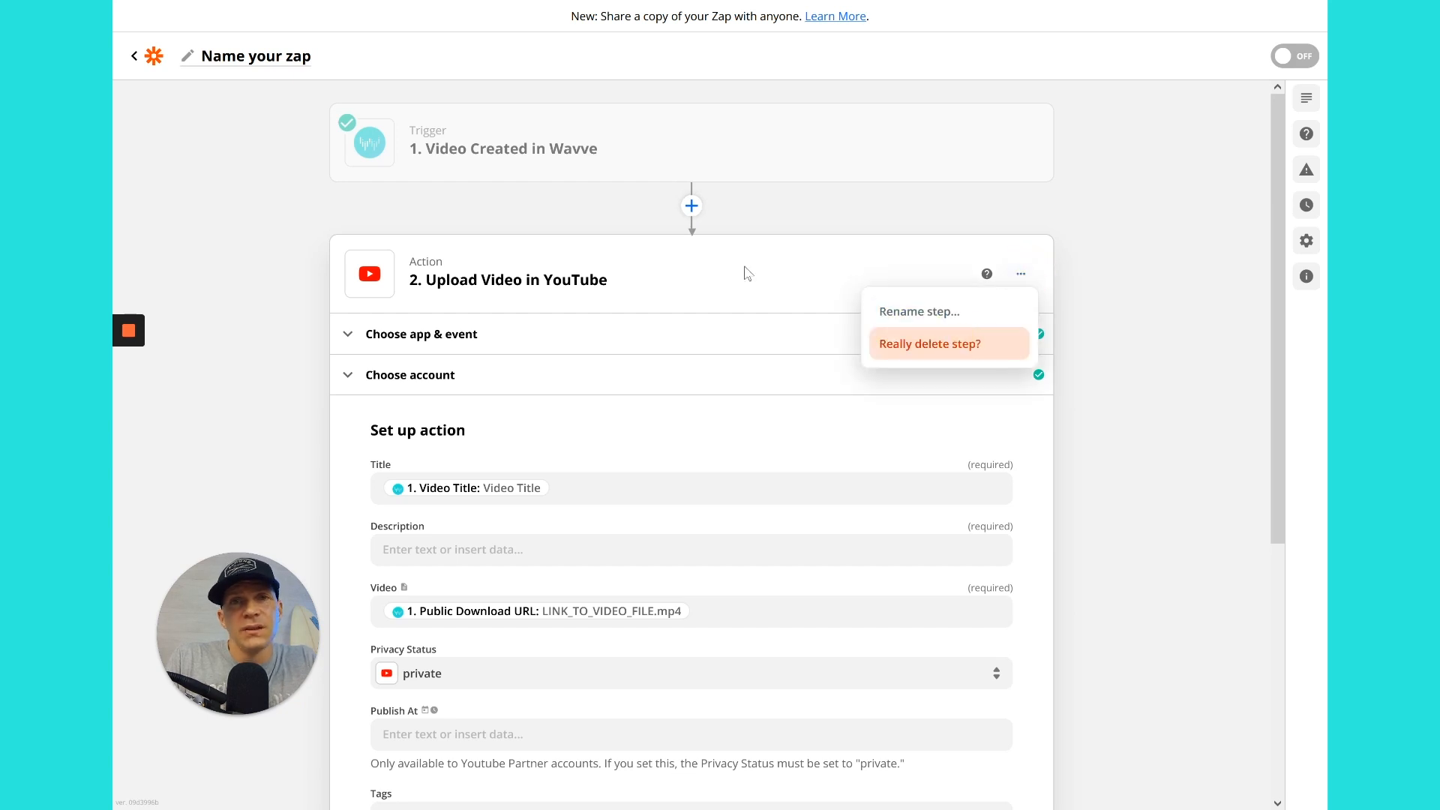
pyautogui.click(932, 342)
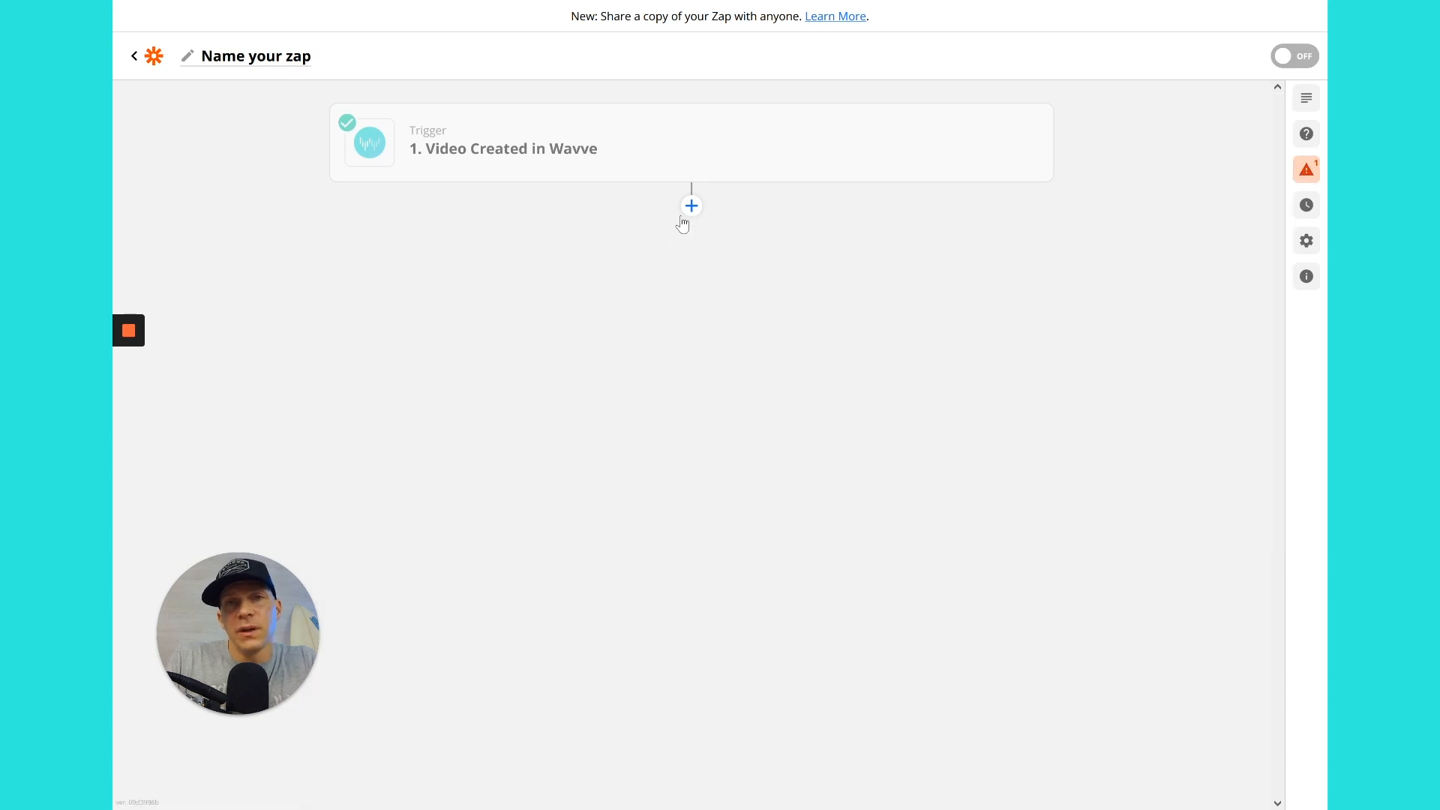
# Add Buffer as the Zap's action with the Add to Buffer event and continue to the account choice.
pyautogui.write('Buff')
pyautogui.click(471, 448)
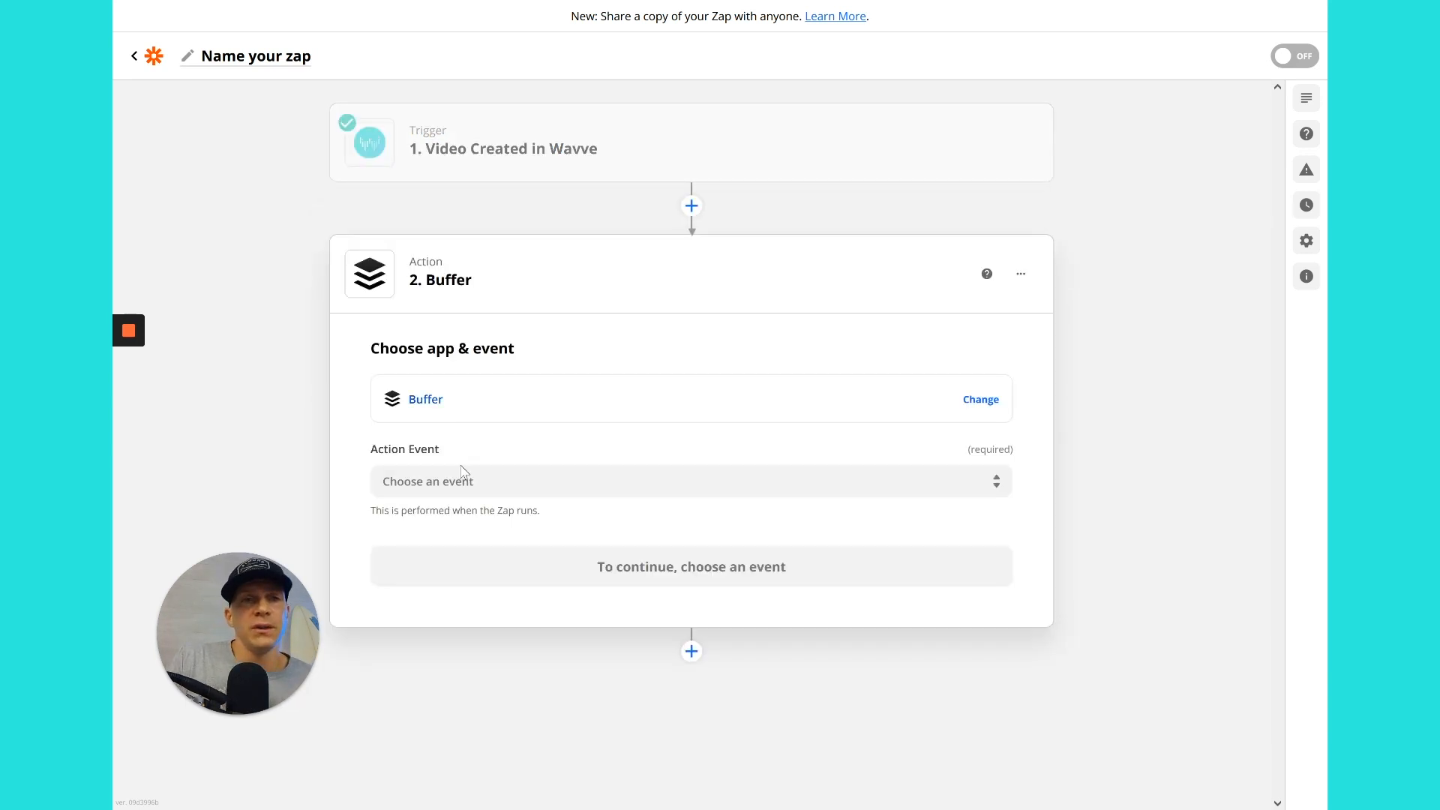
pyautogui.click(463, 482)
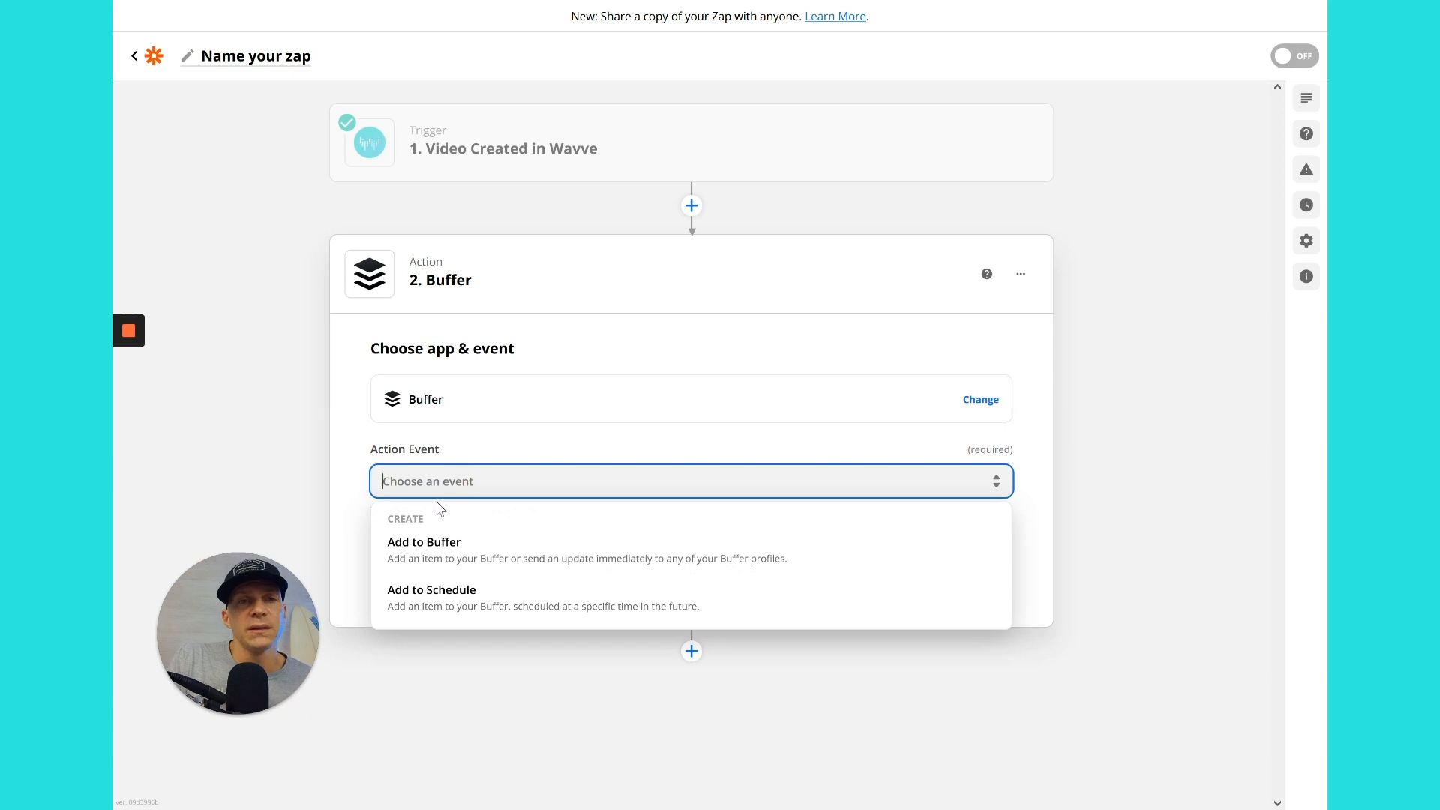
pyautogui.click(443, 567)
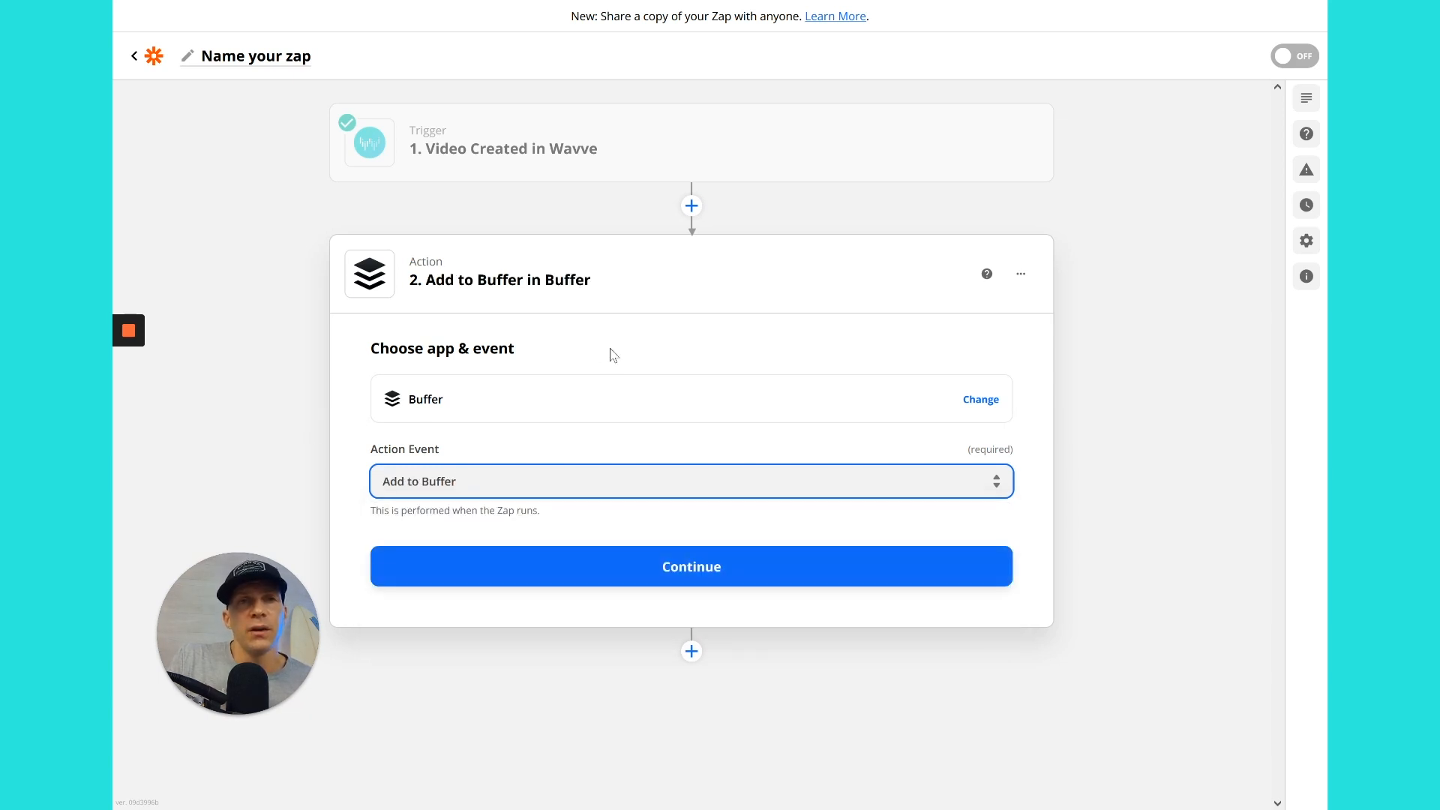
pyautogui.click(546, 569)
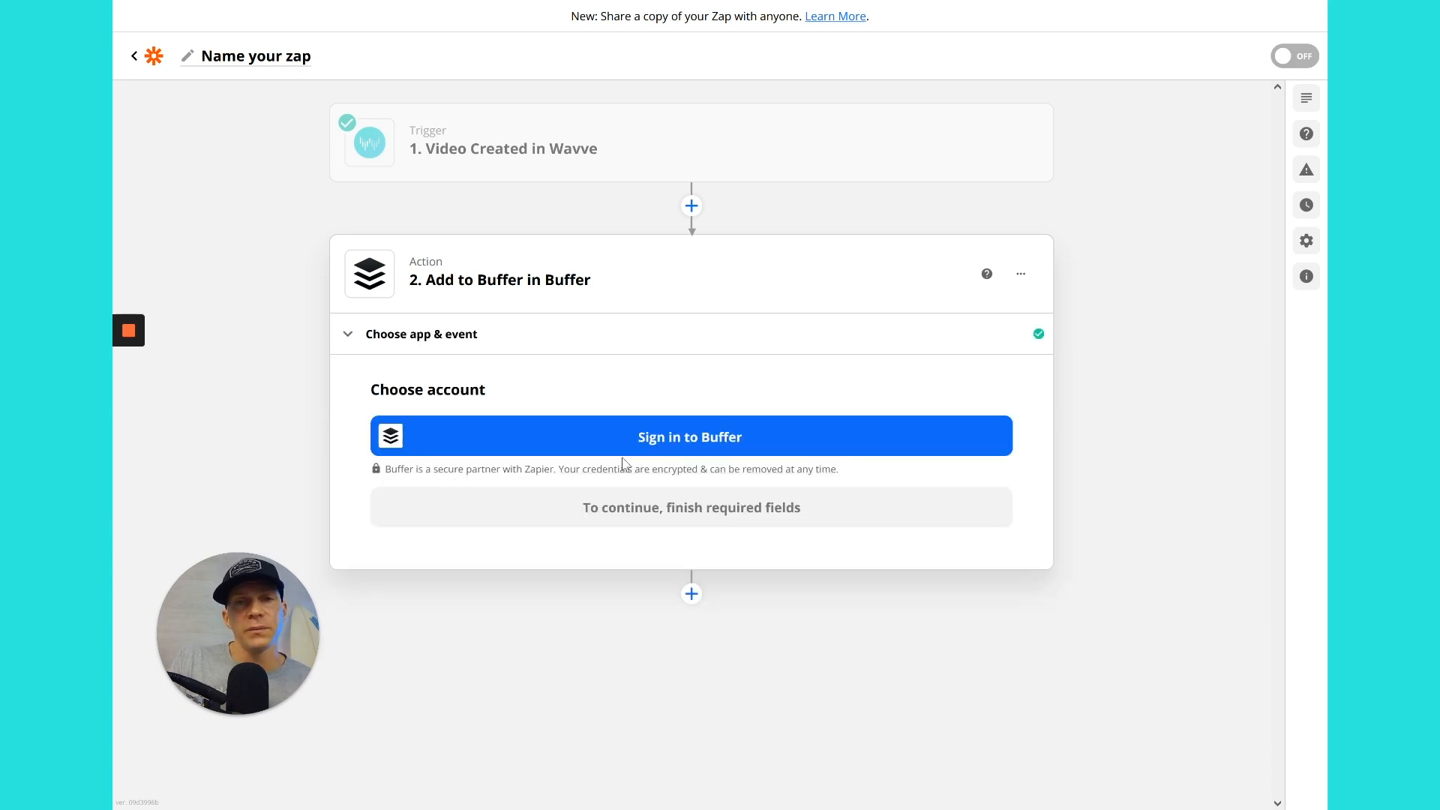